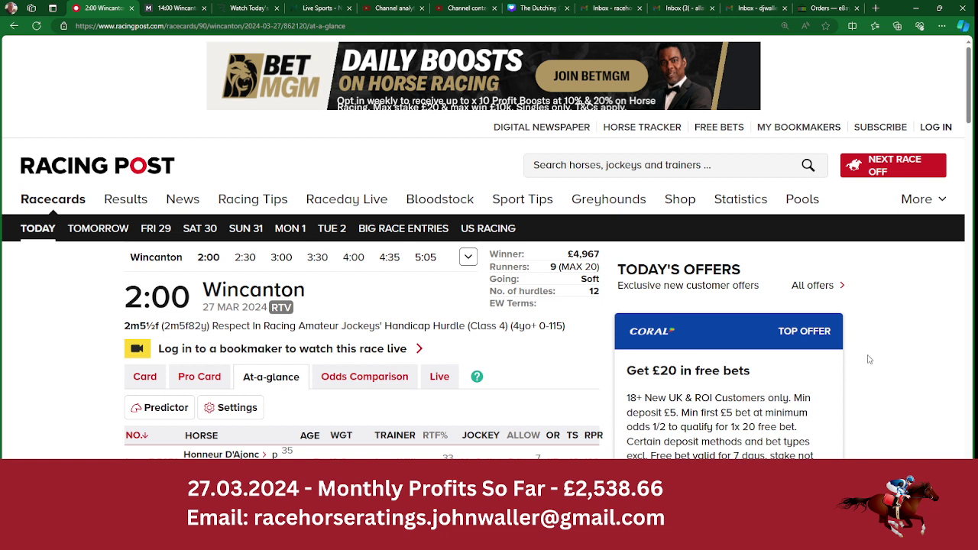
Switch from the racecard to Excel, copy positions 1 to 10 one row down, and delete the non-runner Stanley Pincombe's row
{"action": "left_click_drag", "start_coordinate": [971, 102], "coordinate": [973, 132]}
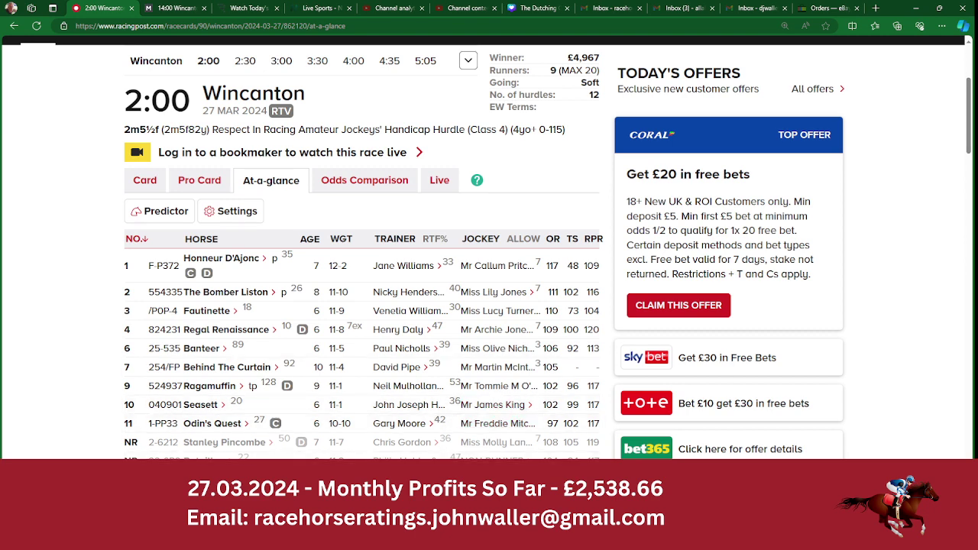
{"action": "left_click", "coordinate": [412, 538]}
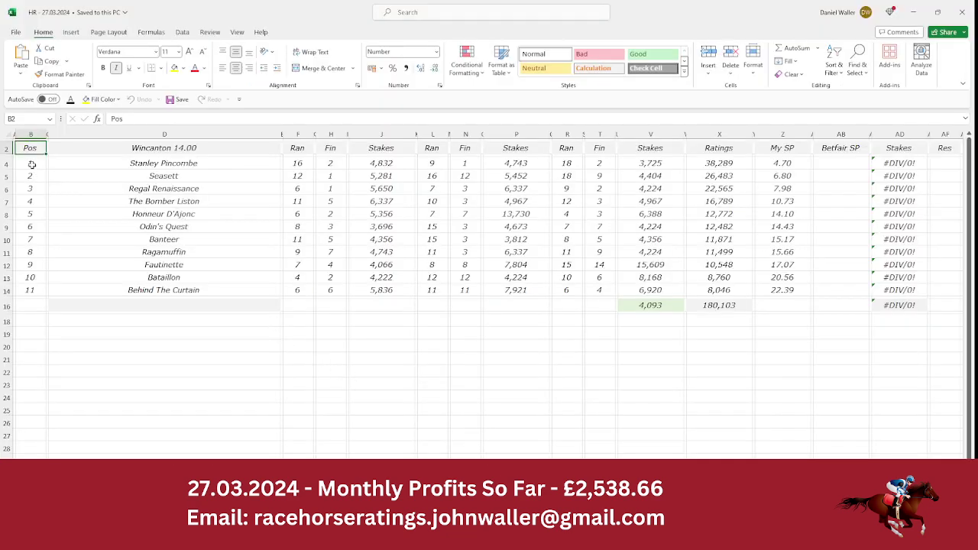
{"action": "left_click_drag", "start_coordinate": [31, 163], "coordinate": [35, 274]}
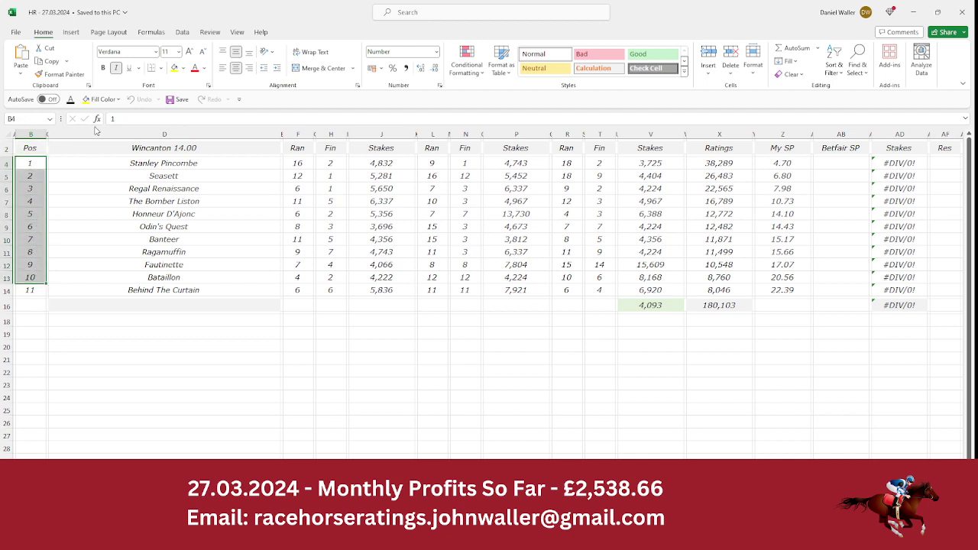
{"action": "left_click", "coordinate": [50, 63]}
{"action": "key", "text": "Down"}
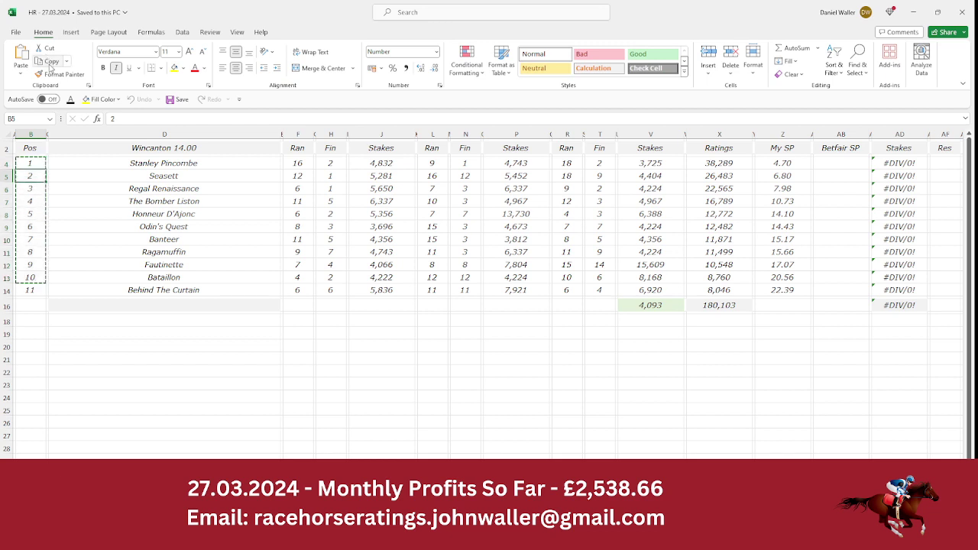
{"action": "left_click", "coordinate": [29, 52]}
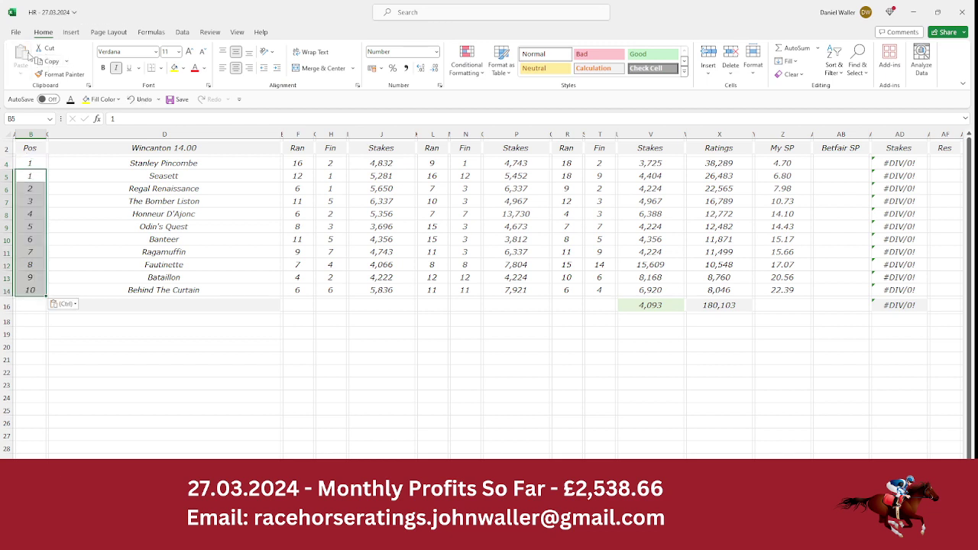
{"action": "left_click", "coordinate": [7, 163]}
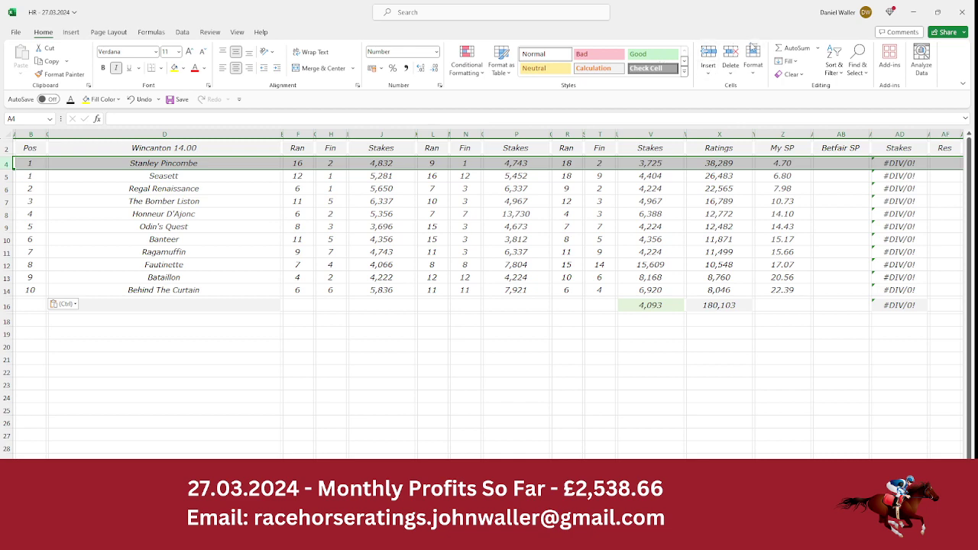
{"action": "left_click", "coordinate": [735, 52]}
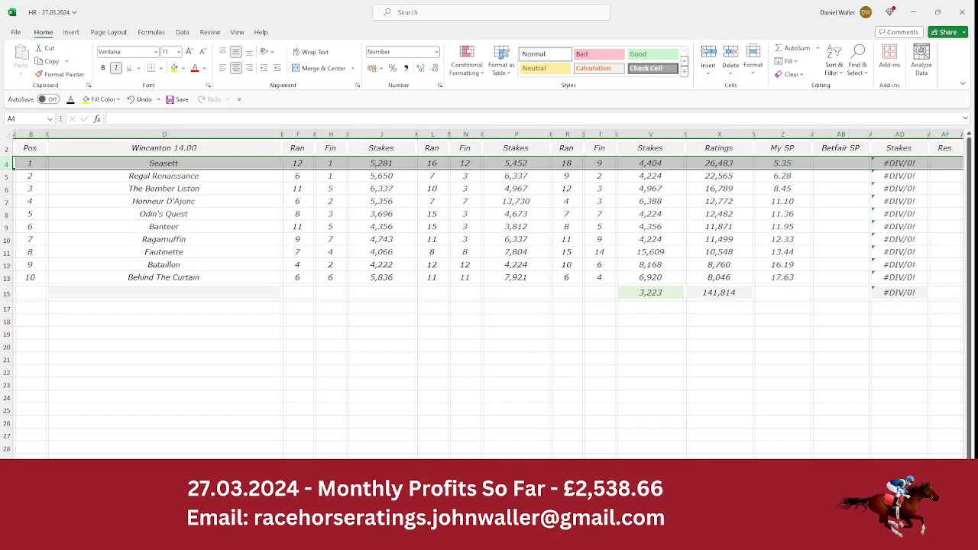
Check the racecard for non-runners, then delete the Bataillon row and renumber Behind The Curtain as position 9
{"action": "key", "text": "alt+Tab"}
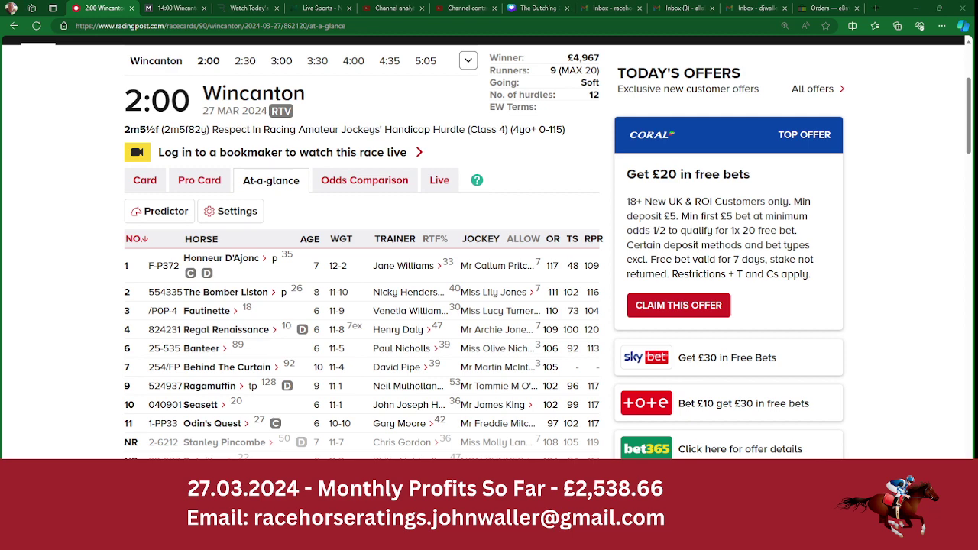
{"action": "key", "text": "alt+Tab"}
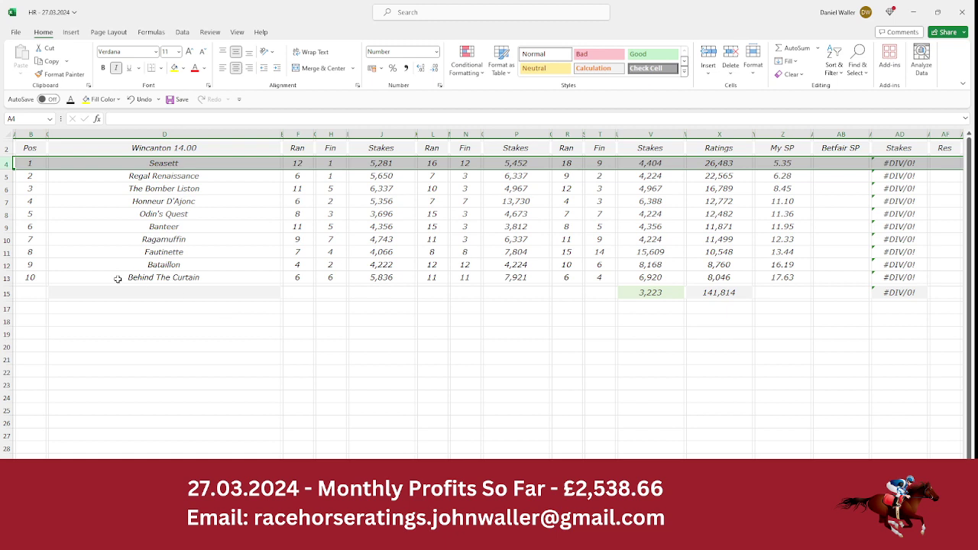
{"action": "left_click", "coordinate": [6, 265]}
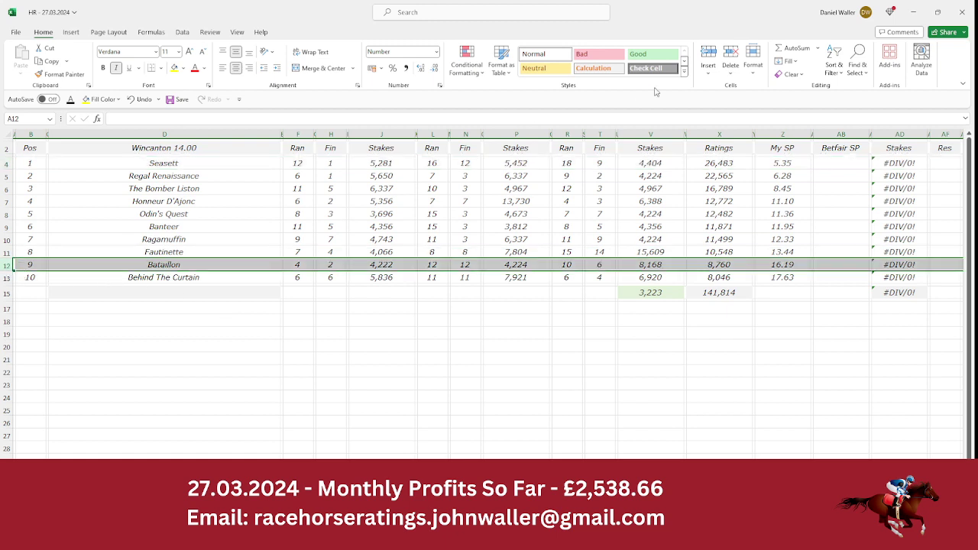
{"action": "left_click", "coordinate": [731, 52]}
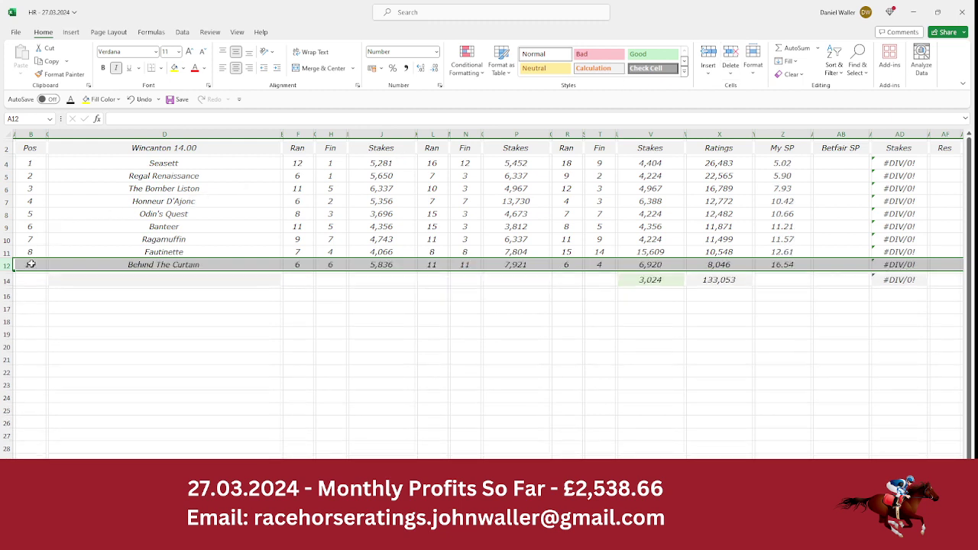
{"action": "left_click", "coordinate": [31, 264]}
{"action": "type", "text": "9"}
{"action": "key", "text": "Return"}
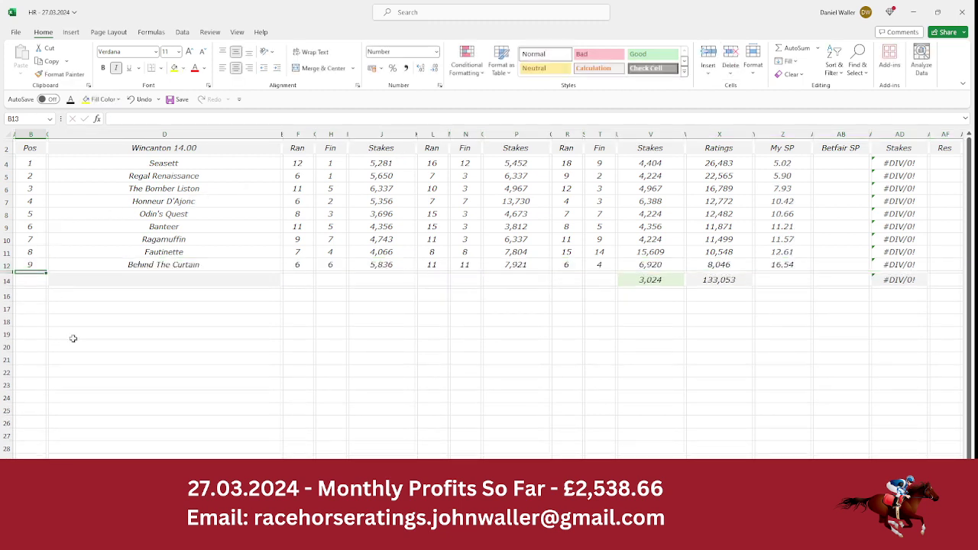
Change the divisor in the average stakes formula in V14 to 9, giving =SUM(X14/4)/9
{"action": "left_click", "coordinate": [638, 276]}
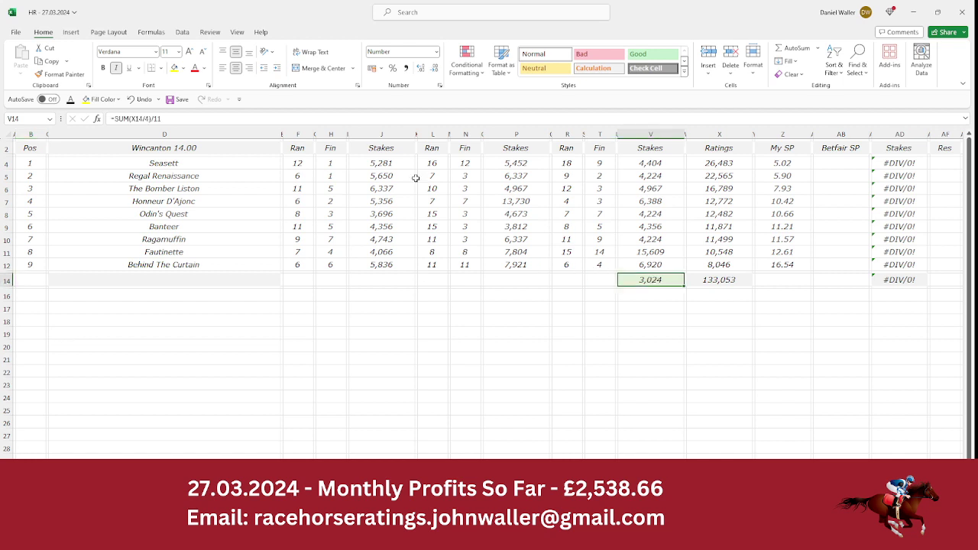
{"action": "left_click", "coordinate": [204, 119]}
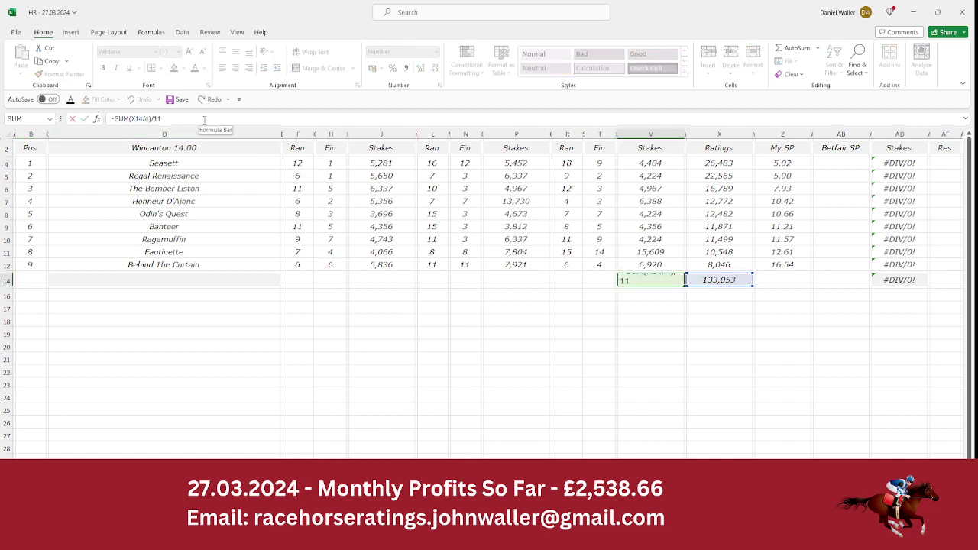
{"action": "key", "text": "BackSpace"}
{"action": "key", "text": "BackSpace"}
{"action": "type", "text": "9"}
{"action": "key", "text": "Return"}
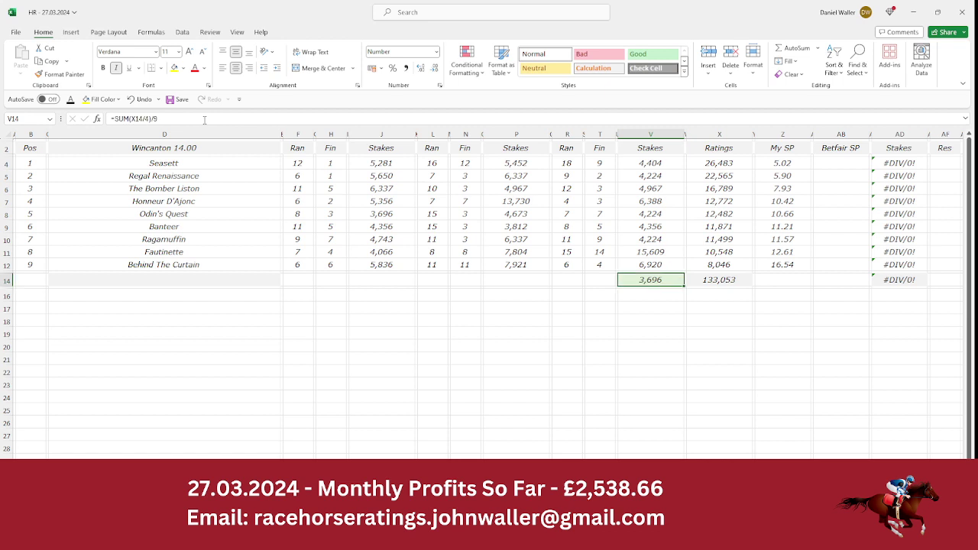
Look up Seasett's back odds on the Matchbook 14:00 Wincanton market and enter 7.2 as its Betfair SP in Excel
{"action": "left_click", "coordinate": [194, 163]}
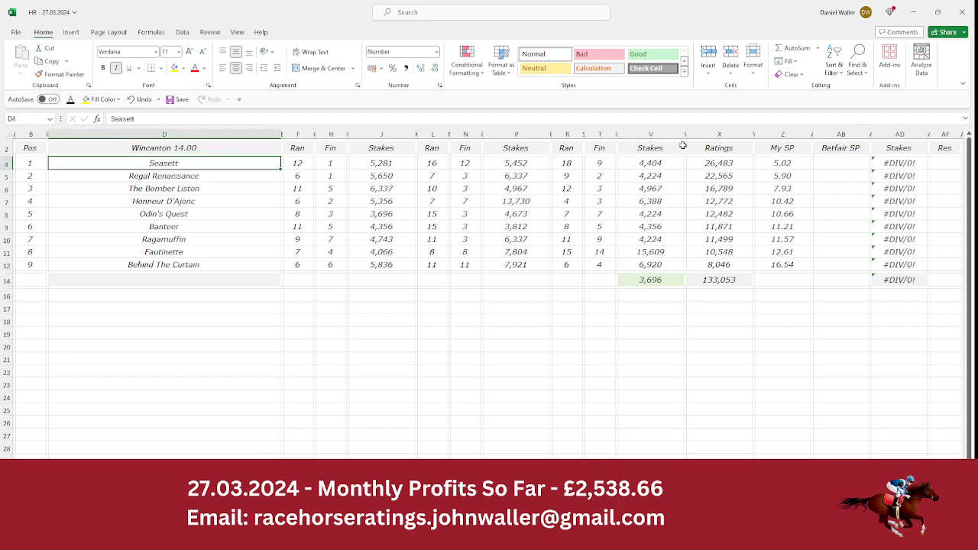
{"action": "left_click", "coordinate": [819, 163]}
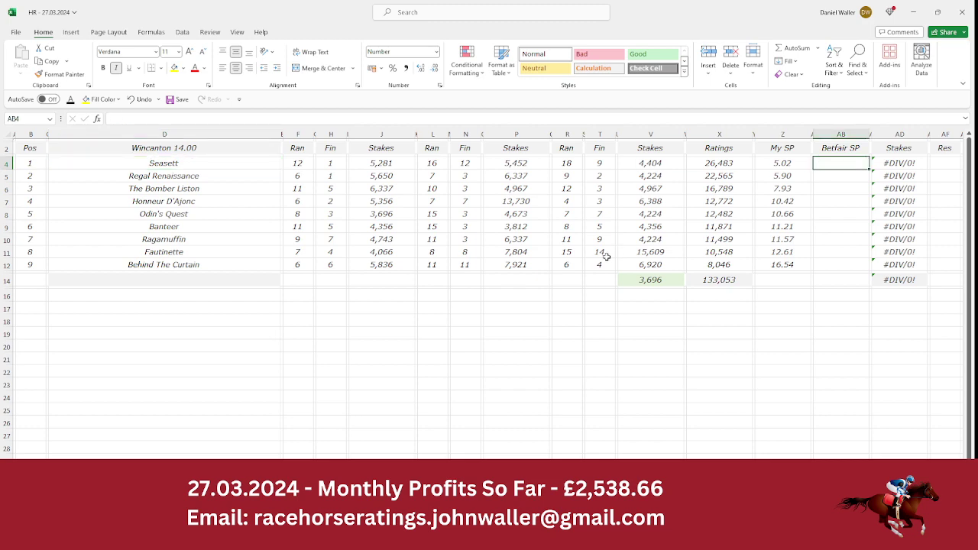
{"action": "key", "text": "alt+Tab"}
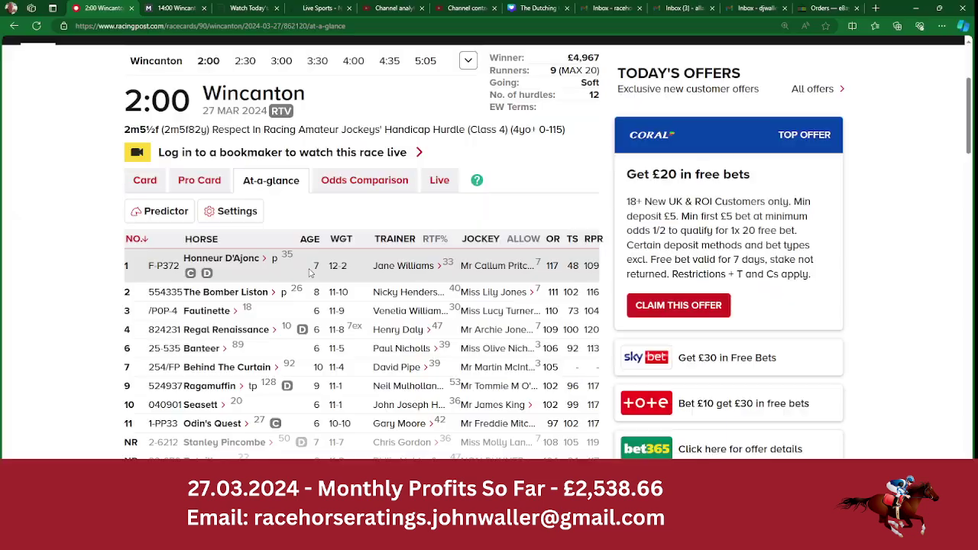
{"action": "left_click", "coordinate": [175, 9]}
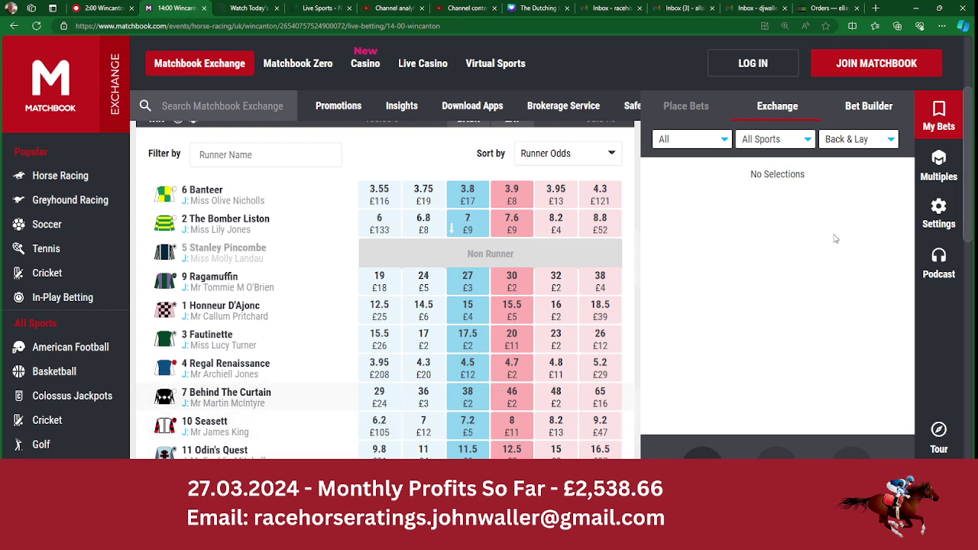
{"action": "left_click_drag", "start_coordinate": [968, 193], "coordinate": [967, 201]}
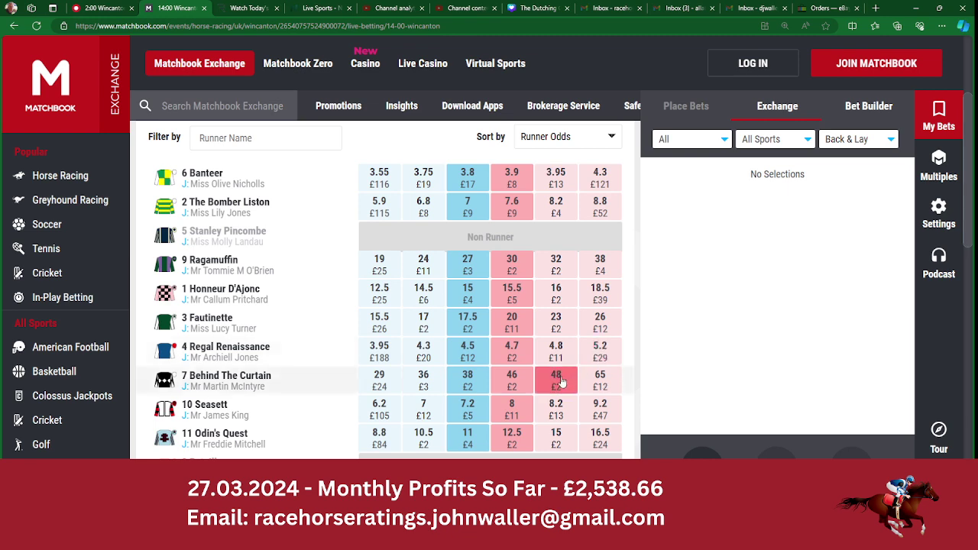
{"action": "key", "text": "alt+Tab"}
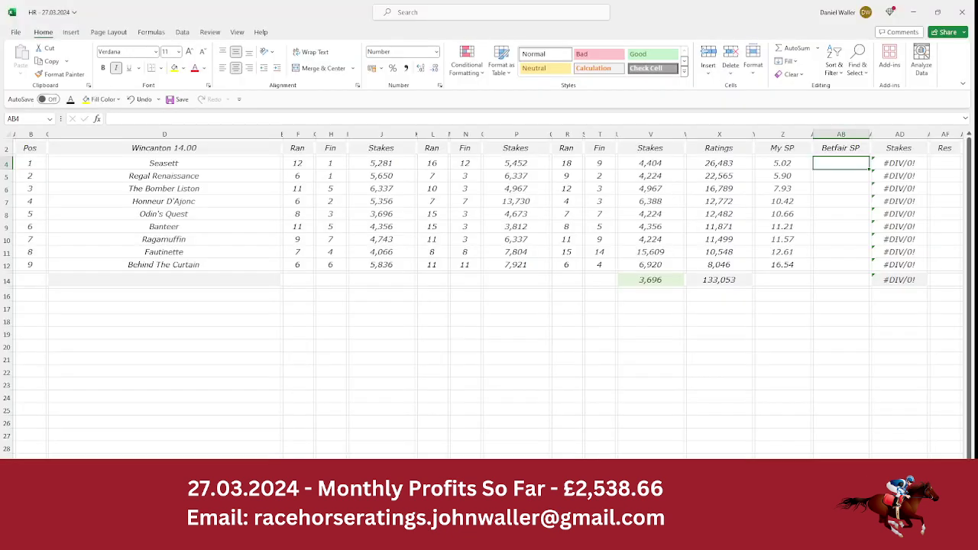
{"action": "type", "text": "7.2"}
{"action": "key", "text": "Return"}
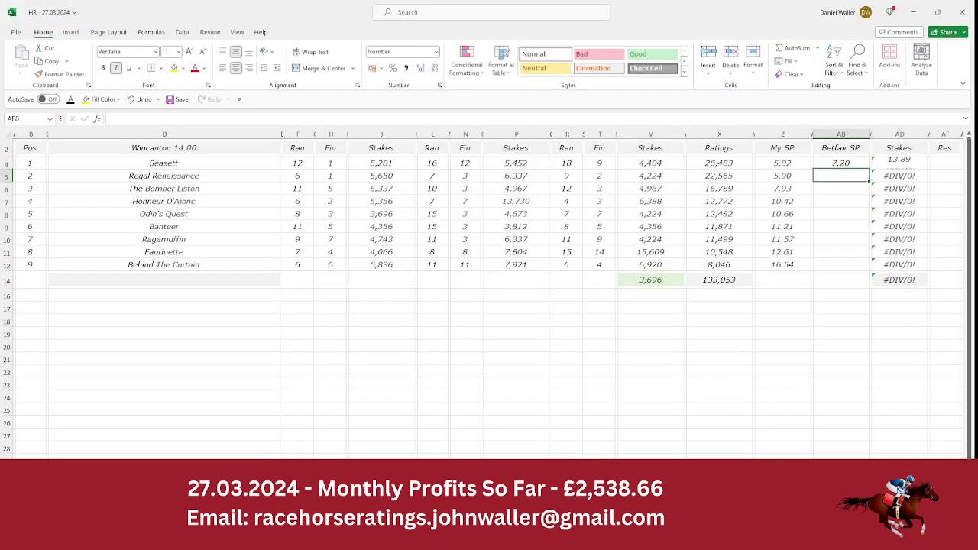
{"action": "key", "text": "Up"}
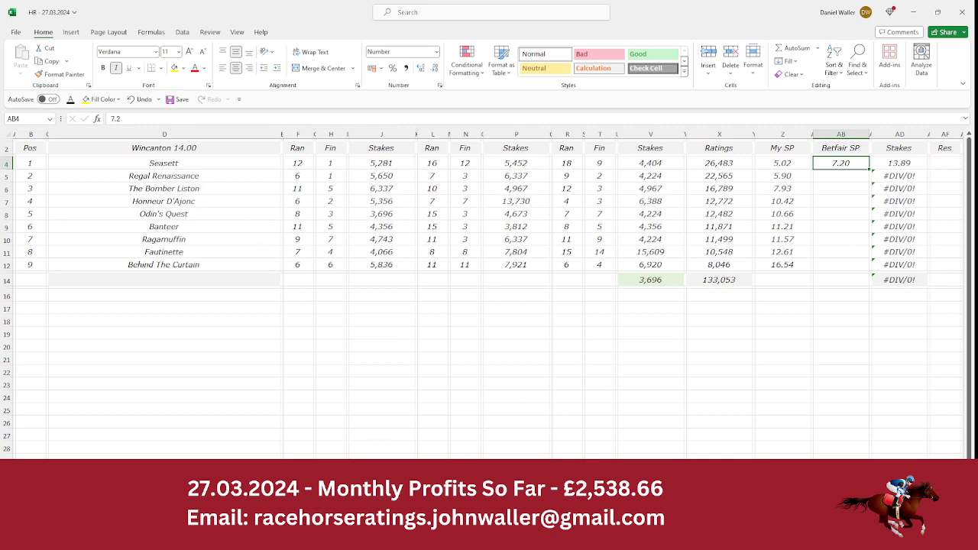
Look up Regal Renaissance's back odds on Matchbook and enter 4.5 as its Betfair SP in Excel
{"action": "key", "text": "alt+Tab"}
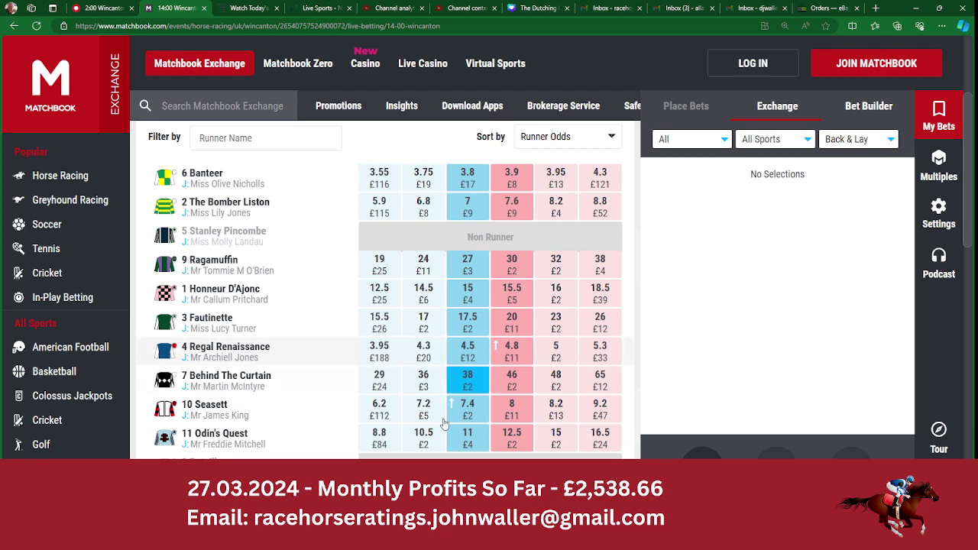
{"action": "key", "text": "alt+Tab"}
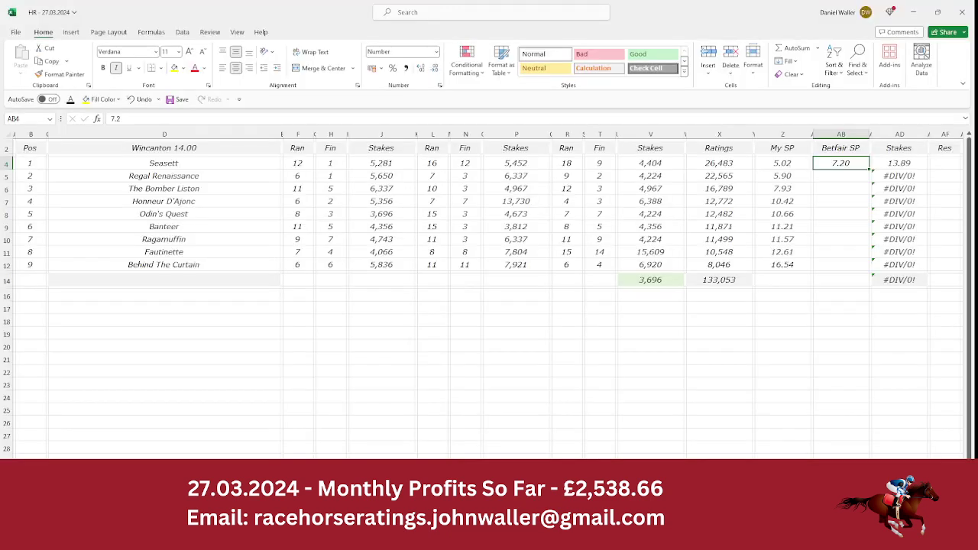
{"action": "key", "text": "Down"}
{"action": "type", "text": "4.5"}
{"action": "key", "text": "Tab"}
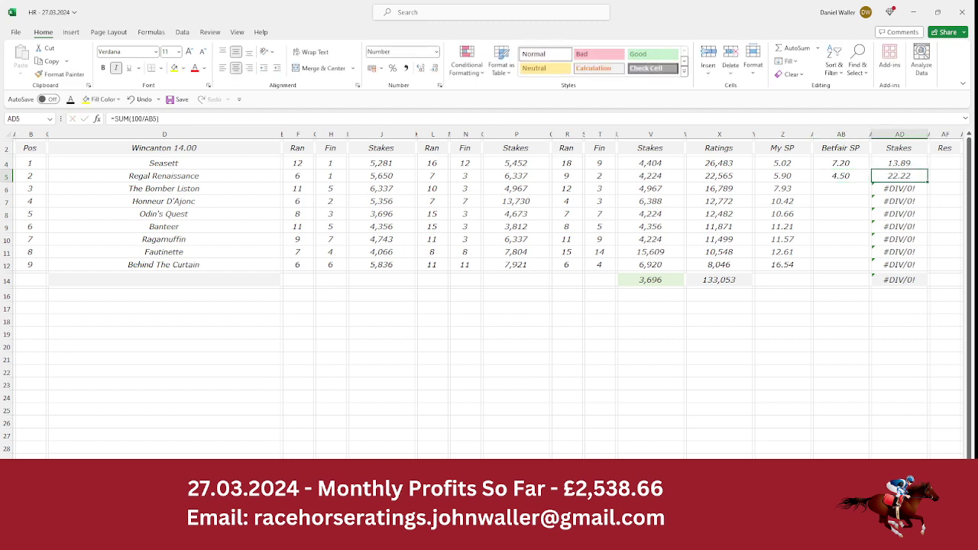
Look up The Bomber Liston's back odds on Matchbook and enter 7 as its Betfair SP in Excel
{"action": "key", "text": "Down"}
{"action": "key", "text": "Left"}
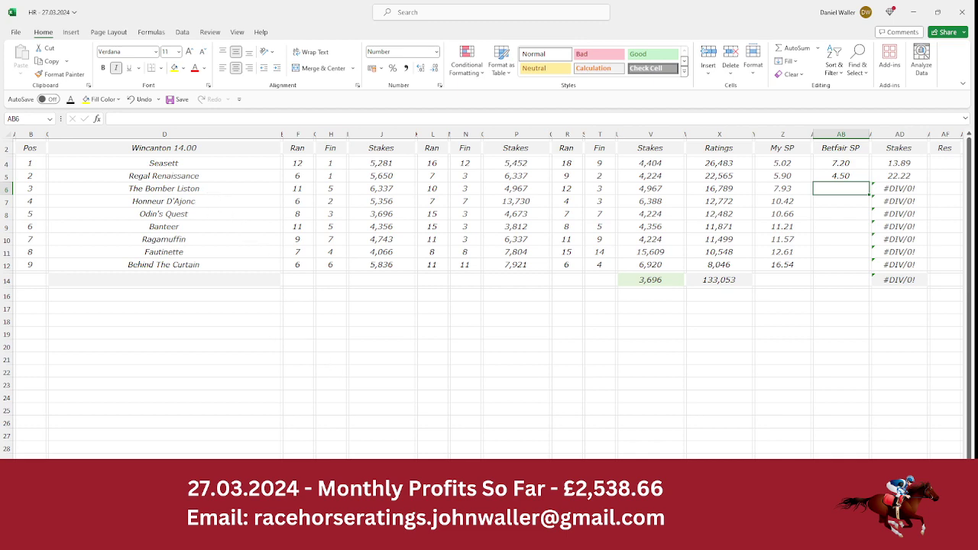
{"action": "key", "text": "alt+Tab"}
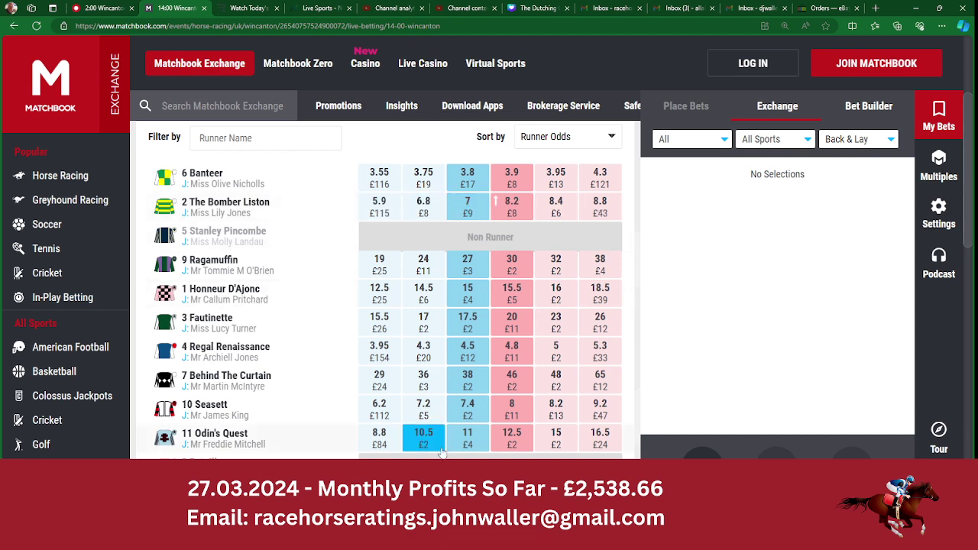
{"action": "key", "text": "alt+Tab"}
{"action": "type", "text": "7"}
{"action": "key", "text": "Tab"}
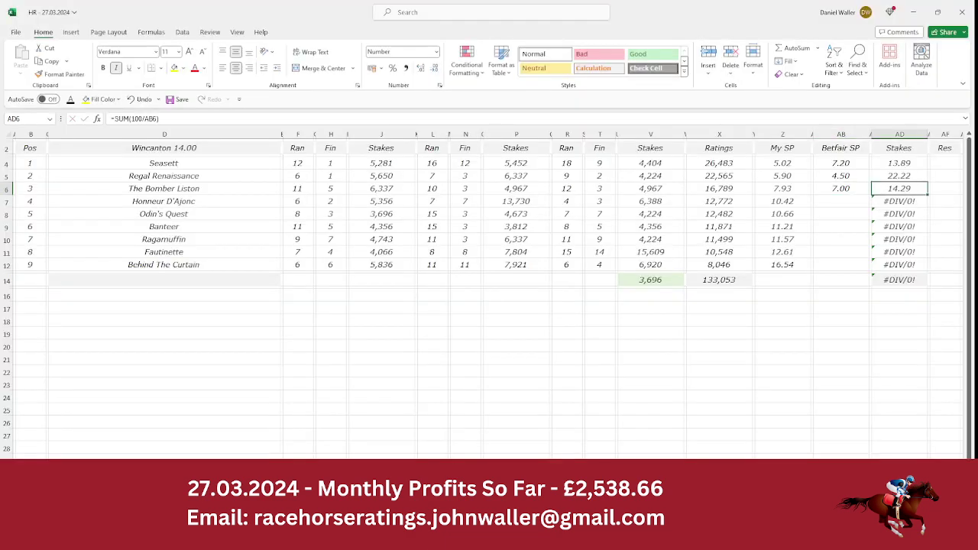
Overwrite The Bomber Liston's stake formula in AD6 with the fixed value 13.89
{"action": "left_click", "coordinate": [907, 165]}
{"action": "left_click_drag", "start_coordinate": [906, 166], "coordinate": [906, 177]}
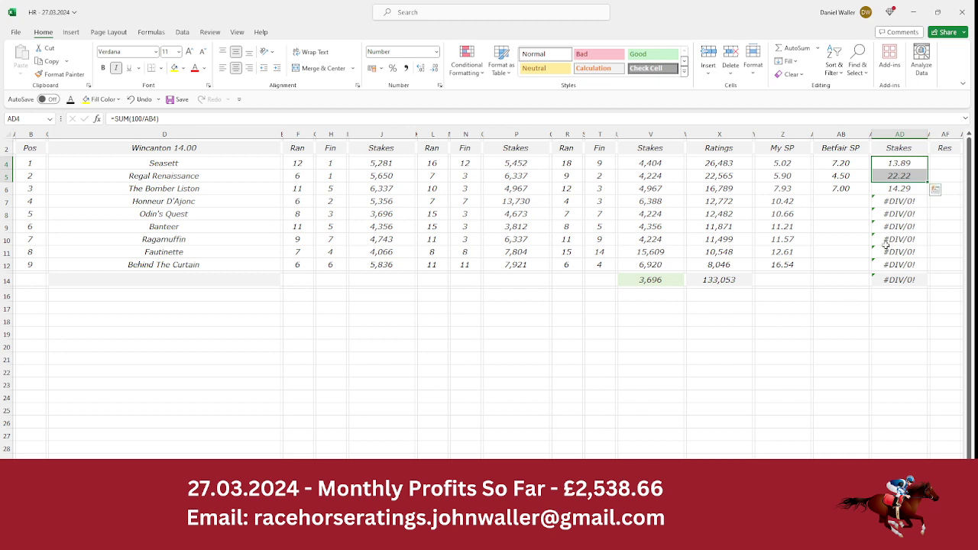
{"action": "left_click", "coordinate": [892, 190]}
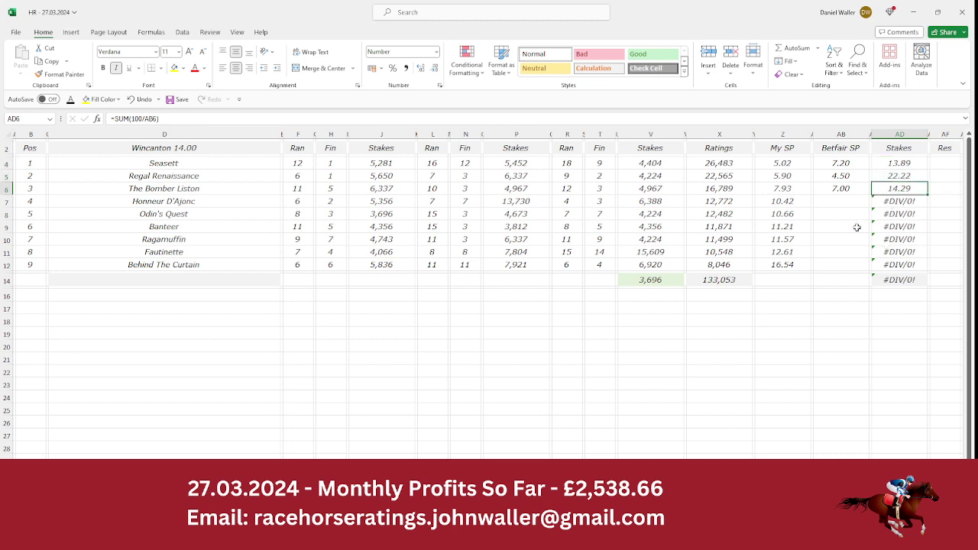
{"action": "type", "text": "13.89"}
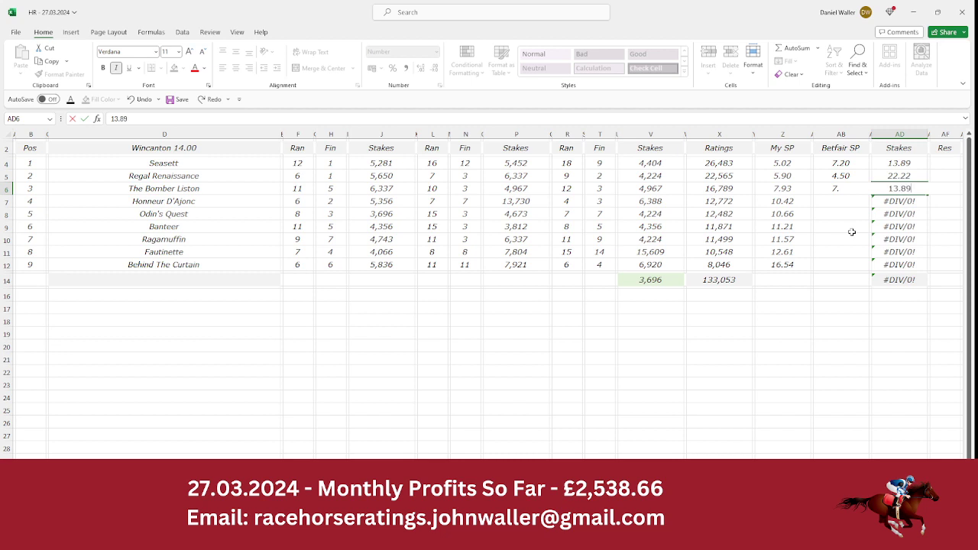
{"action": "key", "text": "Return"}
Clear the stake formulas of the six remaining horses, from Honneur D'Ajonc down to Behind The Curtain
{"action": "key", "text": "BackSpace"}
{"action": "key", "text": "Return"}
{"action": "key", "text": "BackSpace"}
{"action": "key", "text": "Return"}
{"action": "key", "text": "BackSpace"}
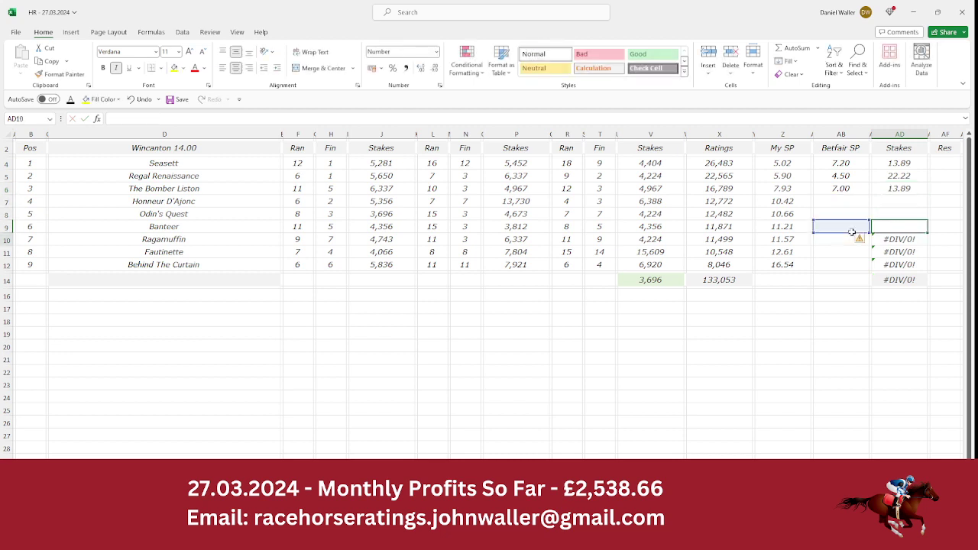
{"action": "key", "text": "Return"}
{"action": "key", "text": "BackSpace"}
{"action": "key", "text": "Return"}
{"action": "key", "text": "BackSpace"}
{"action": "key", "text": "Return"}
{"action": "key", "text": "BackSpace"}
{"action": "key", "text": "Return"}
{"action": "key", "text": "BackSpace"}
{"action": "key", "text": "Up"}
{"action": "key", "text": "Up"}
{"action": "key", "text": "Up"}
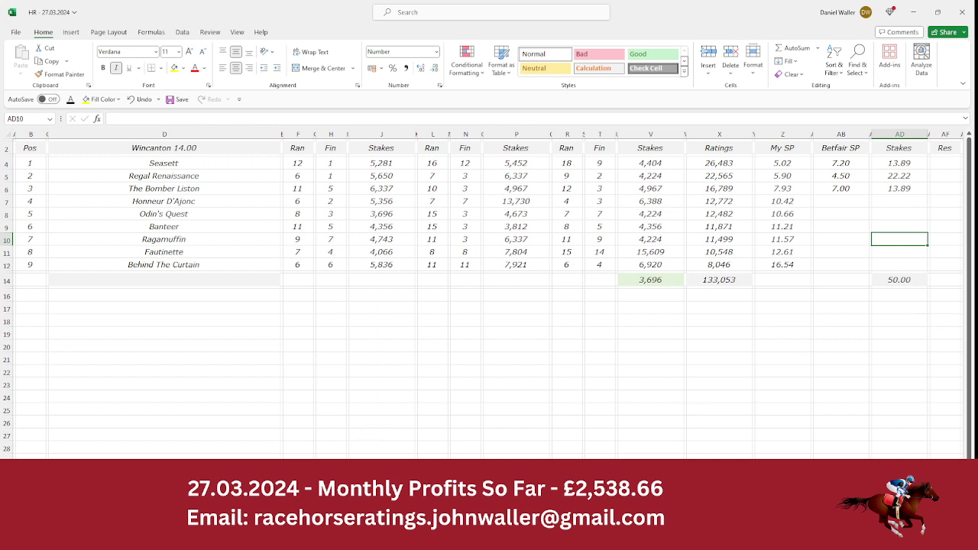
{"action": "key", "text": "alt+Tab"}
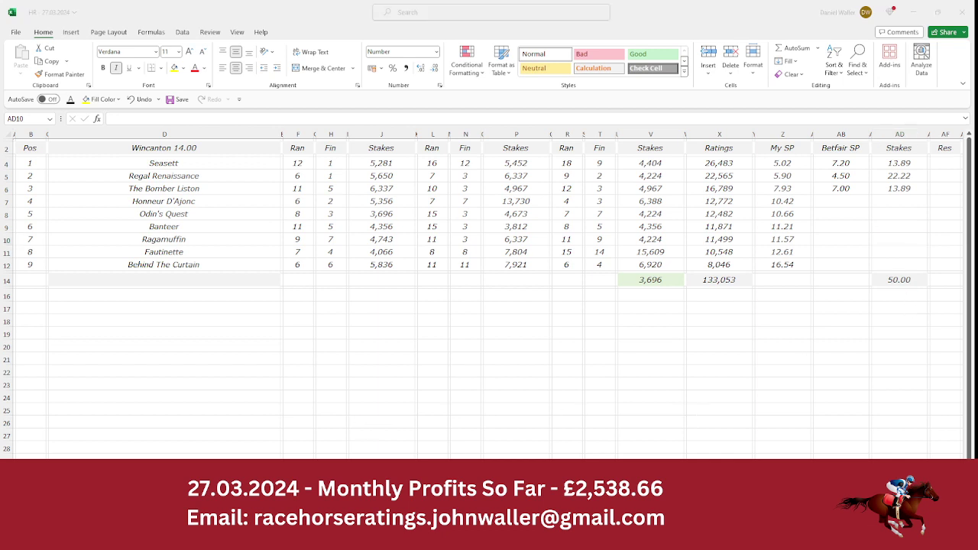
Open the Calculator and multiply The Bomber Liston's 13.89 stake by its odds of 7
{"action": "key", "text": "super"}
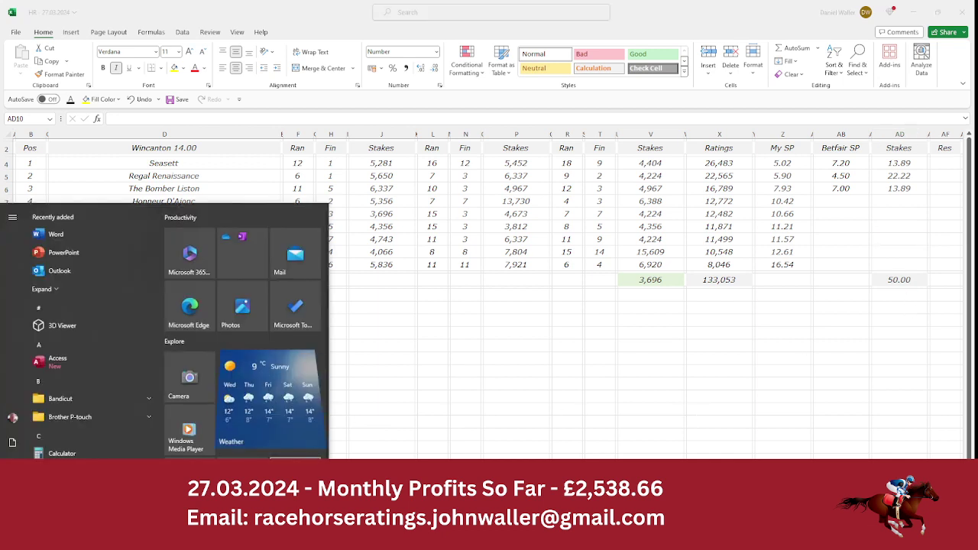
{"action": "left_click", "coordinate": [664, 358]}
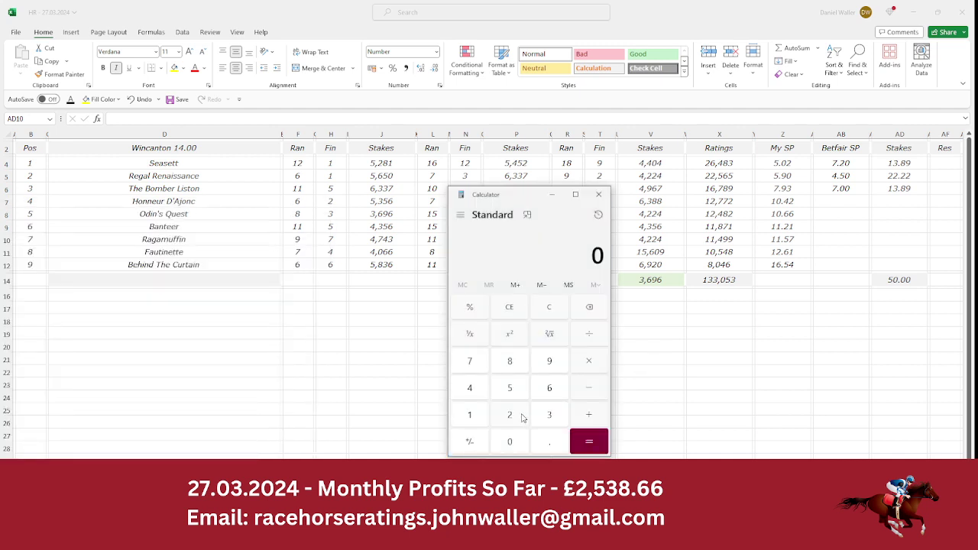
{"action": "left_click", "coordinate": [483, 420]}
{"action": "left_click", "coordinate": [544, 420]}
{"action": "left_click", "coordinate": [549, 442]}
{"action": "left_click", "coordinate": [522, 370]}
{"action": "left_click", "coordinate": [547, 367]}
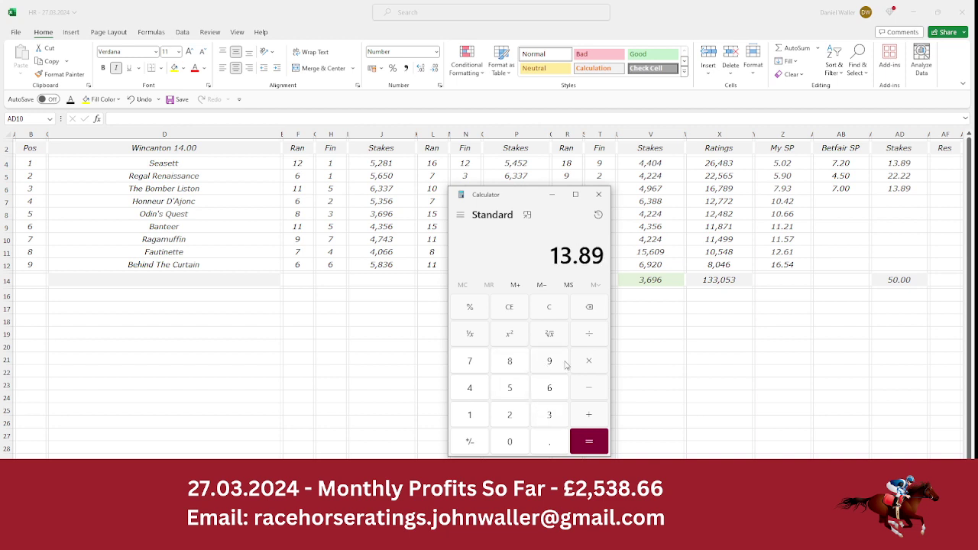
{"action": "left_click", "coordinate": [586, 365]}
{"action": "left_click", "coordinate": [475, 368]}
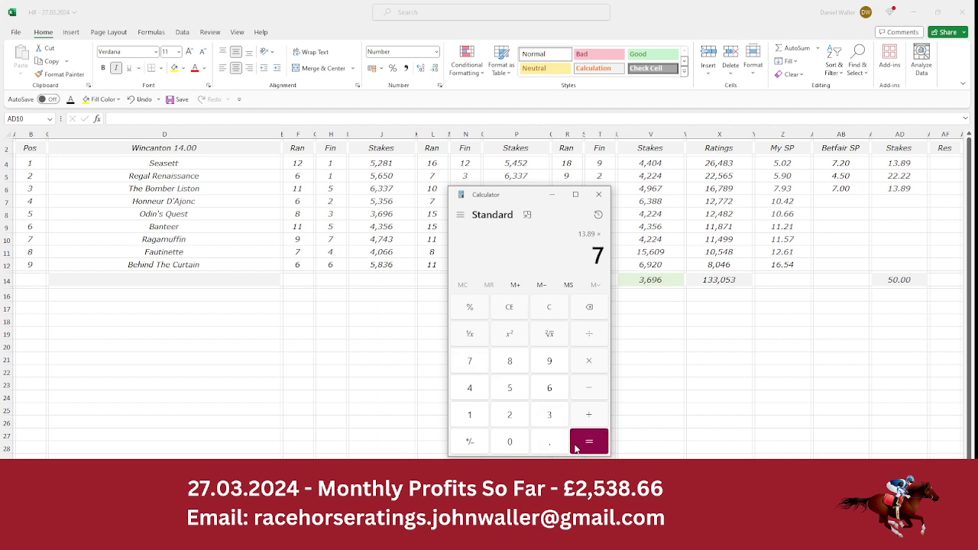
{"action": "left_click", "coordinate": [576, 447]}
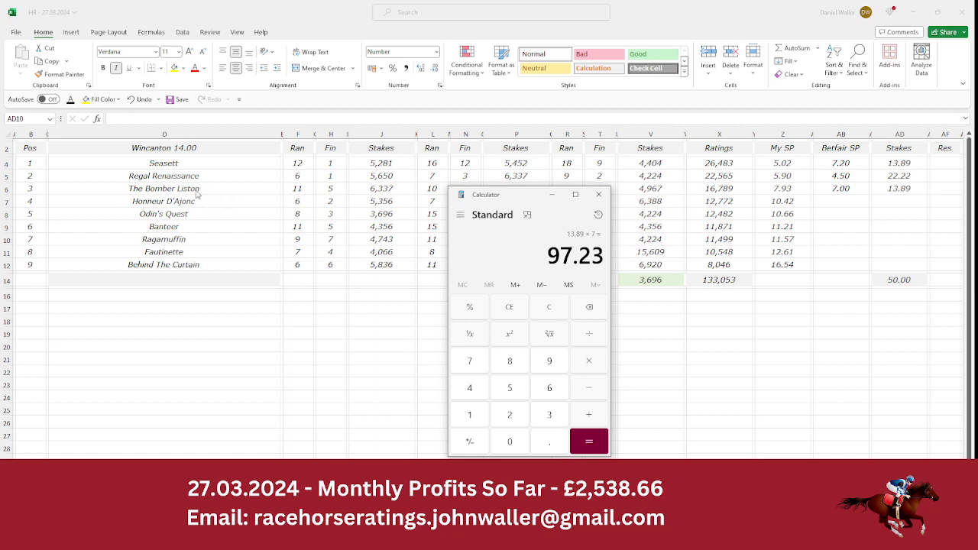
Return to the Wincanton 14.00 ratings sheet in Excel, select the Pos heading in B2 and save the workbook
{"action": "key", "text": "alt+Tab"}
{"action": "left_click", "coordinate": [185, 164]}
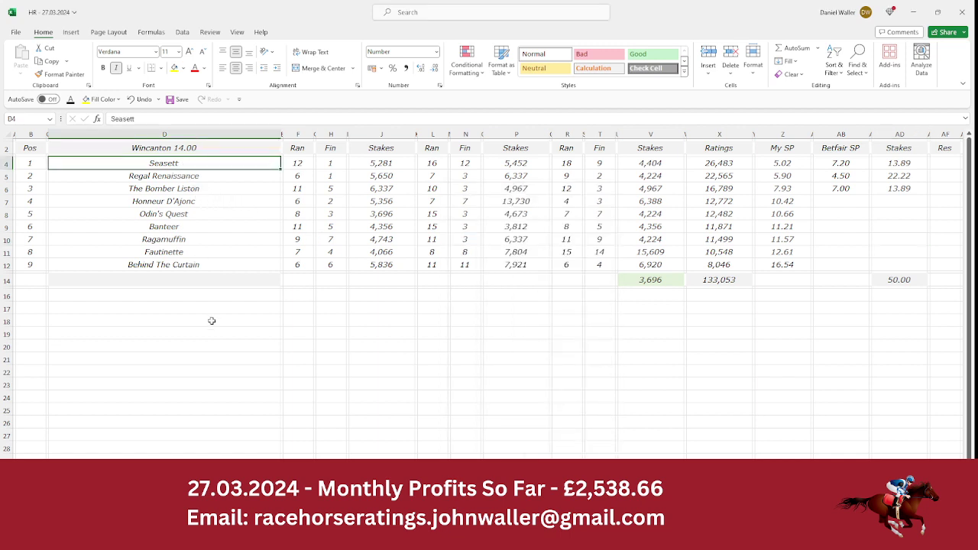
{"action": "key", "text": "Down"}
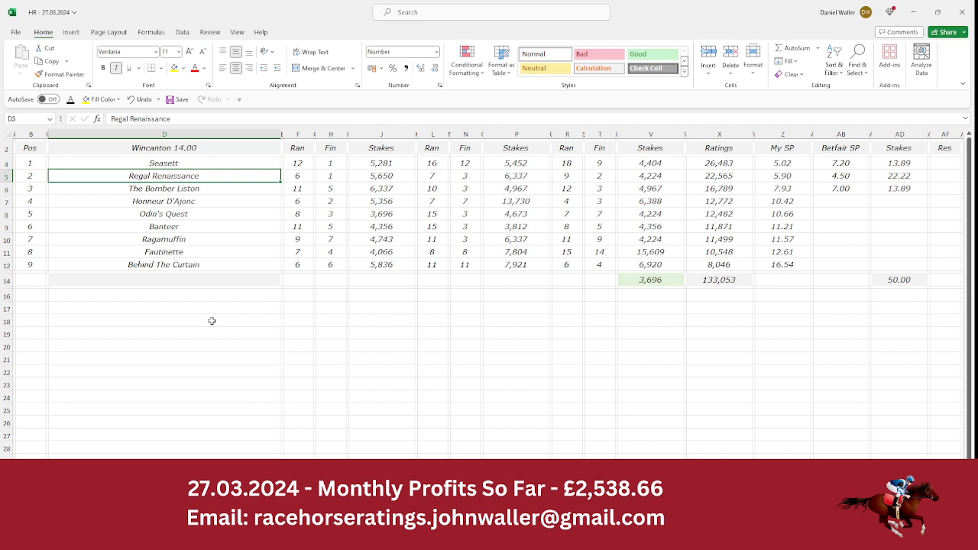
{"action": "key", "text": "Up"}
{"action": "key", "text": "Up"}
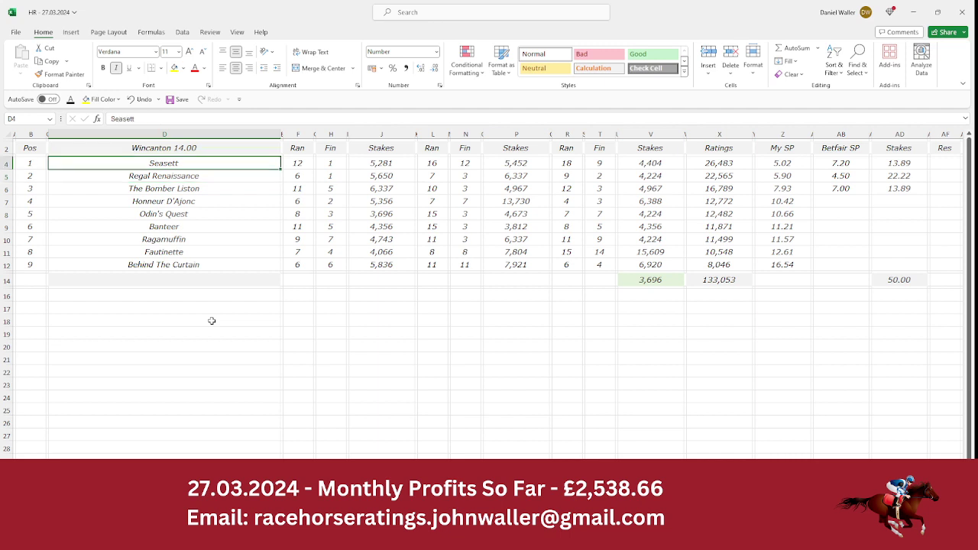
{"action": "key", "text": "Left"}
{"action": "key", "text": "Left"}
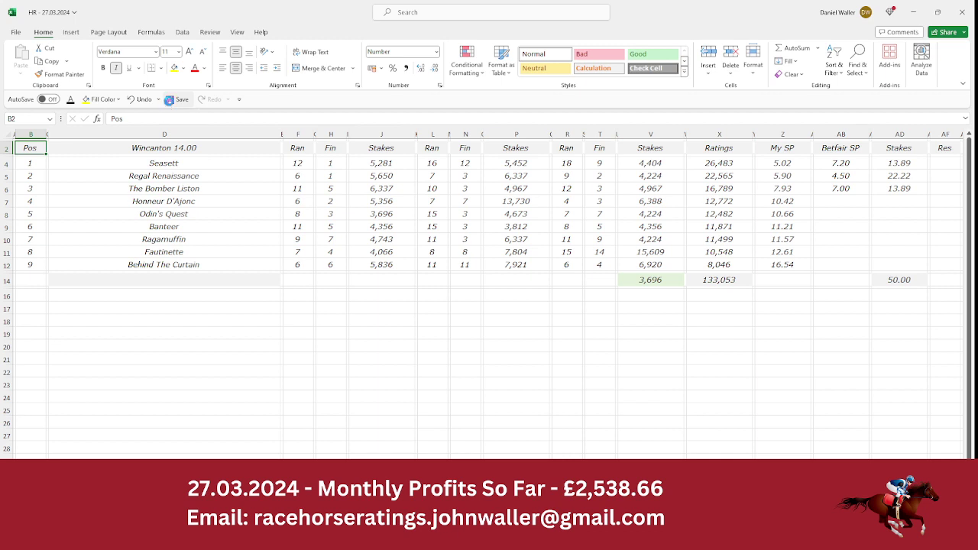
{"action": "left_click", "coordinate": [169, 101]}
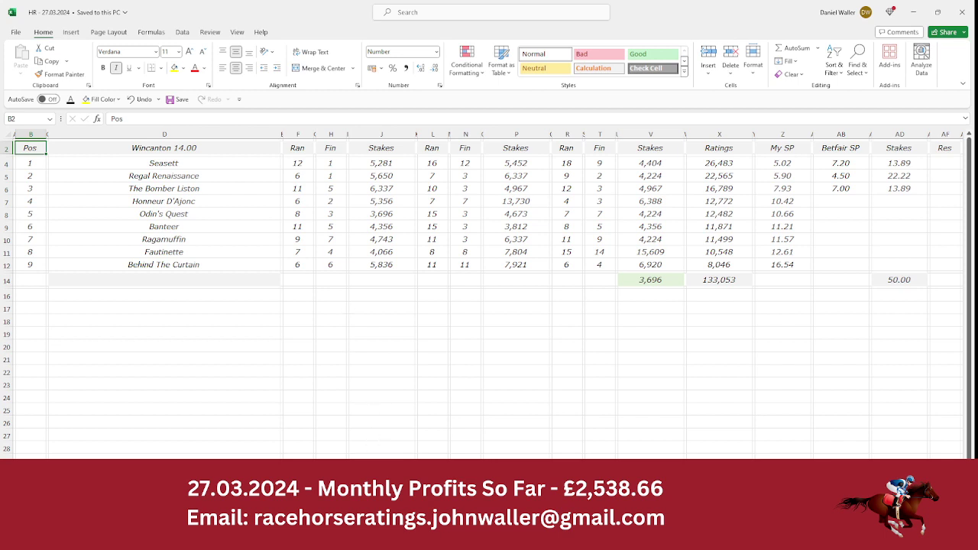
Switch to Racing Post in the browser and view the runners on the 2:30 Wincanton racecard
{"action": "left_click", "coordinate": [375, 539]}
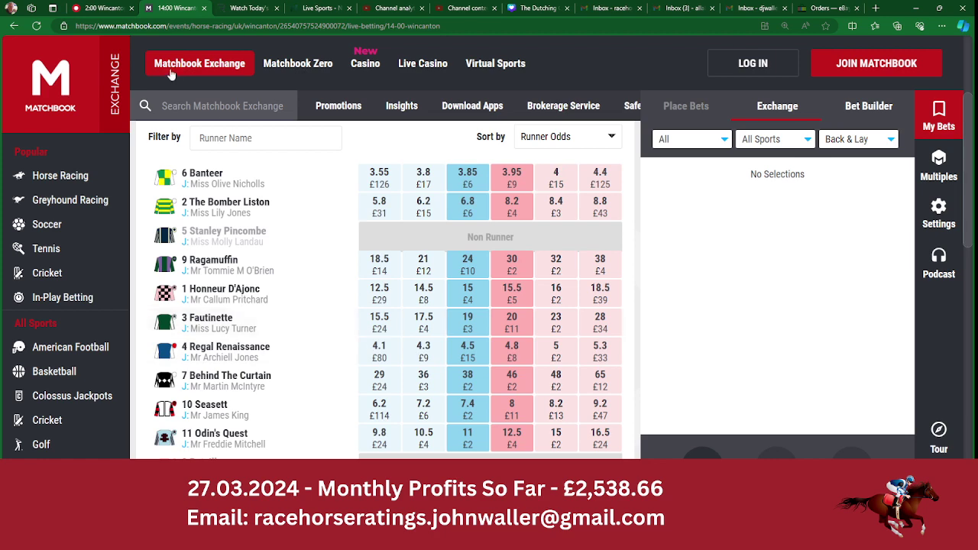
{"action": "left_click", "coordinate": [104, 9]}
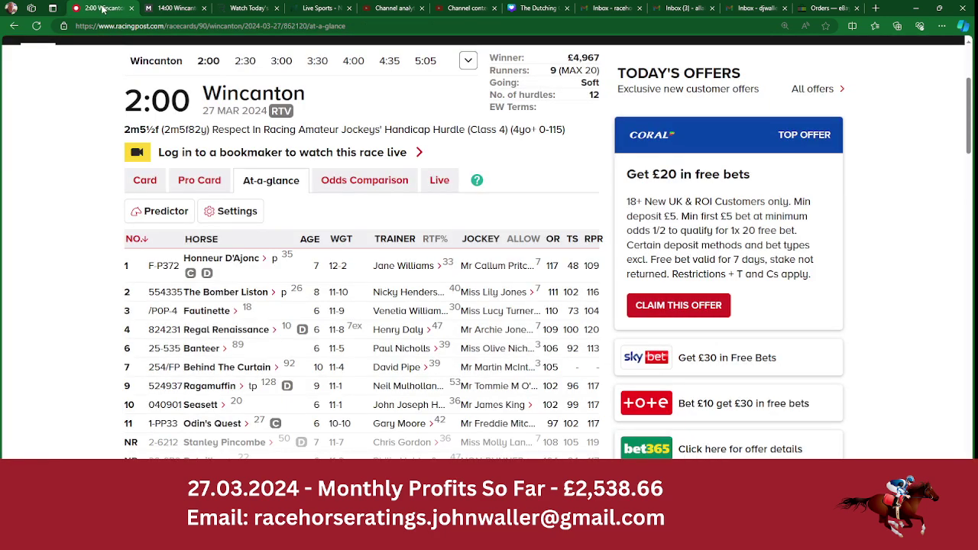
{"action": "left_click", "coordinate": [245, 61]}
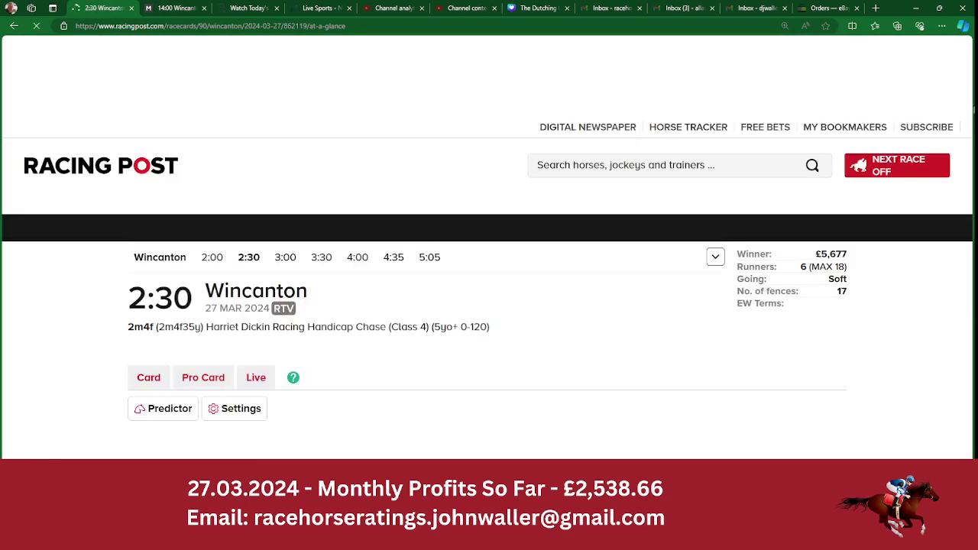
{"action": "left_click_drag", "start_coordinate": [972, 84], "coordinate": [973, 122]}
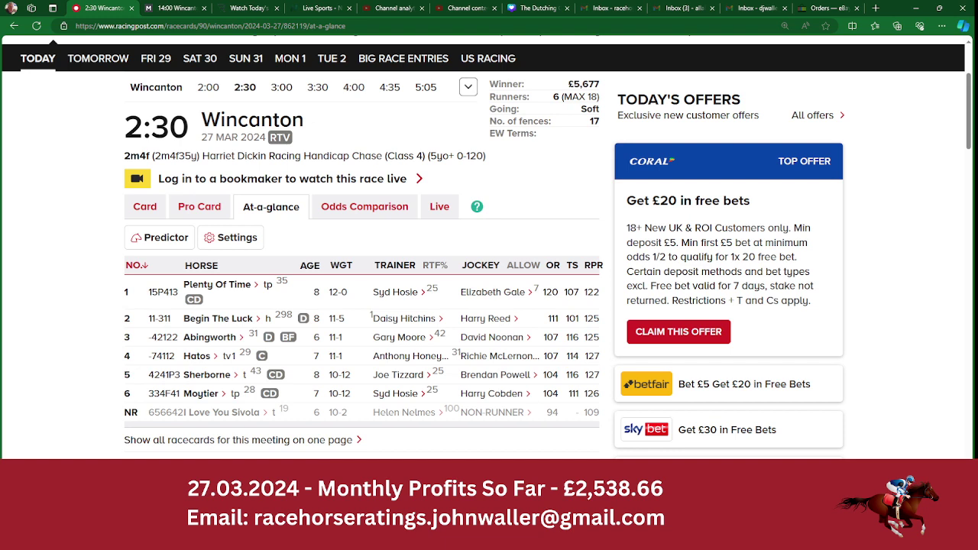
Open the Wincanton 14.30 sheet in Excel, check it against the racecard and delete non-runner I Love You Sivola's row
{"action": "left_click", "coordinate": [412, 538]}
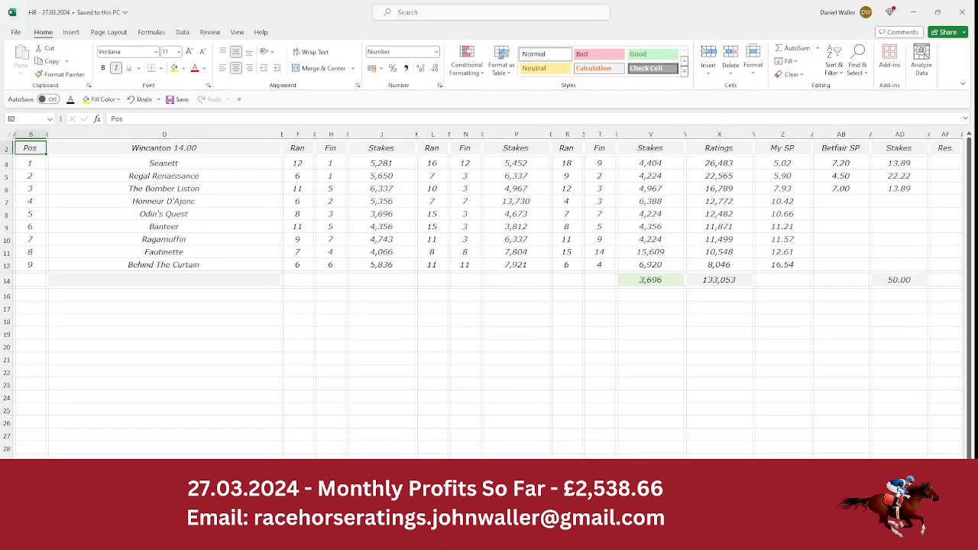
{"action": "left_click", "coordinate": [264, 508]}
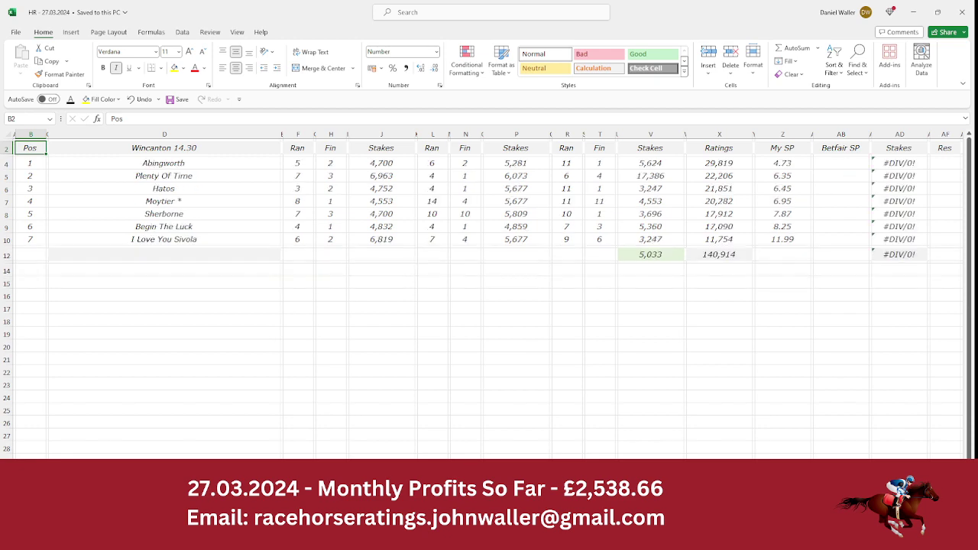
{"action": "key", "text": "alt+Tab"}
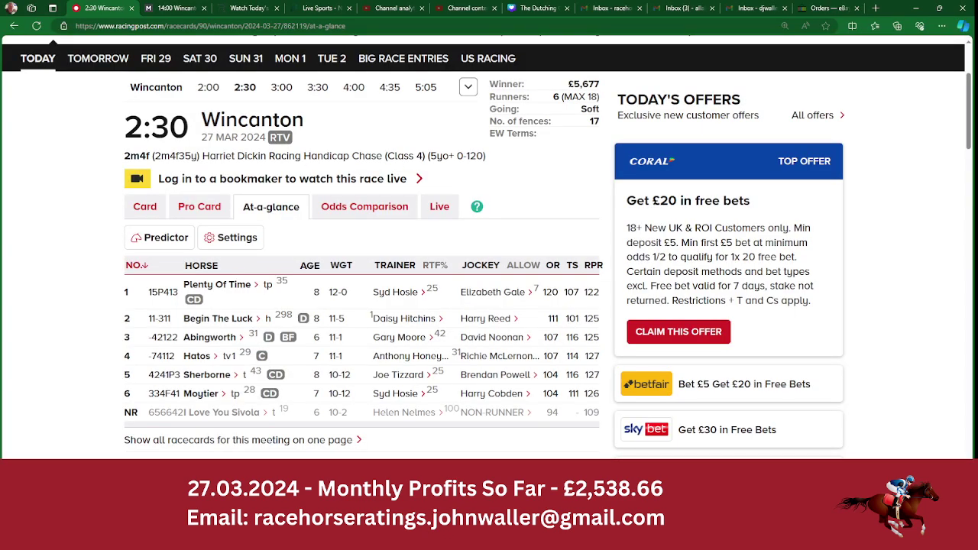
{"action": "key", "text": "alt+Tab"}
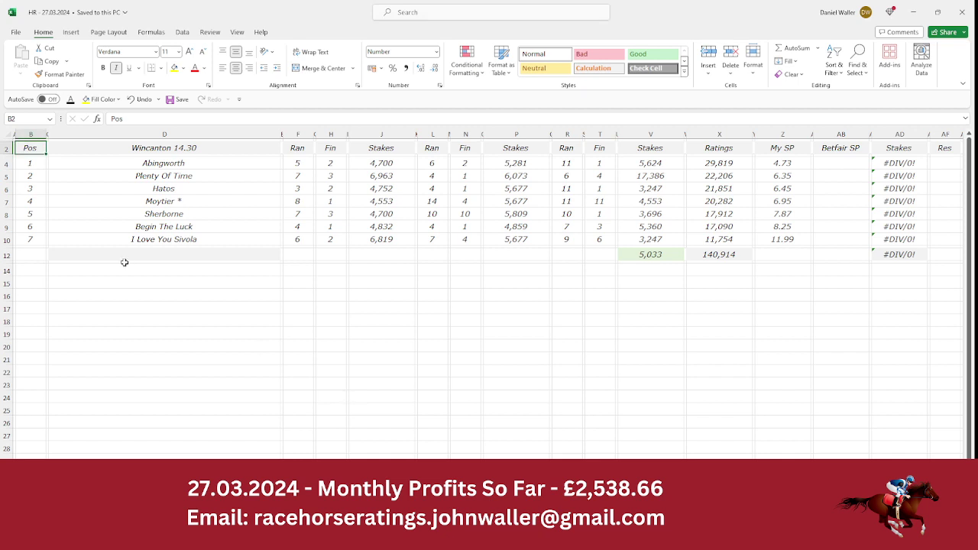
{"action": "left_click", "coordinate": [6, 240]}
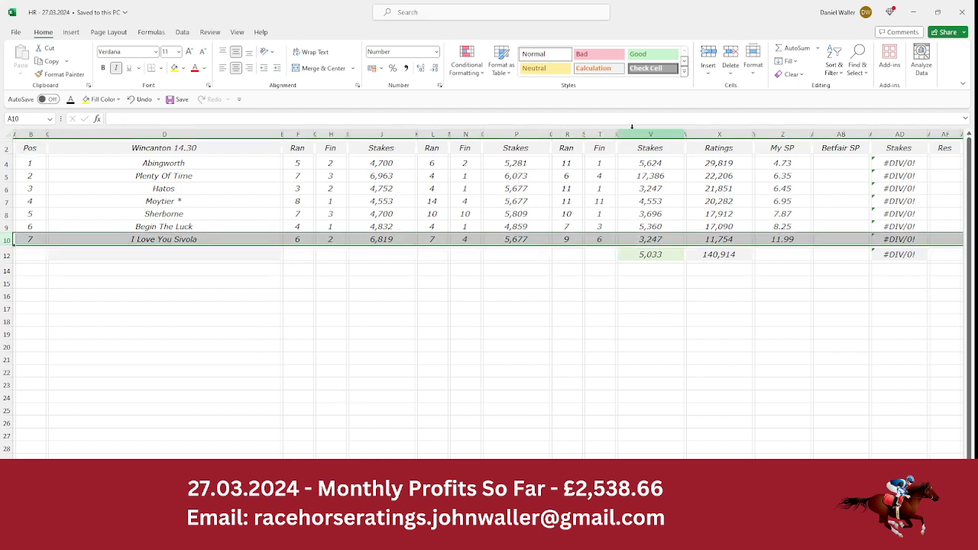
{"action": "left_click", "coordinate": [732, 52]}
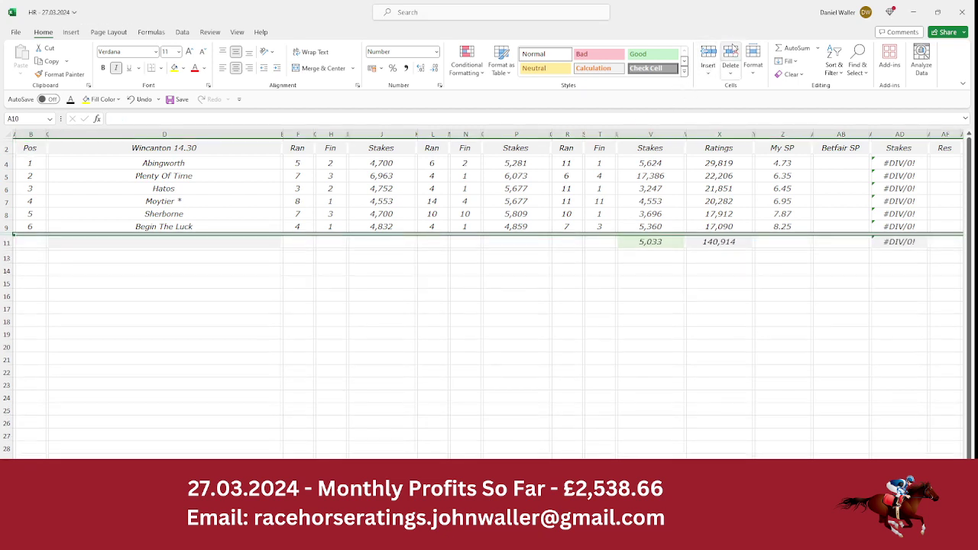
Look up Abingworth's back odds in Matchbook's 14:30 Wincanton market and enter 7.2 as its Betfair SP in Excel
{"action": "left_click", "coordinate": [840, 167]}
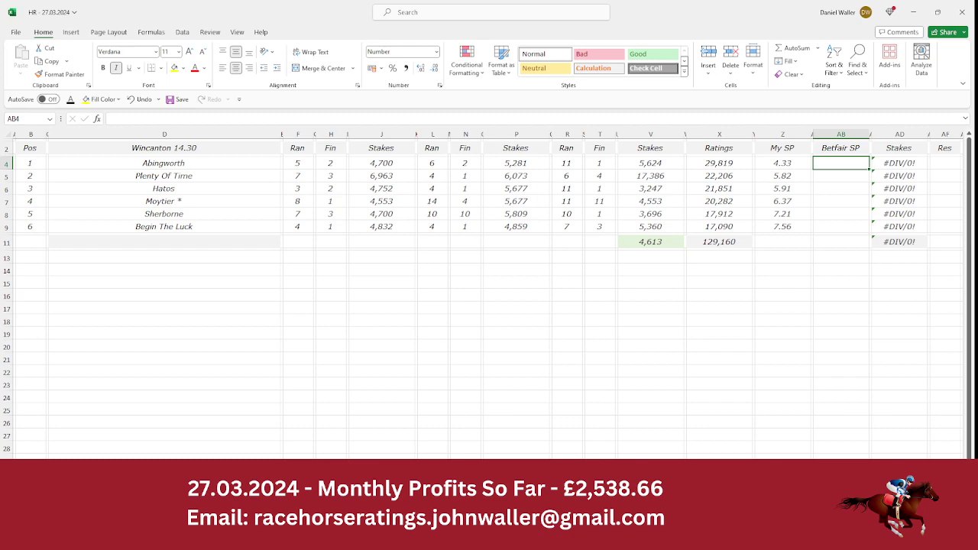
{"action": "left_click", "coordinate": [482, 538]}
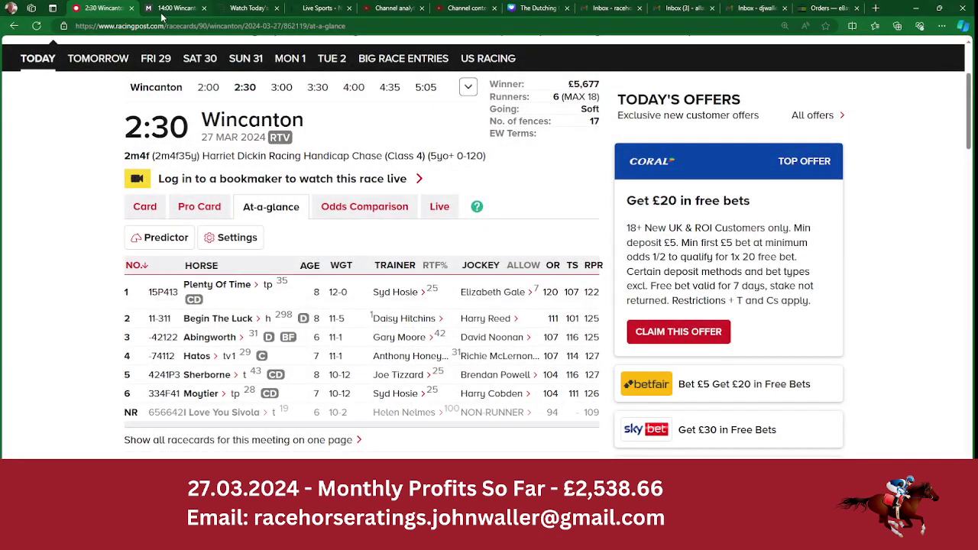
{"action": "left_click", "coordinate": [168, 8]}
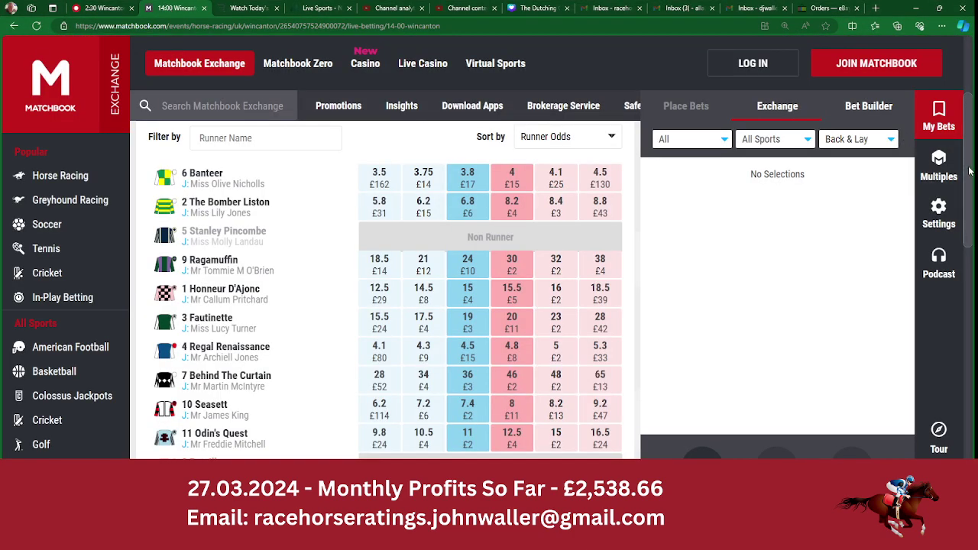
{"action": "left_click", "coordinate": [218, 231]}
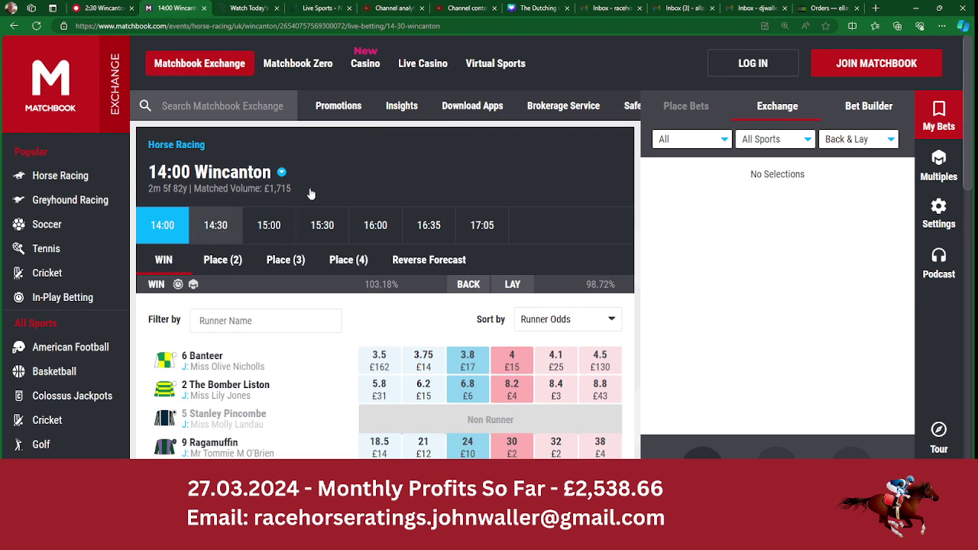
{"action": "left_click_drag", "start_coordinate": [968, 157], "coordinate": [969, 230]}
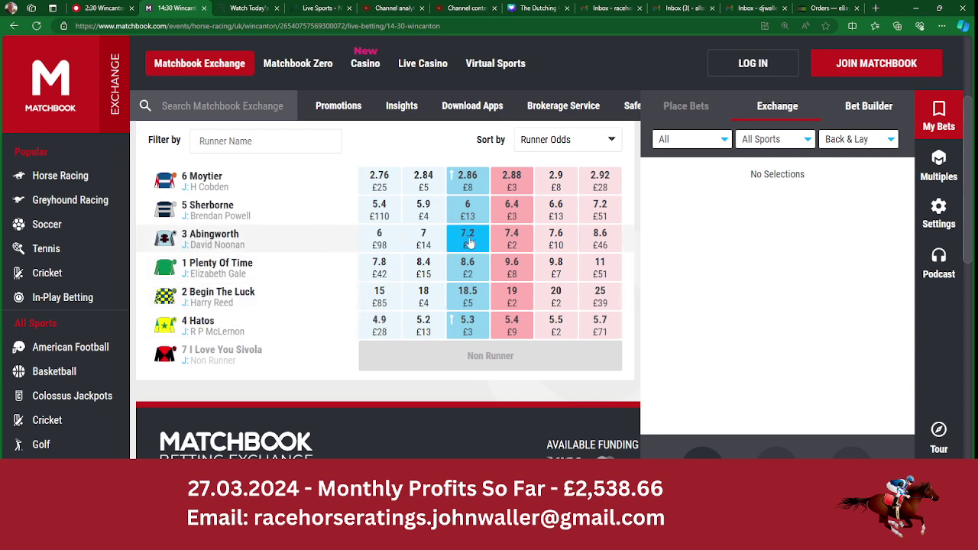
{"action": "key", "text": "alt+Tab"}
{"action": "type", "text": "7"}
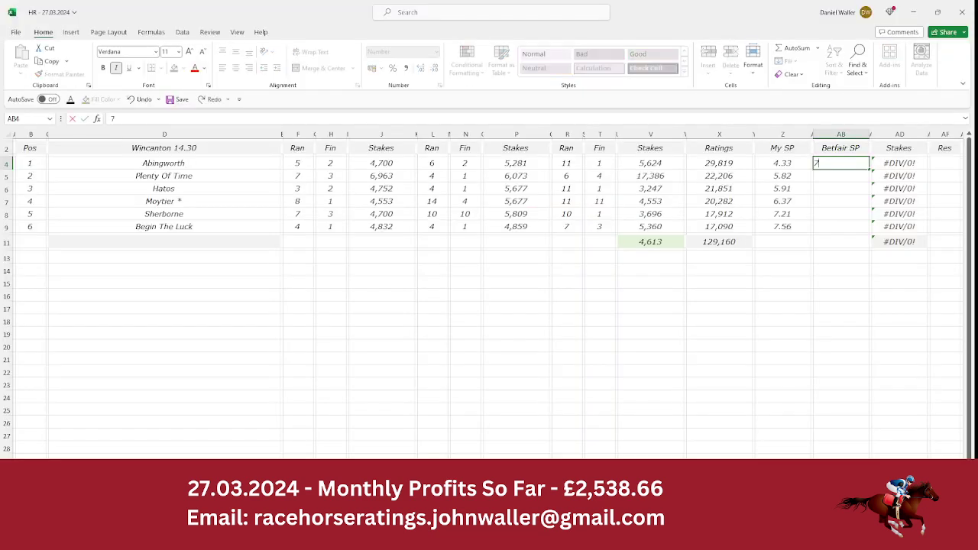
{"action": "key", "text": "Right"}
{"action": "key", "text": "Right"}
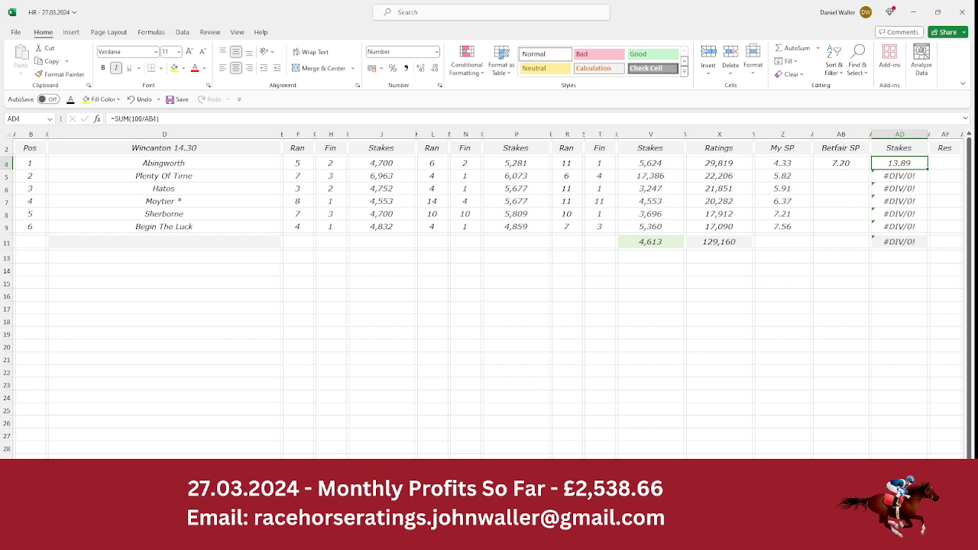
Look up Plenty Of Time's back odds on Matchbook and enter 8.6 as its Betfair SP in Excel
{"action": "key", "text": "Down"}
{"action": "key", "text": "Left"}
{"action": "key", "text": "Left"}
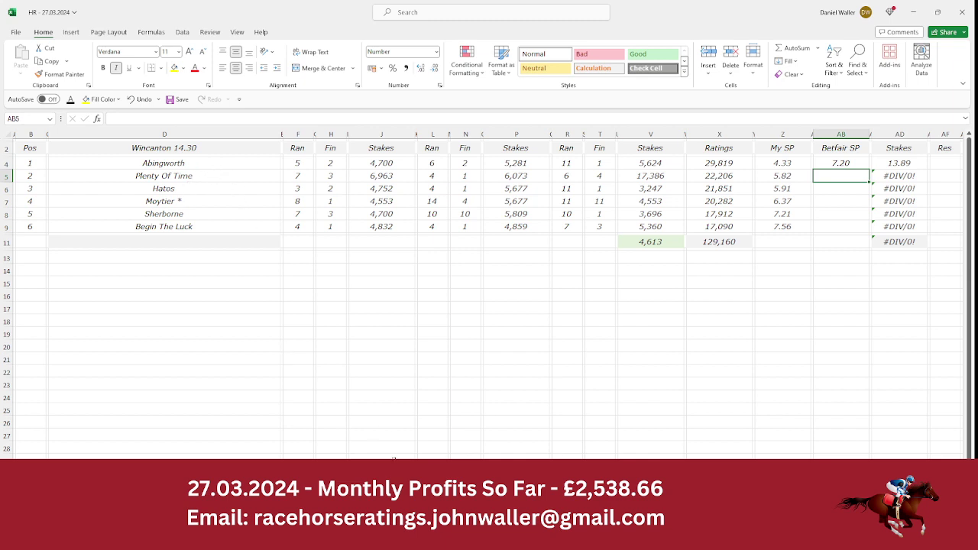
{"action": "left_click", "coordinate": [321, 538]}
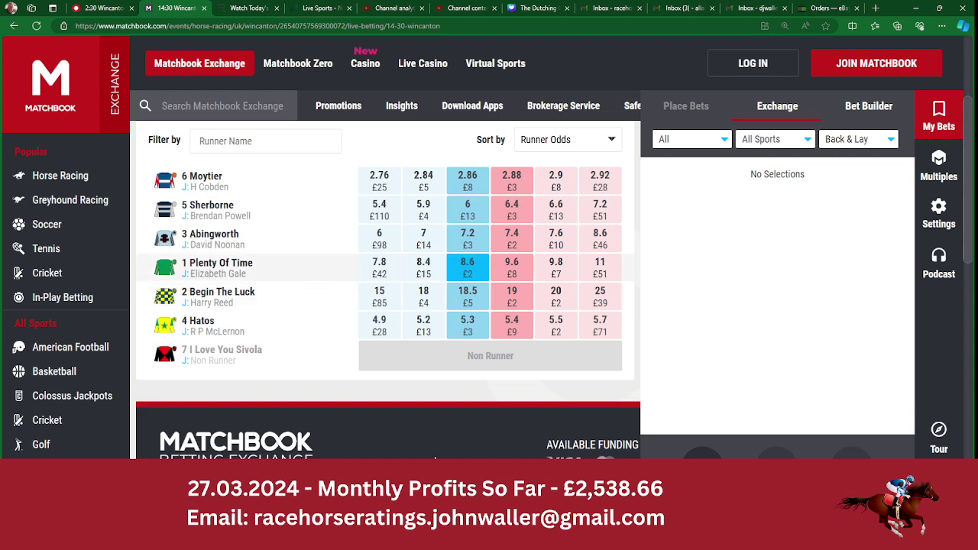
{"action": "key", "text": "alt+Tab"}
{"action": "type", "text": "8.6"}
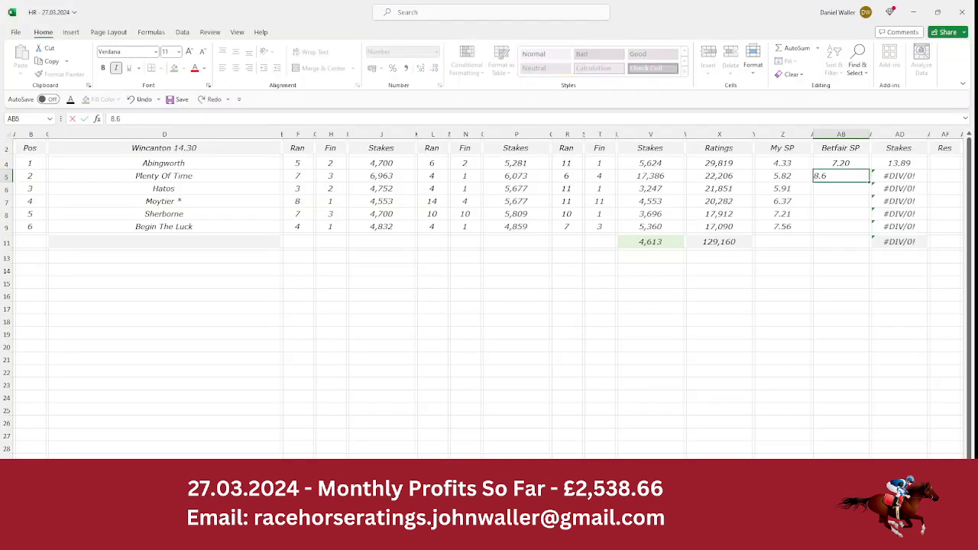
{"action": "key", "text": "Tab"}
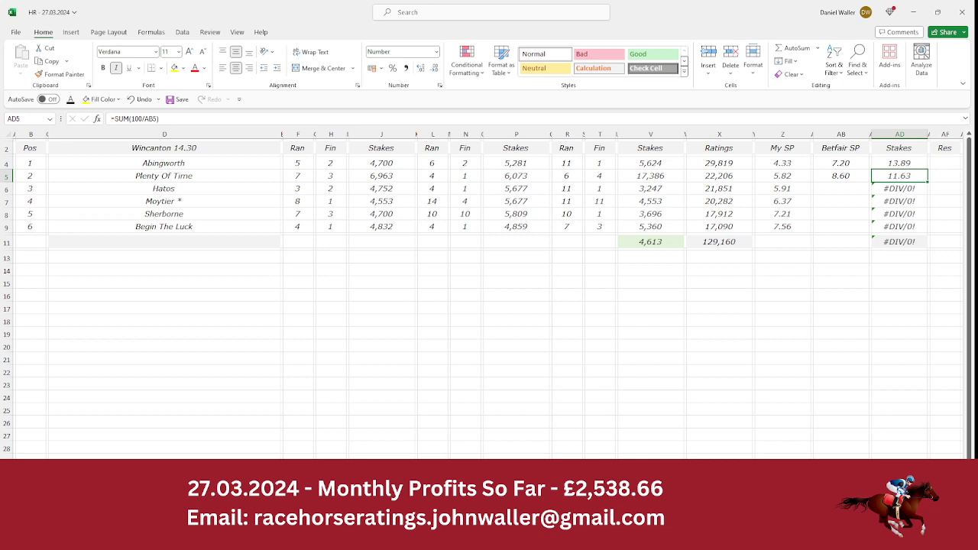
{"action": "key", "text": "Return"}
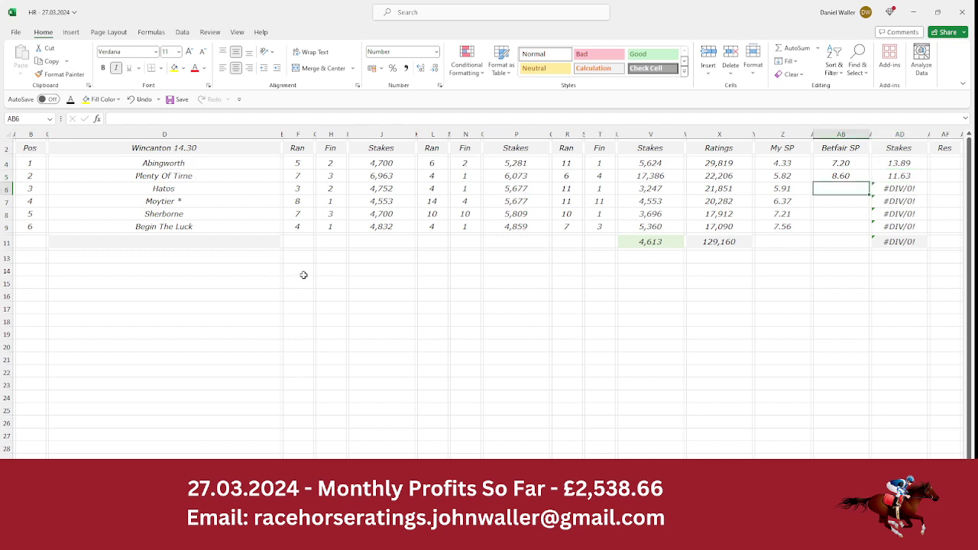
Look up Hatos's back odds in Matchbook's 14:30 Wincanton market and enter 5.3 as its Betfair SP in Excel
{"action": "key", "text": "alt+Tab"}
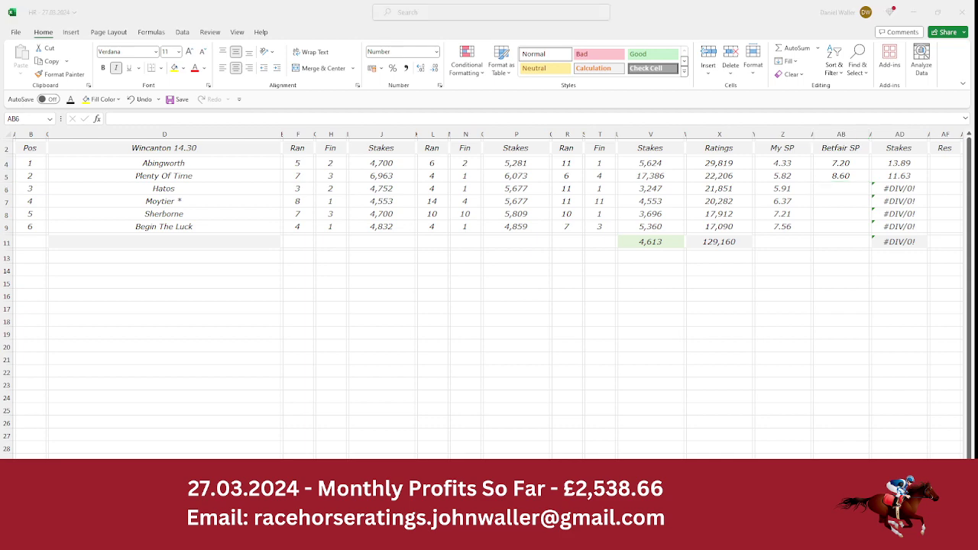
{"action": "right_click", "coordinate": [386, 539]}
{"action": "left_click", "coordinate": [386, 540]}
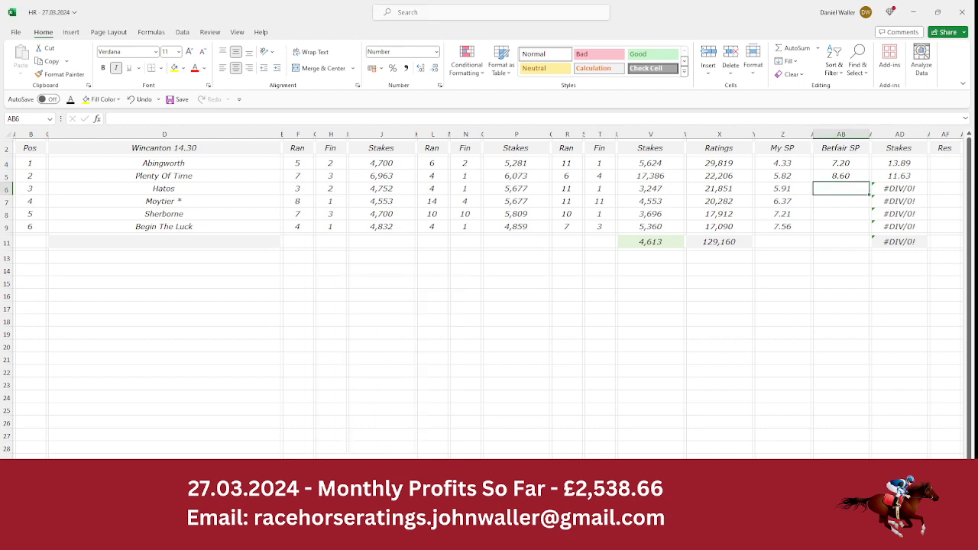
{"action": "left_click", "coordinate": [386, 540]}
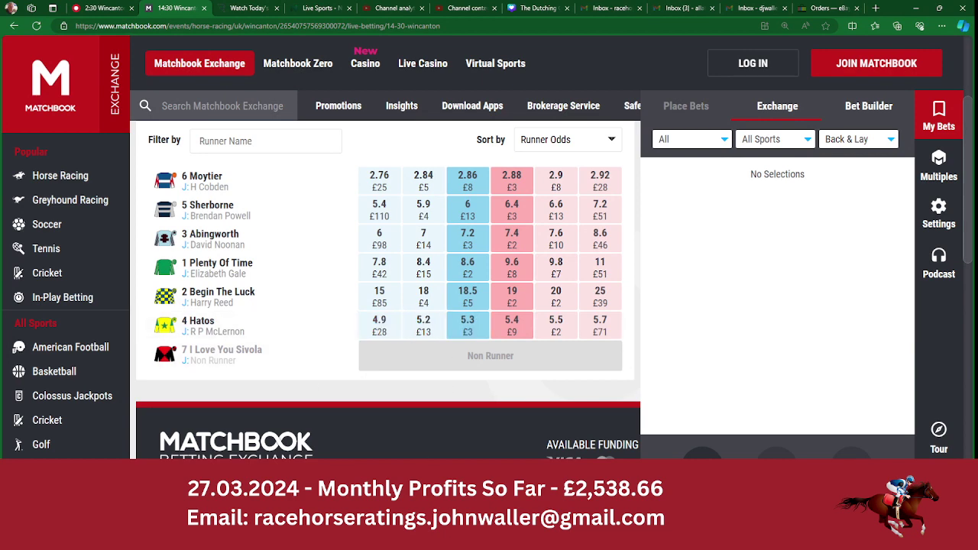
{"action": "key", "text": "alt+Tab"}
{"action": "type", "text": "5.3"}
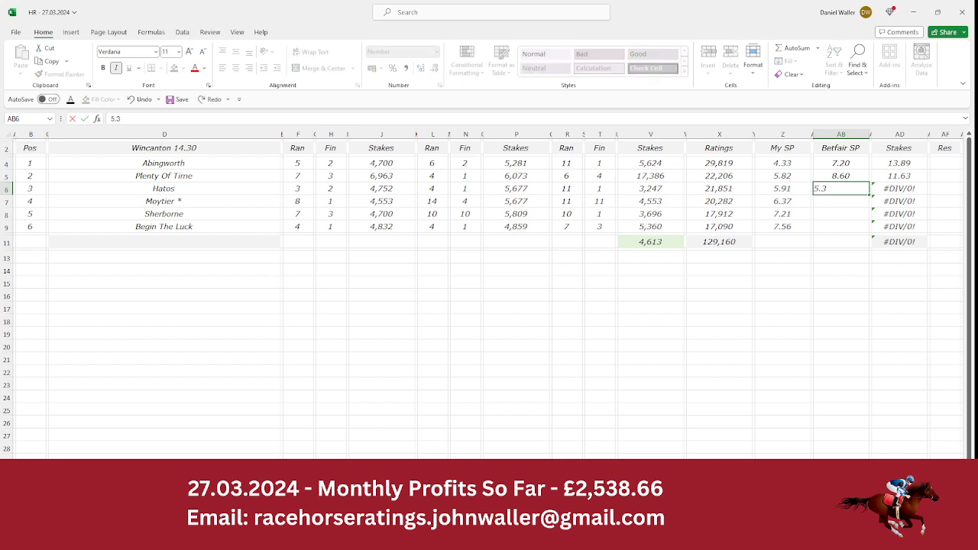
{"action": "key", "text": "Tab"}
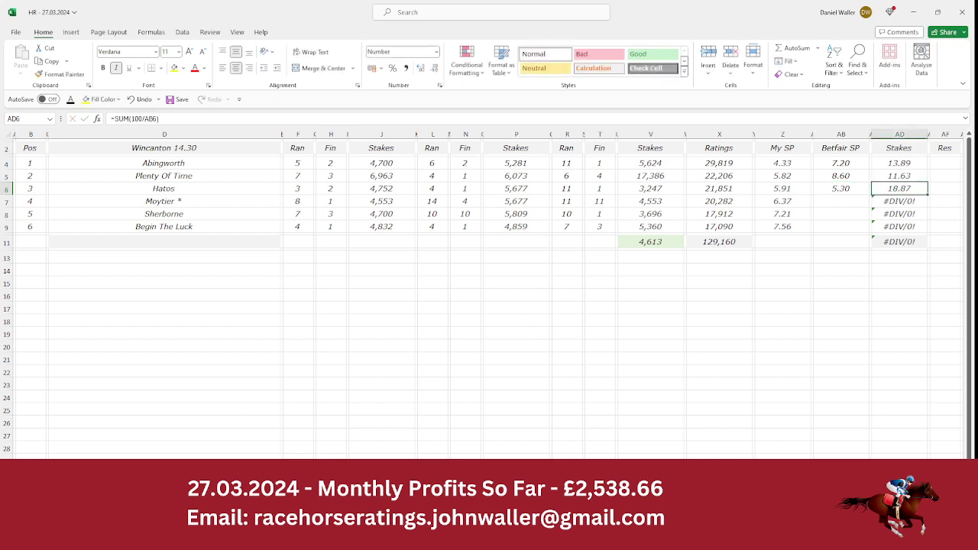
Check the combined stakes of Abingworth, Plenty Of Time and Hatos, and set Moytier's stake to 5.61
{"action": "mouse_move", "coordinate": [890, 164]}
{"action": "left_mouse_down"}
{"action": "mouse_move", "coordinate": [892, 188]}
{"action": "mouse_move", "coordinate": [892, 178]}
{"action": "left_mouse_up"}
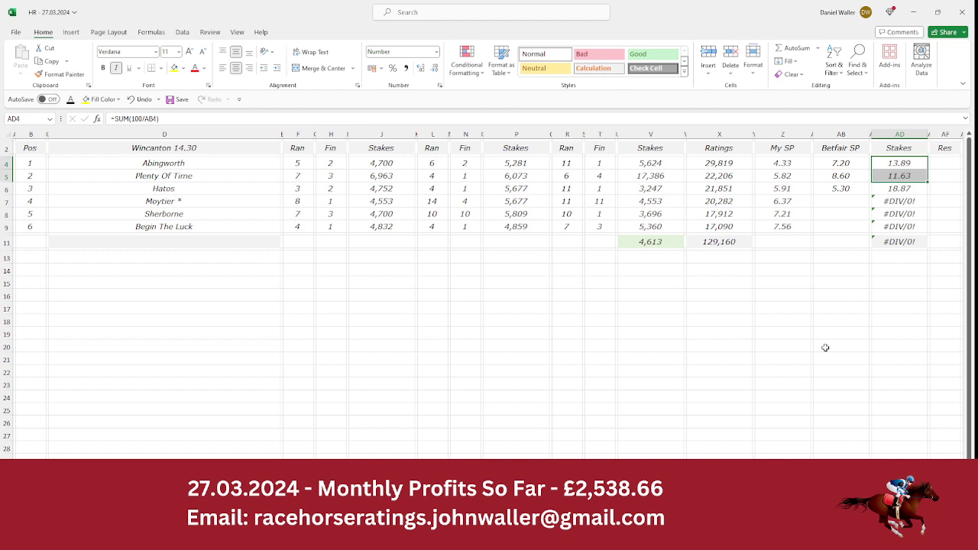
{"action": "left_click", "coordinate": [892, 166]}
{"action": "left_click_drag", "start_coordinate": [892, 166], "coordinate": [892, 189]}
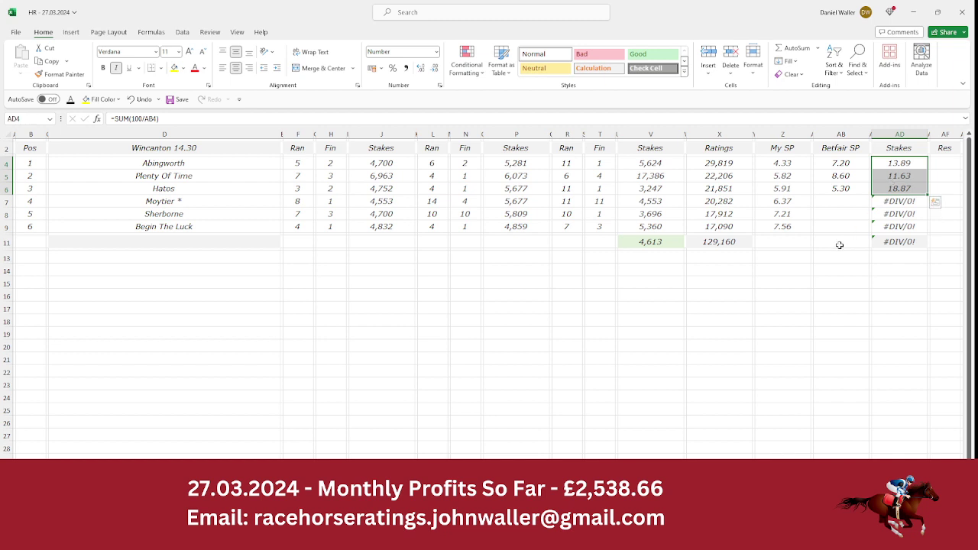
{"action": "left_click", "coordinate": [889, 201]}
{"action": "type", "text": "5.61"}
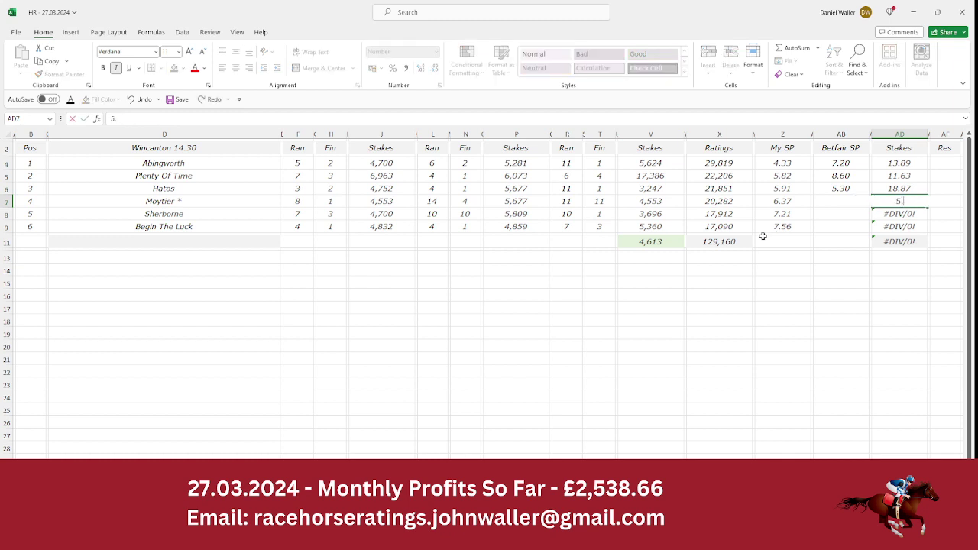
{"action": "key", "text": "Return"}
Clear the stake formulas for Sherborne and Begin The Luck on the Wincanton 14.30 sheet
{"action": "key", "text": "BackSpace"}
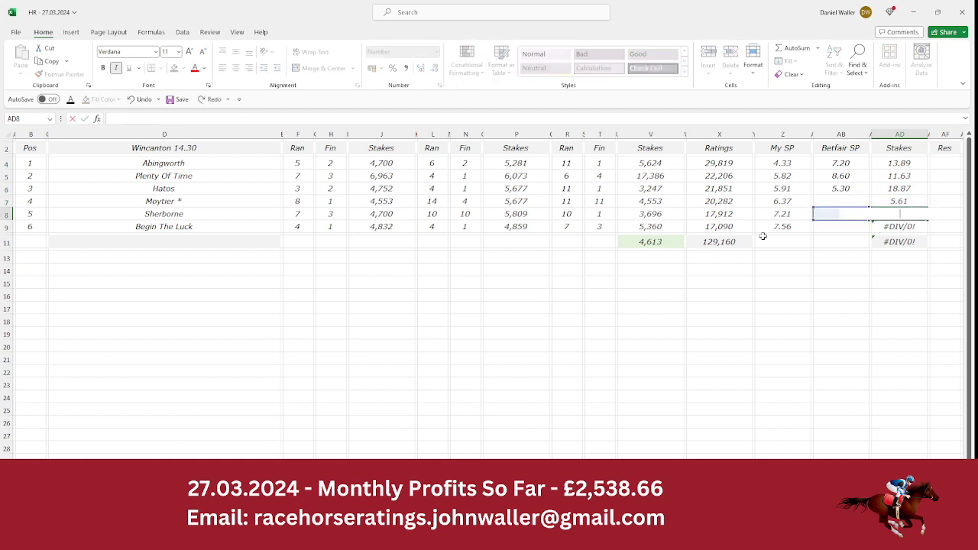
{"action": "key", "text": "Return"}
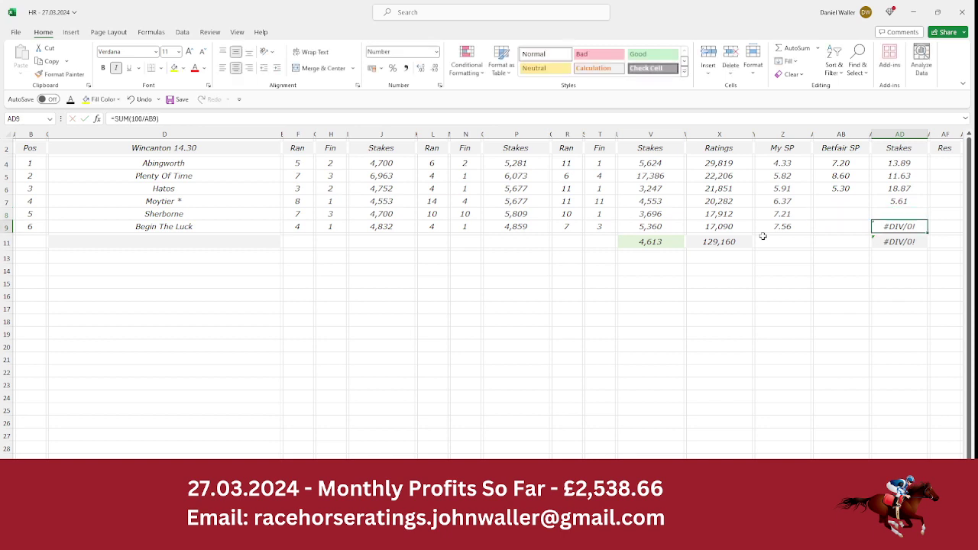
{"action": "key", "text": "BackSpace"}
Look up Moytier's back odds on Matchbook and enter 2.88 as its Betfair SP in Excel
{"action": "key", "text": "Up"}
{"action": "key", "text": "Up"}
{"action": "key", "text": "Left"}
{"action": "key", "text": "Left"}
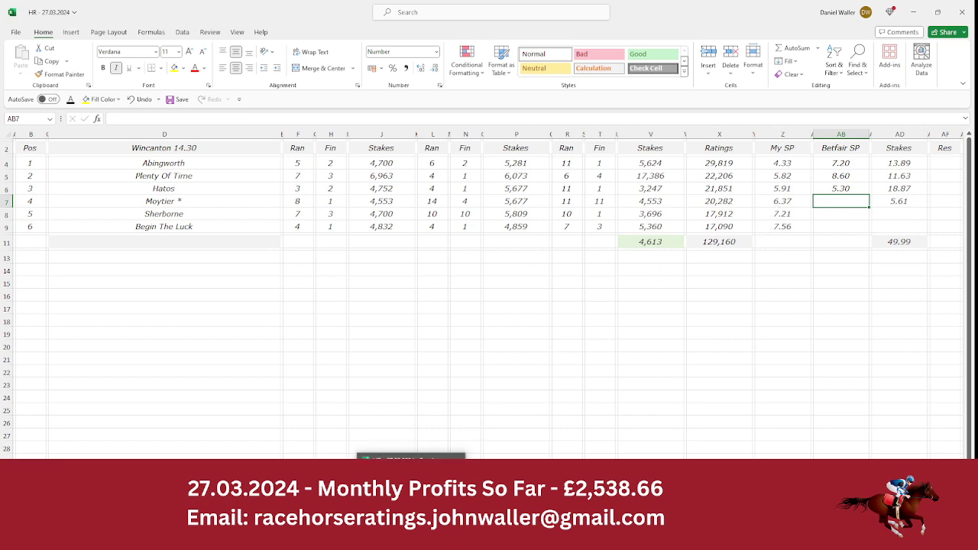
{"action": "left_click", "coordinate": [413, 538]}
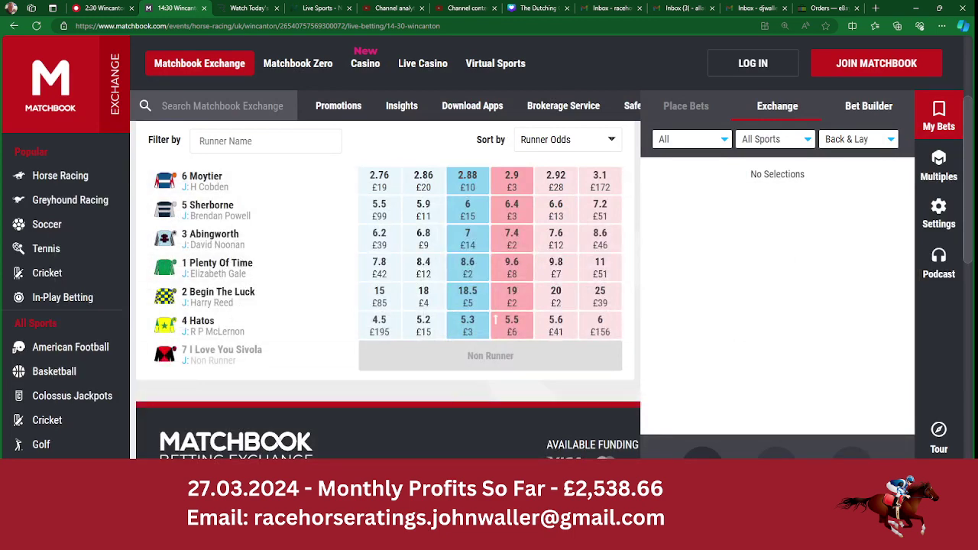
{"action": "key", "text": "alt+Tab"}
{"action": "type", "text": "2.88"}
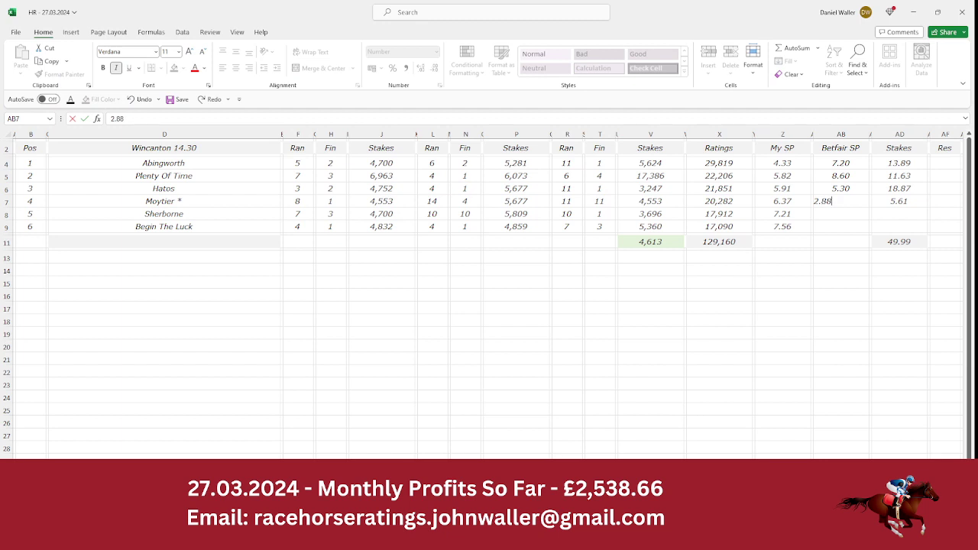
{"action": "key", "text": "Return"}
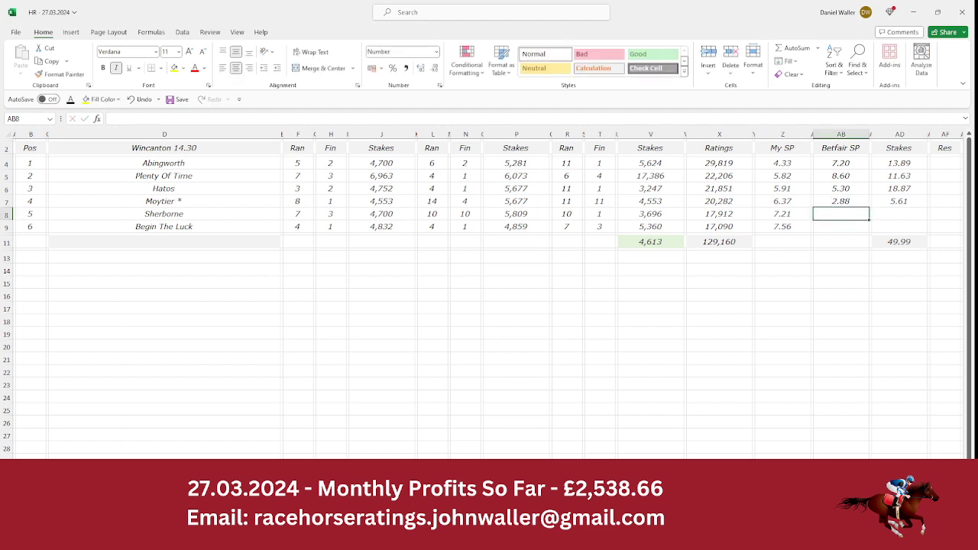
Multiply Moytier's 5.61 stake by its 2.88 odds in Calculator to work out the return, and go back to Excel
{"action": "key", "text": "alt+Tab"}
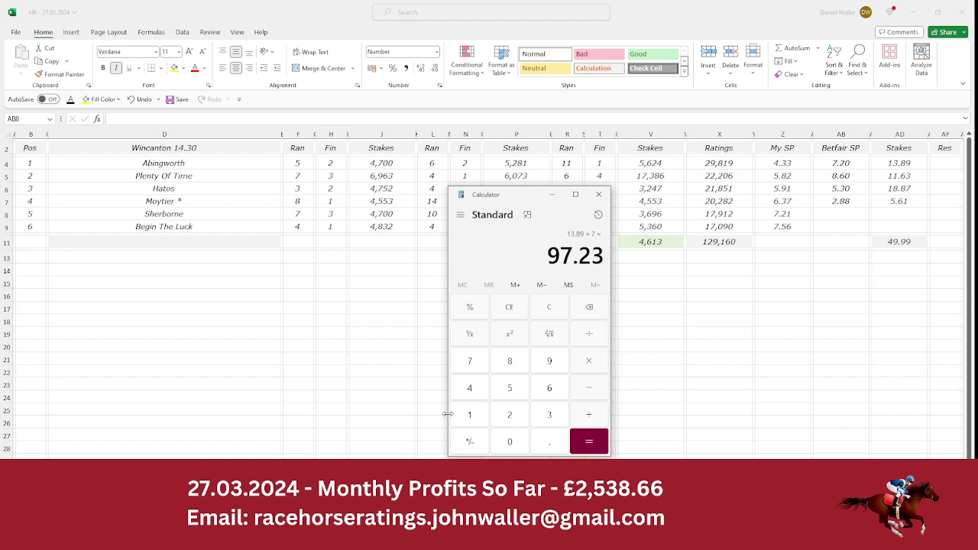
{"action": "left_click", "coordinate": [514, 394]}
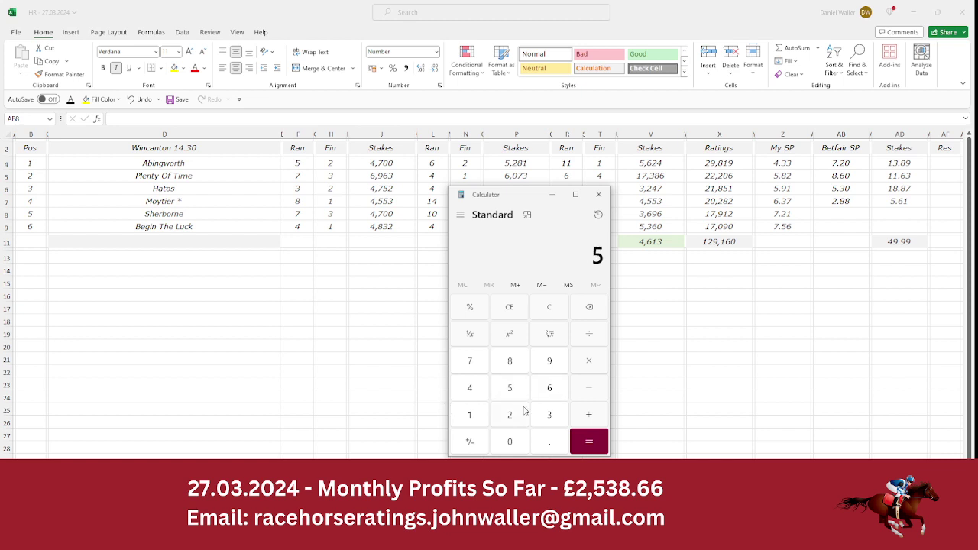
{"action": "left_click", "coordinate": [544, 441]}
{"action": "left_click", "coordinate": [544, 386]}
{"action": "left_click", "coordinate": [481, 411]}
{"action": "left_click", "coordinate": [581, 365]}
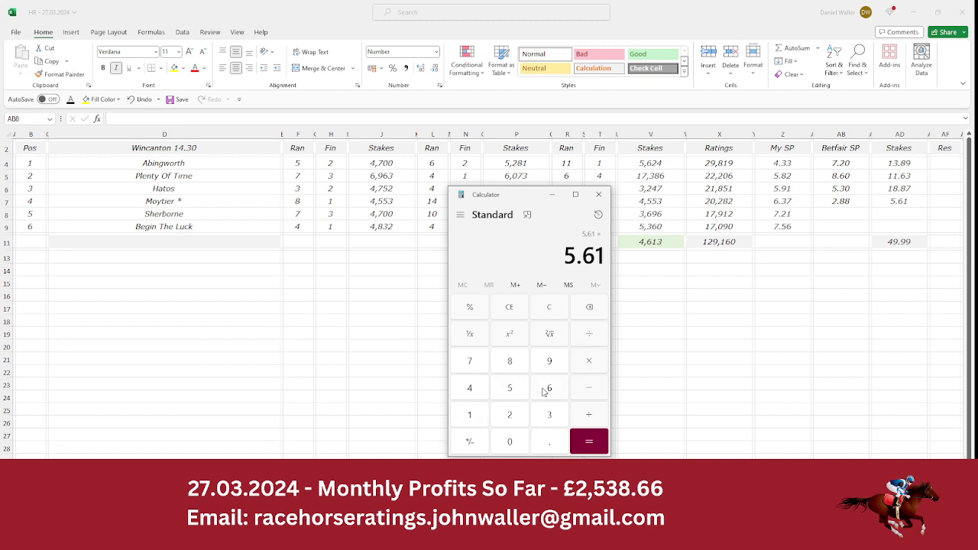
{"action": "left_click", "coordinate": [517, 411]}
{"action": "left_click", "coordinate": [550, 441]}
{"action": "double_click", "coordinate": [511, 364]}
{"action": "left_click", "coordinate": [586, 448]}
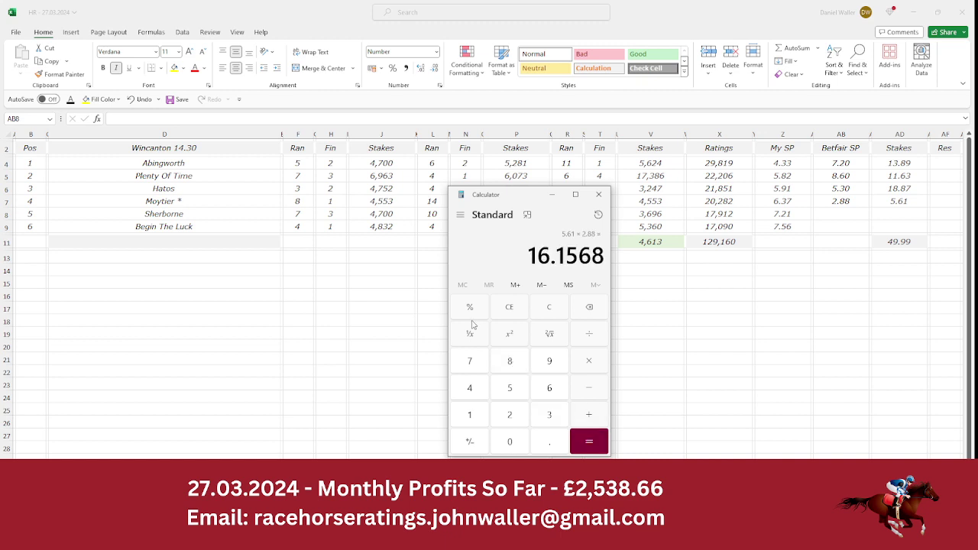
{"action": "left_click", "coordinate": [205, 202]}
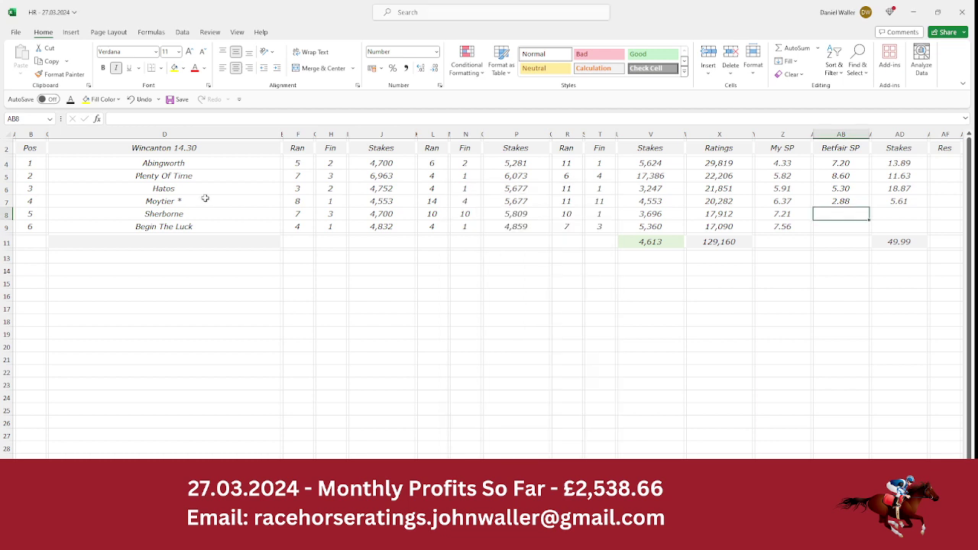
{"action": "key", "text": "Up"}
{"action": "key", "text": "Up"}
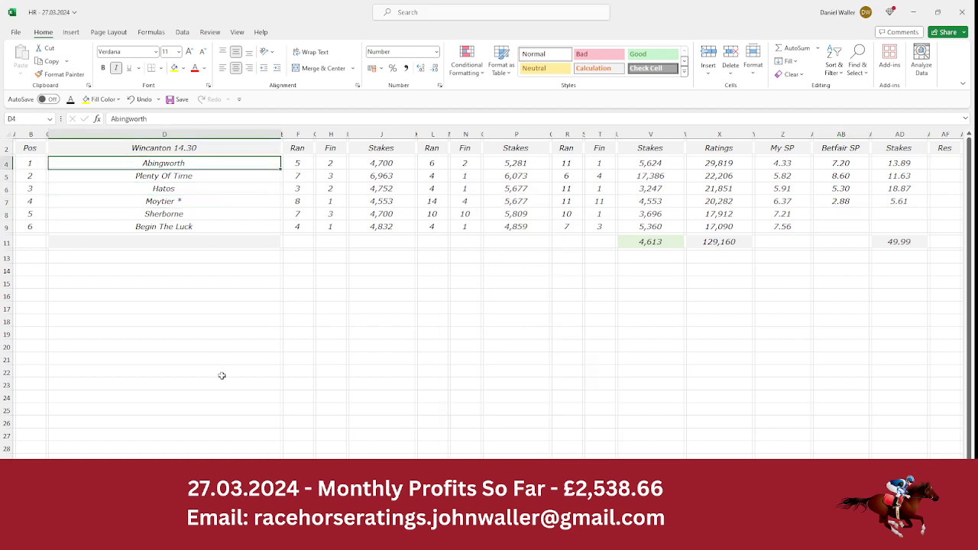
{"action": "key", "text": "Down"}
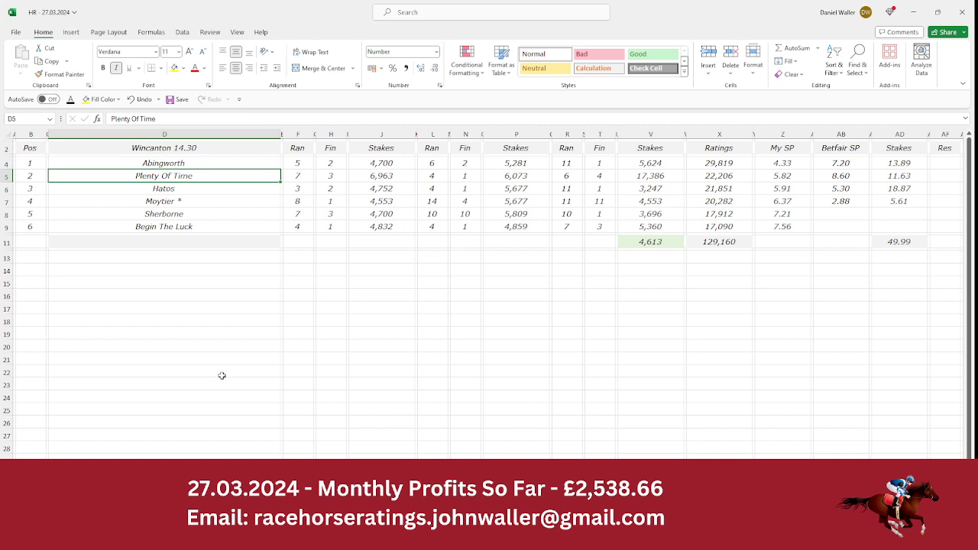
{"action": "key", "text": "Down"}
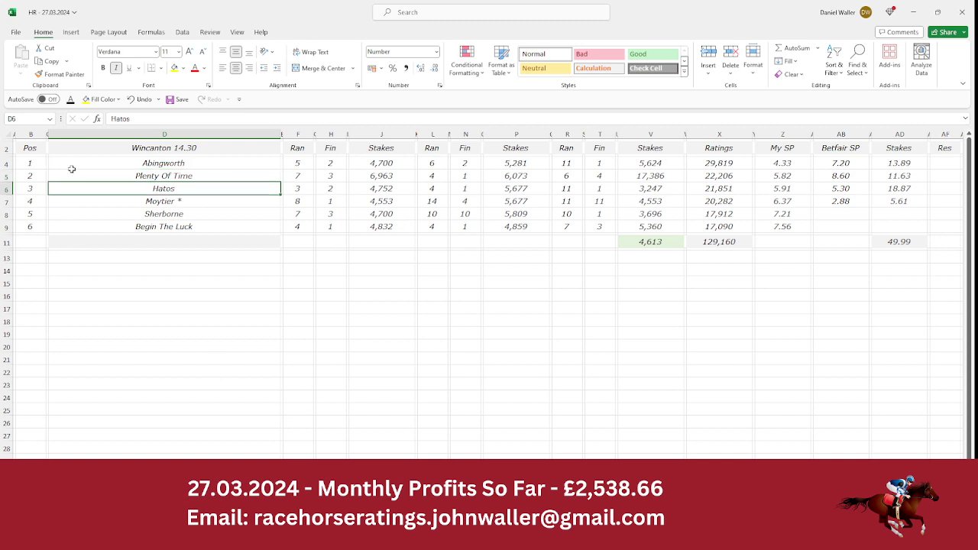
{"action": "left_click", "coordinate": [39, 149]}
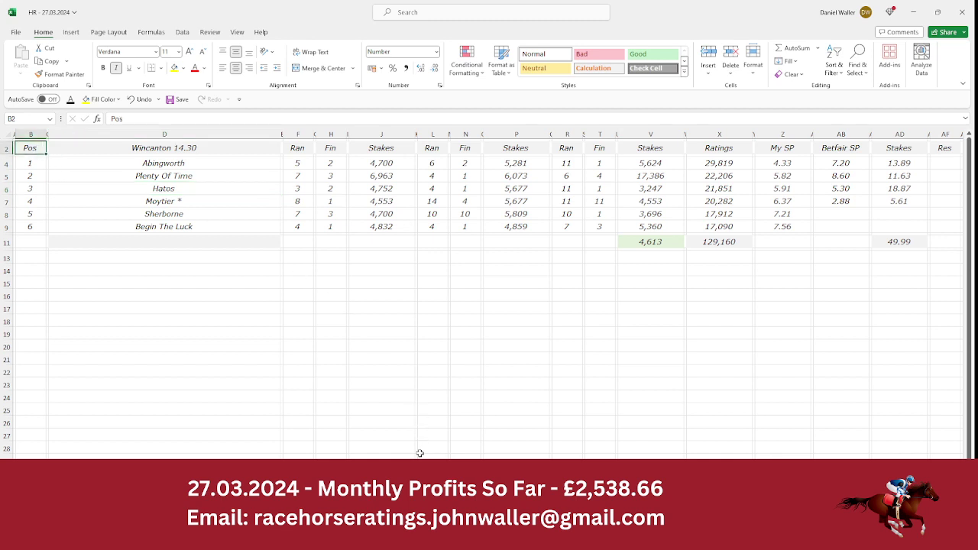
View the runners on Racing Post's 3:00 Wincanton racecard and open the Wincanton 15.00 sheet in Excel to compare them
{"action": "left_click", "coordinate": [452, 538]}
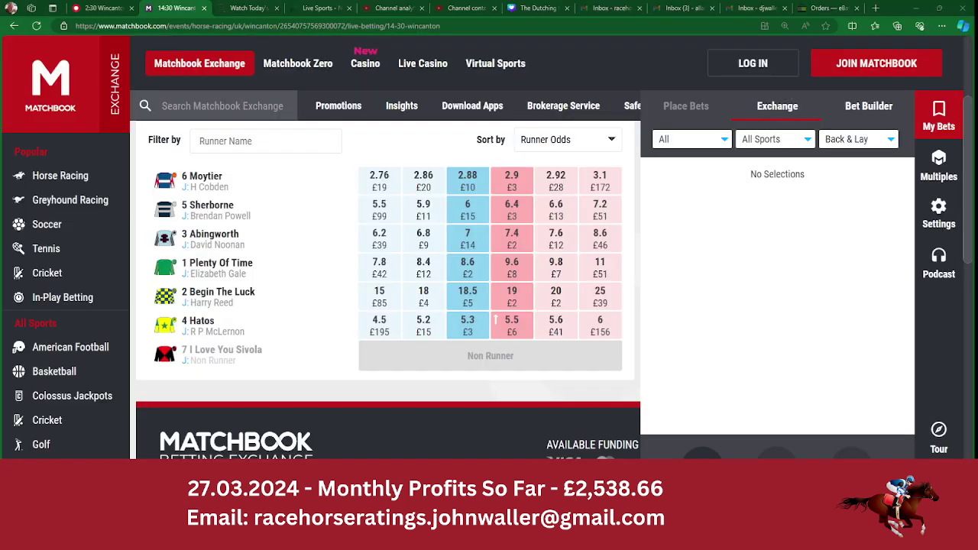
{"action": "left_click", "coordinate": [100, 10]}
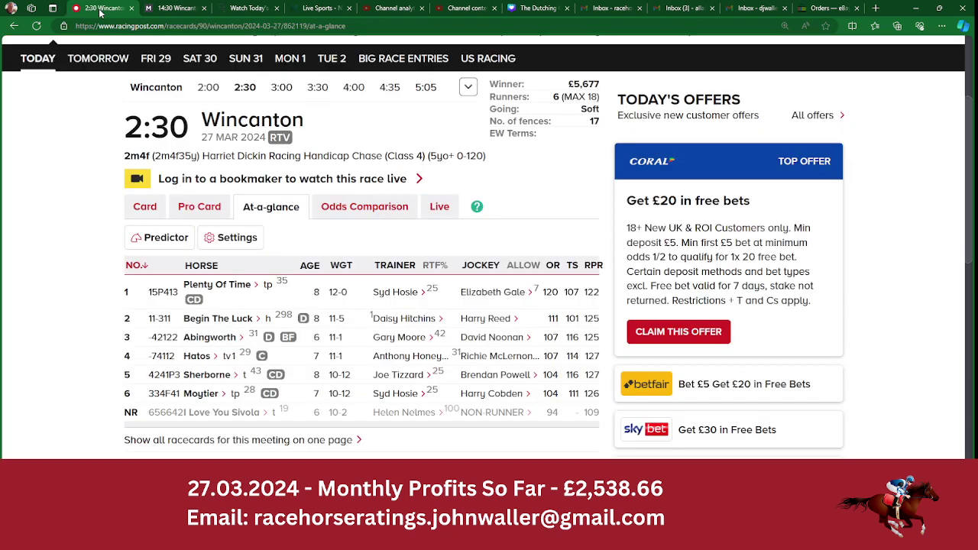
{"action": "left_click", "coordinate": [281, 88]}
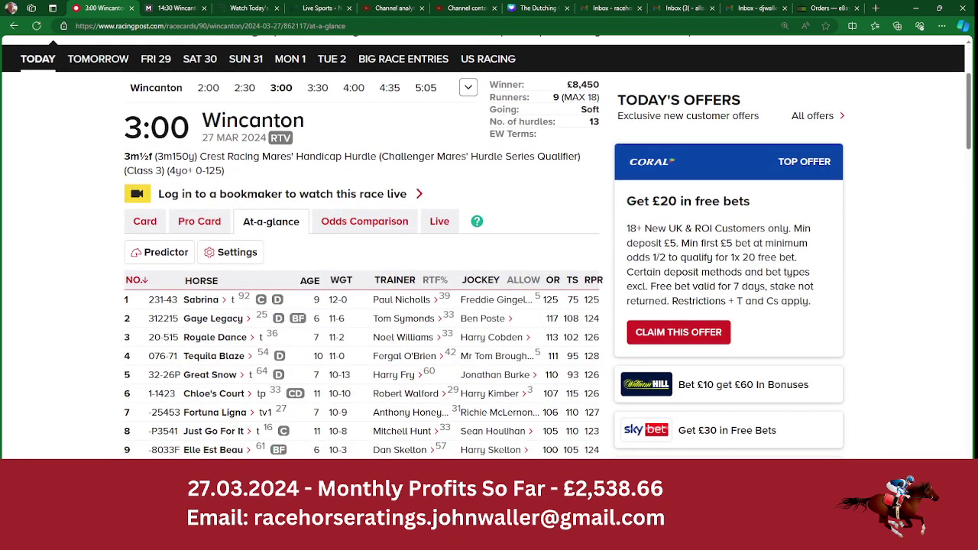
{"action": "left_click", "coordinate": [458, 538]}
{"action": "key", "text": "ctrl+Page_Down"}
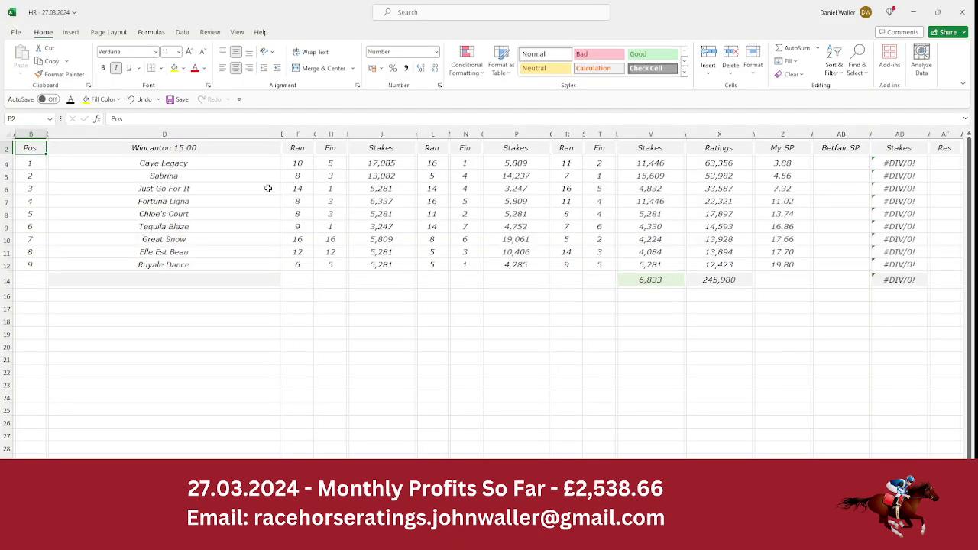
Look up Gaye Legacy's back odds in Matchbook's 15:00 Wincanton market and enter 6 as its Betfair SP in Excel
{"action": "left_click", "coordinate": [844, 162]}
{"action": "left_click", "coordinate": [444, 538]}
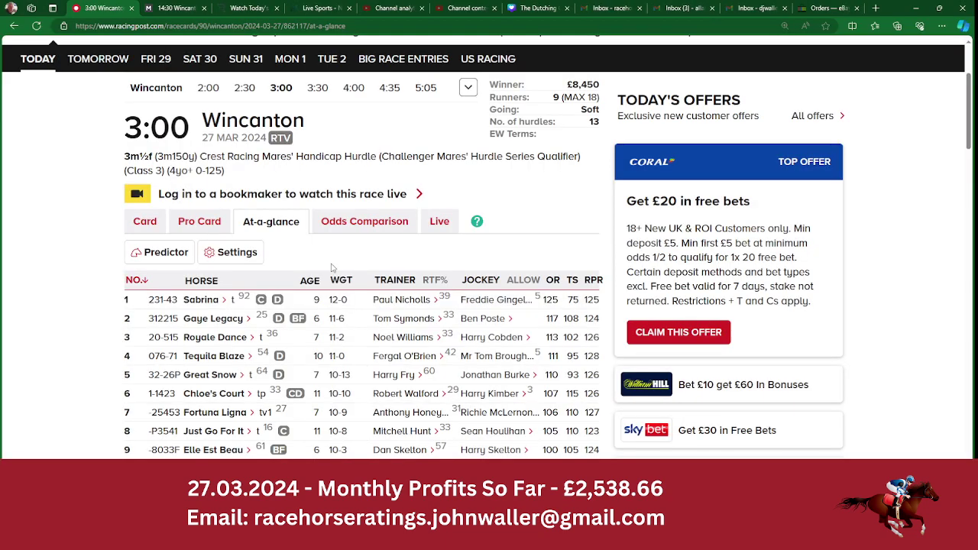
{"action": "left_click", "coordinate": [177, 10]}
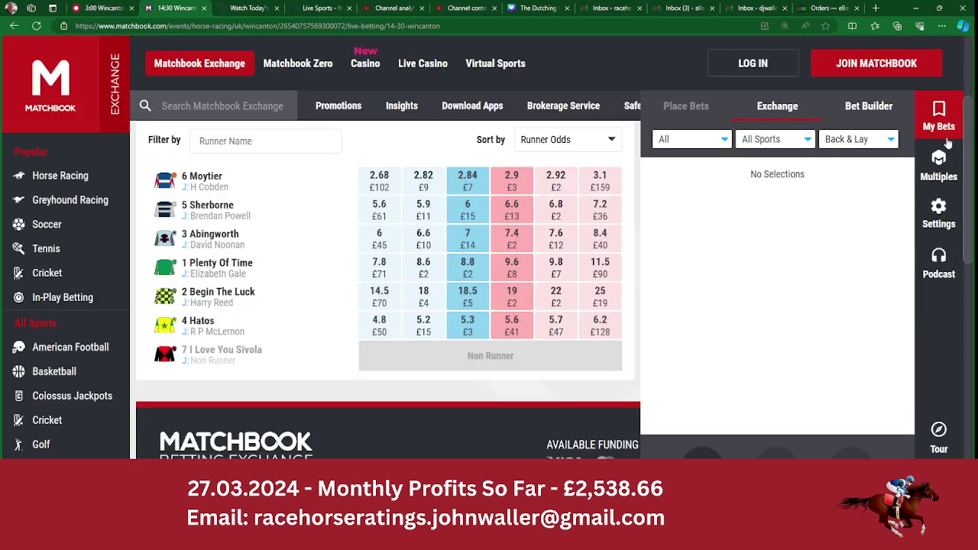
{"action": "scroll", "coordinate": [554, 105], "scroll_direction": "up", "scroll_amount": 3}
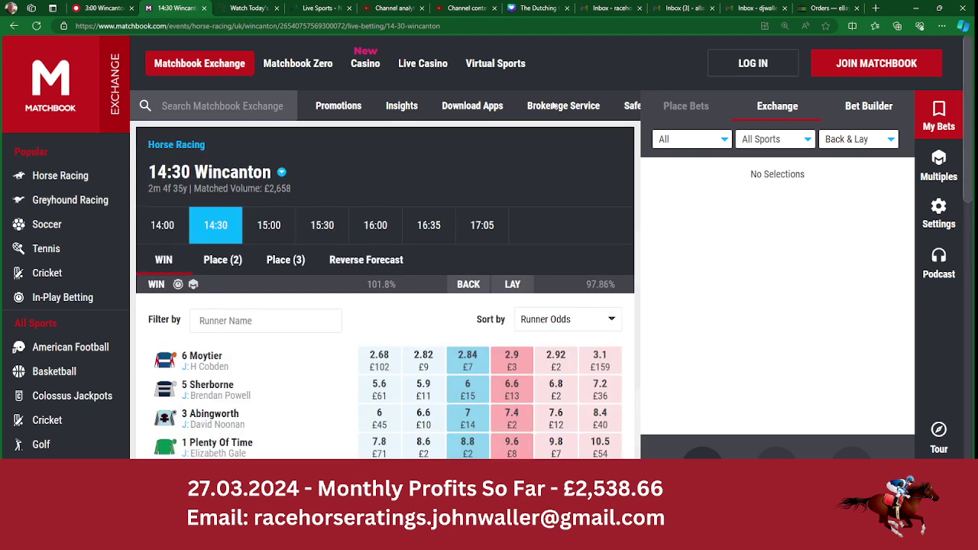
{"action": "left_click", "coordinate": [262, 225]}
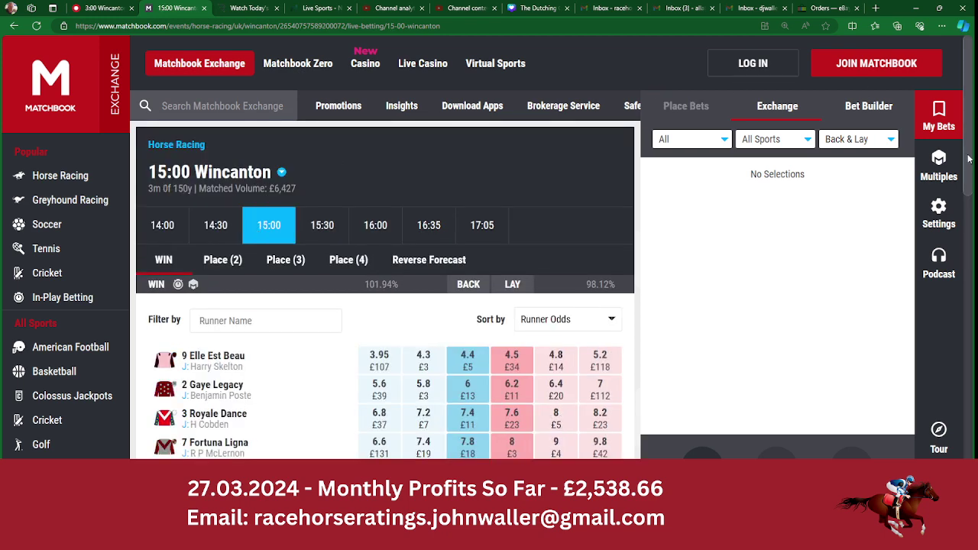
{"action": "scroll", "coordinate": [820, 201], "scroll_direction": "down", "scroll_amount": 2}
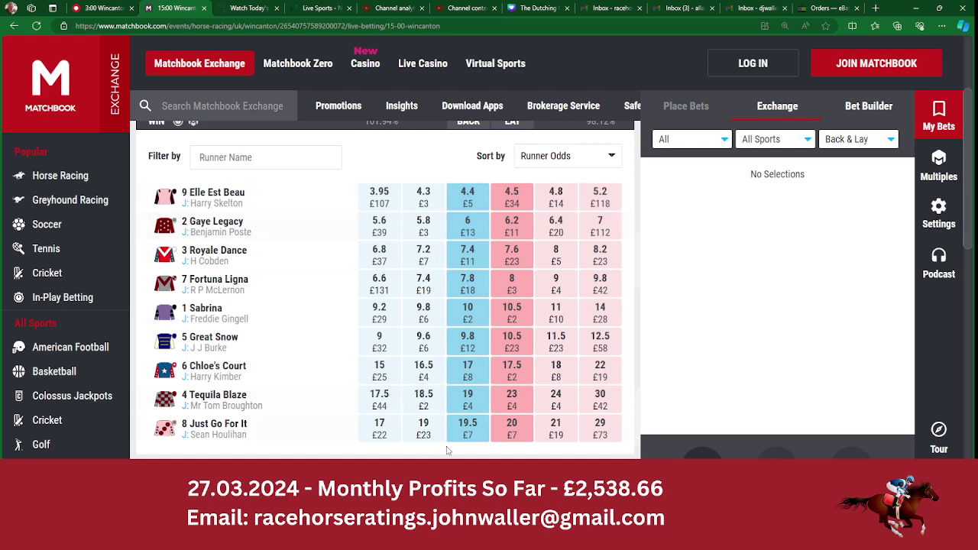
{"action": "key", "text": "alt+Tab"}
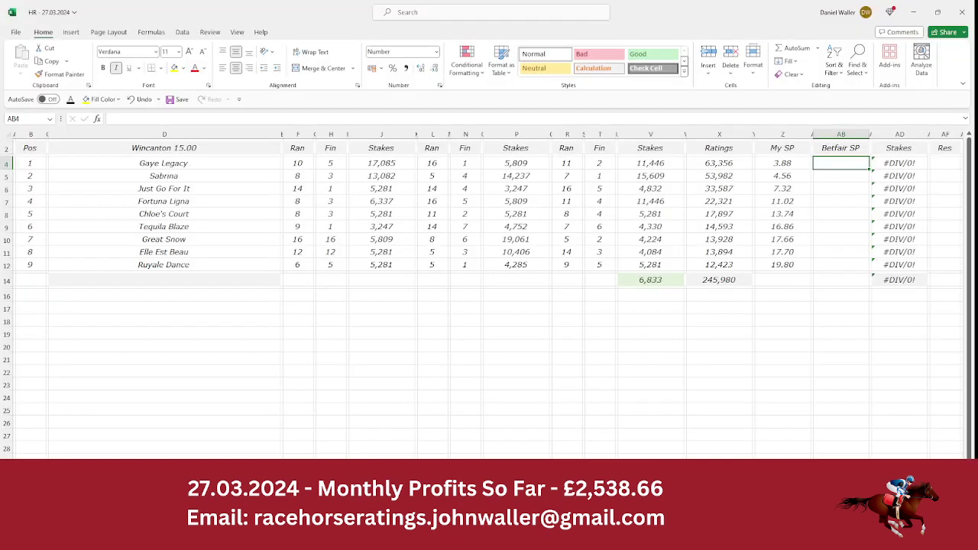
{"action": "type", "text": "6"}
{"action": "key", "text": "Tab"}
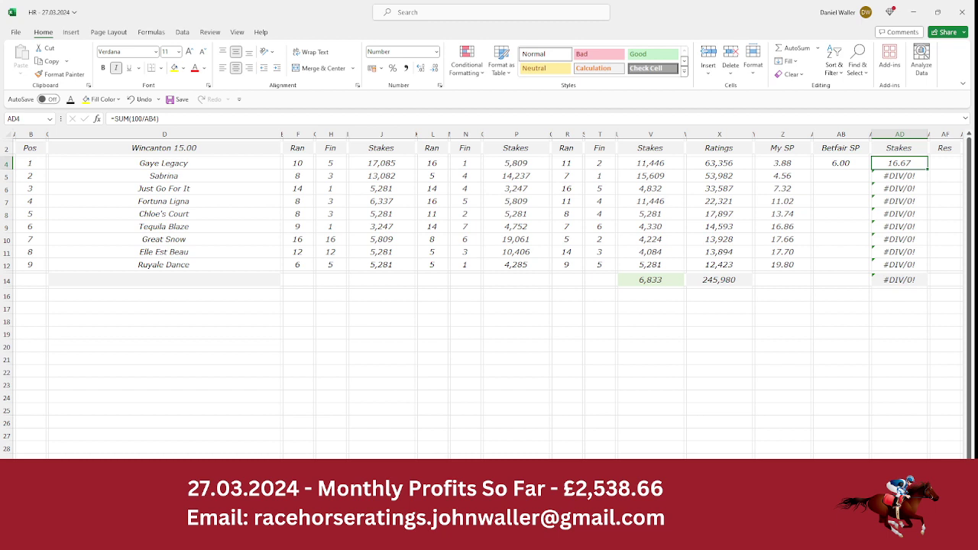
{"action": "key", "text": "Return"}
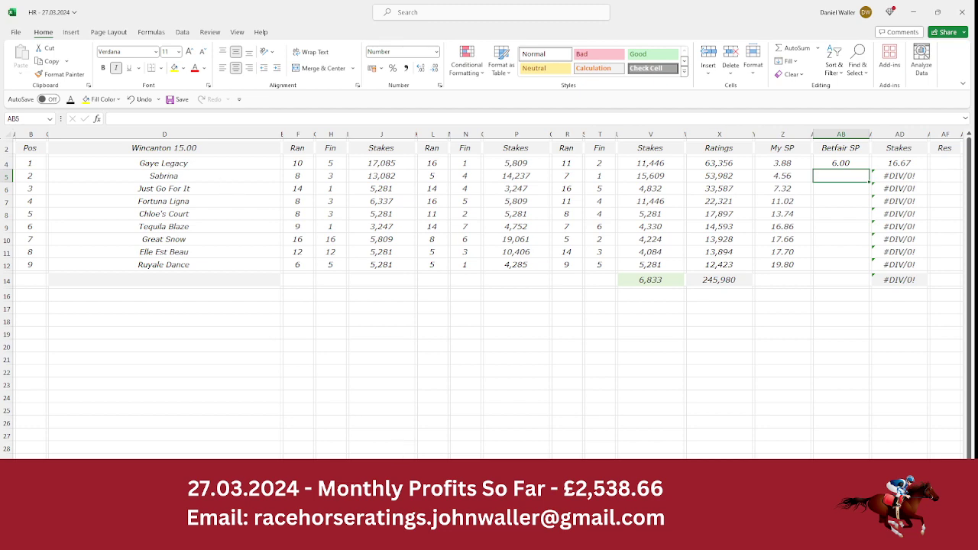
Look up Sabrina's back odds in Matchbook's 15:00 Wincanton market and enter 10 as its Betfair SP in Excel
{"action": "key", "text": "alt+Tab"}
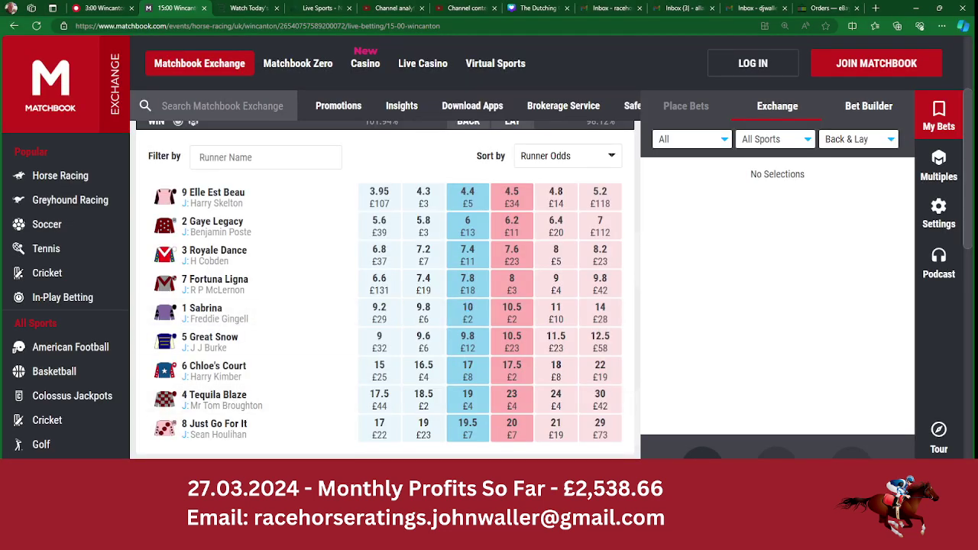
{"action": "key", "text": "alt+Tab"}
{"action": "type", "text": "10"}
{"action": "key", "text": "Tab"}
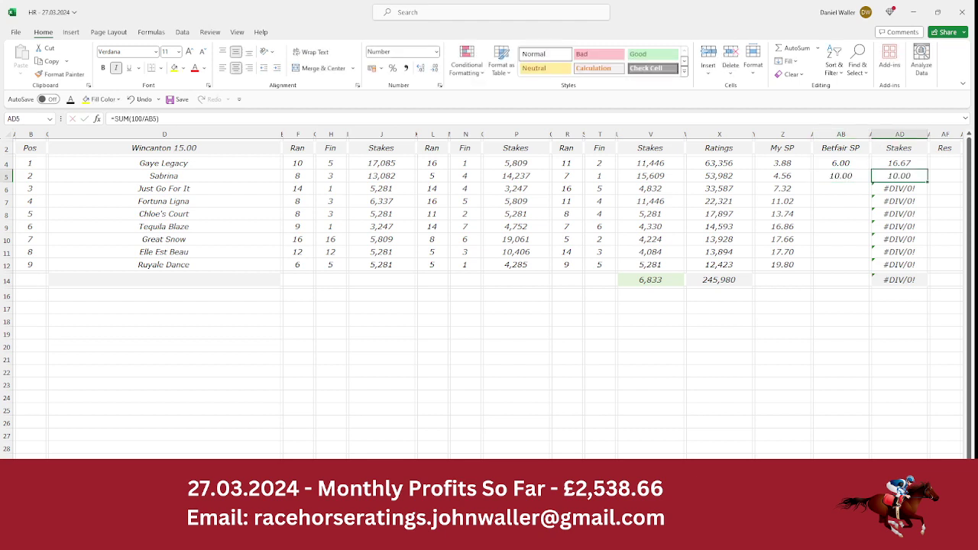
Look up Just Go For It's back odds on Matchbook and enter 19.5 as its Betfair SP in Excel
{"action": "key", "text": "Down"}
{"action": "key", "text": "Left"}
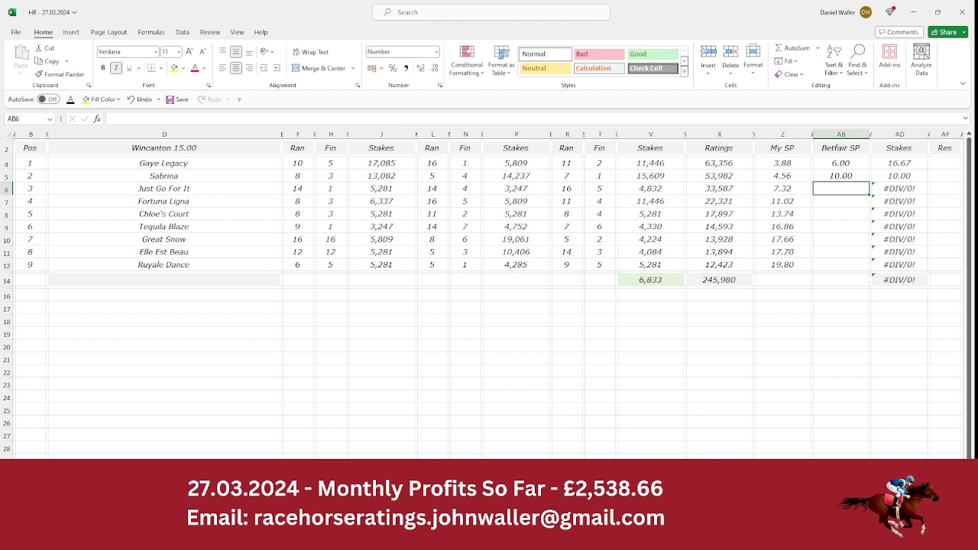
{"action": "key", "text": "alt+Tab"}
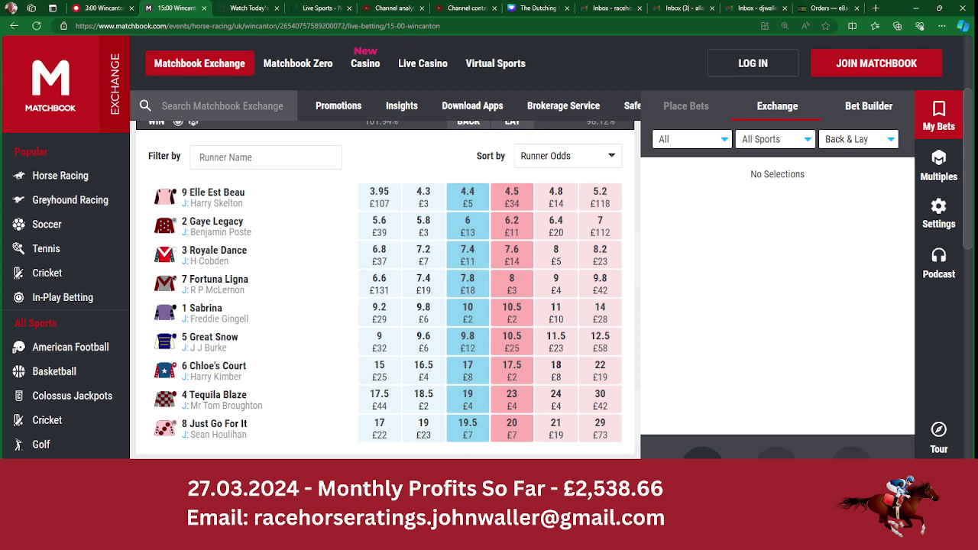
{"action": "key", "text": "alt+Tab"}
{"action": "type", "text": "19.5"}
{"action": "key", "text": "Tab"}
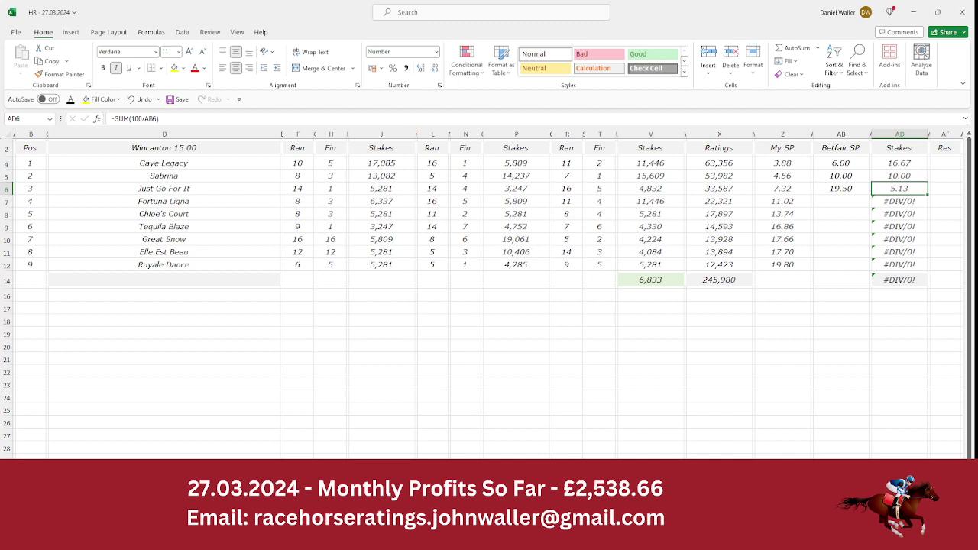
Look up Fortuna Ligna's back odds on Matchbook and enter 7.8 as its Betfair SP in Excel
{"action": "key", "text": "Down"}
{"action": "key", "text": "Left"}
{"action": "key", "text": "Left"}
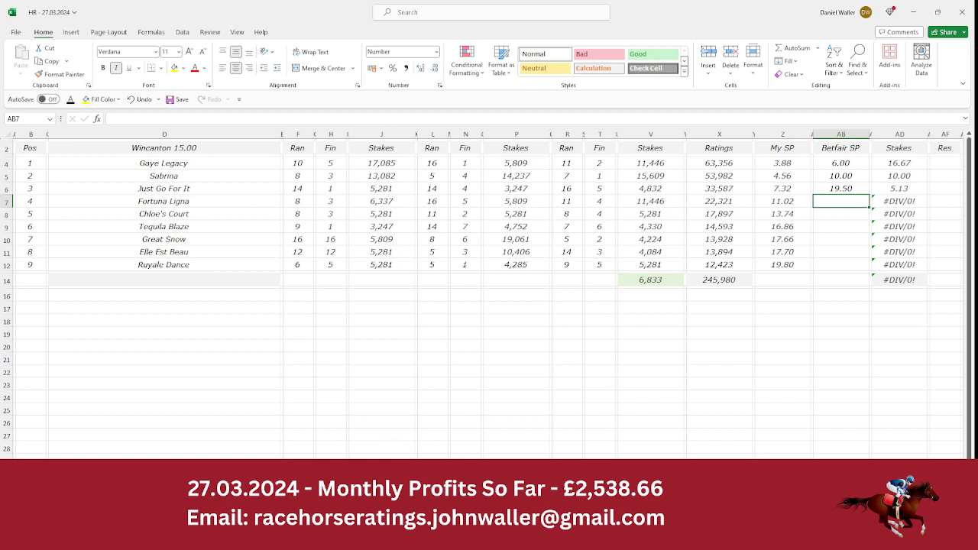
{"action": "key", "text": "alt+Tab"}
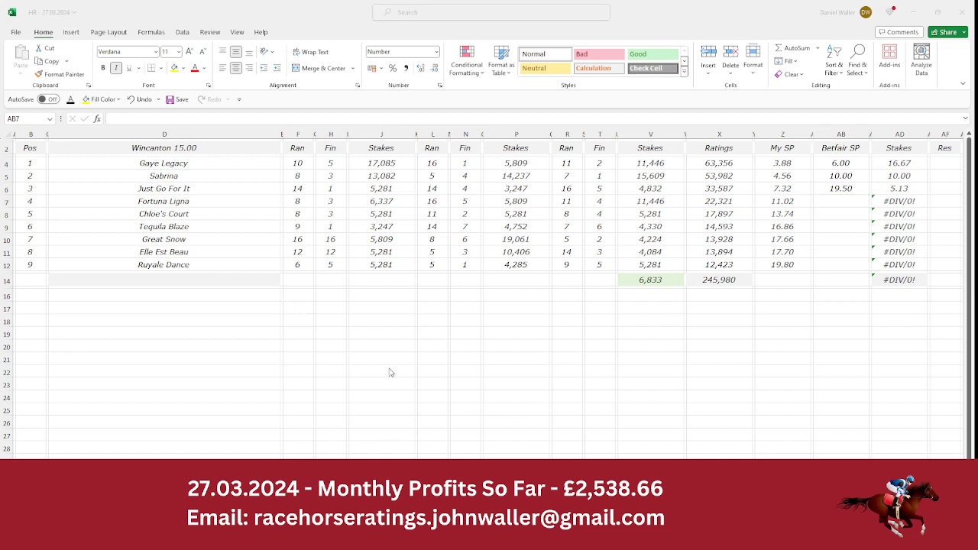
{"action": "right_click", "coordinate": [386, 538]}
{"action": "left_click", "coordinate": [227, 153]}
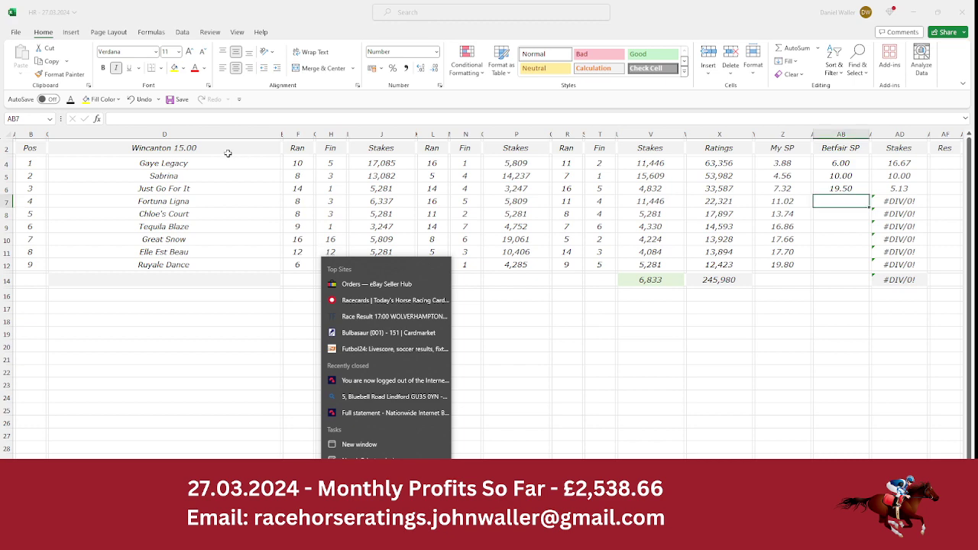
{"action": "left_click", "coordinate": [228, 152]}
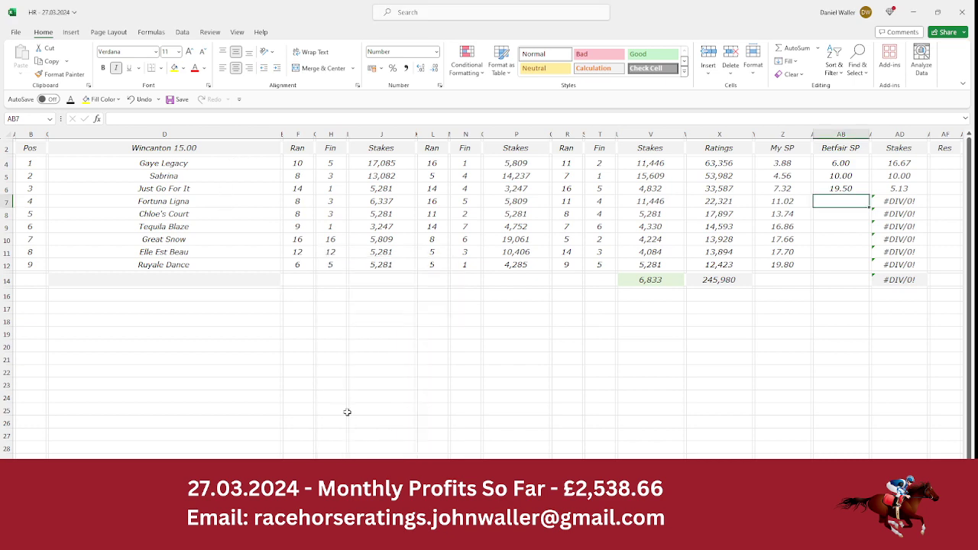
{"action": "left_click", "coordinate": [386, 538]}
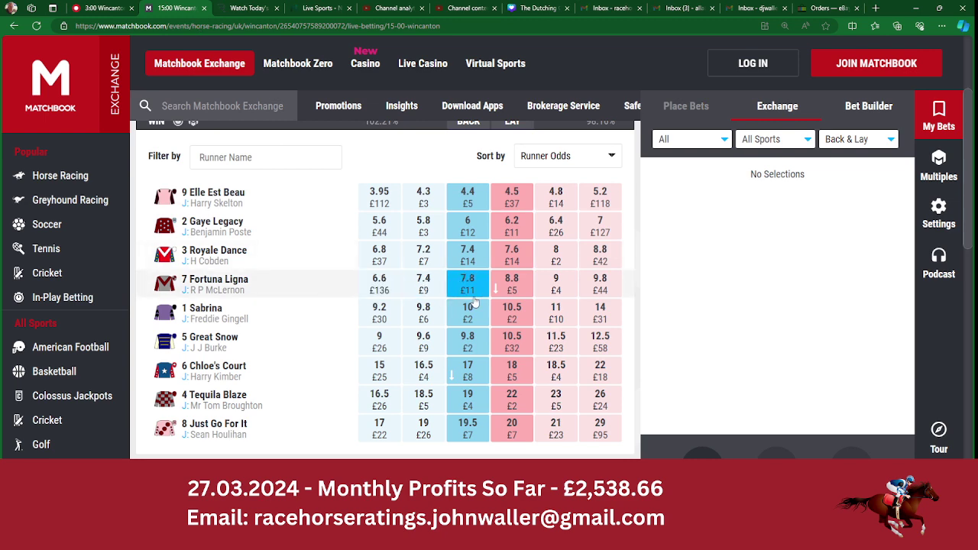
{"action": "key", "text": "alt+Tab"}
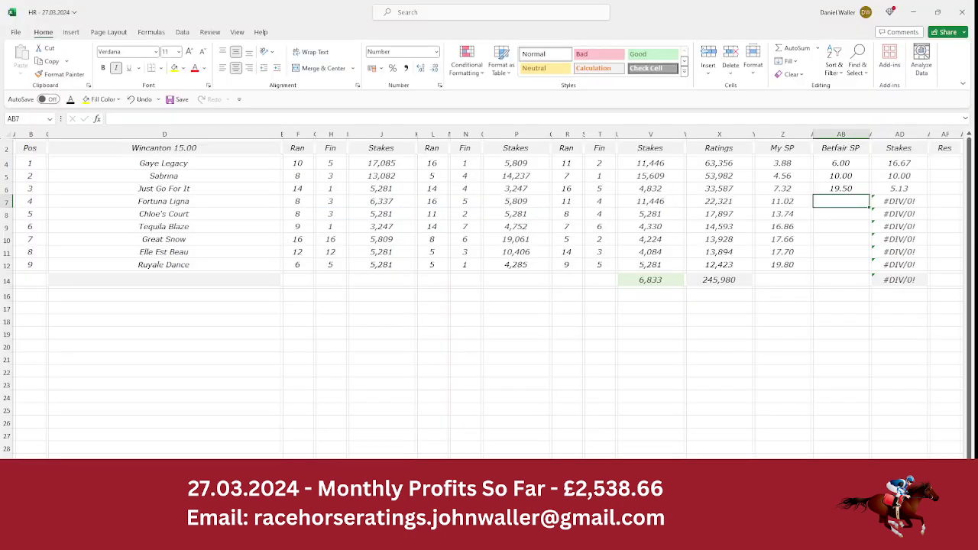
{"action": "type", "text": "7.8"}
{"action": "key", "text": "Return"}
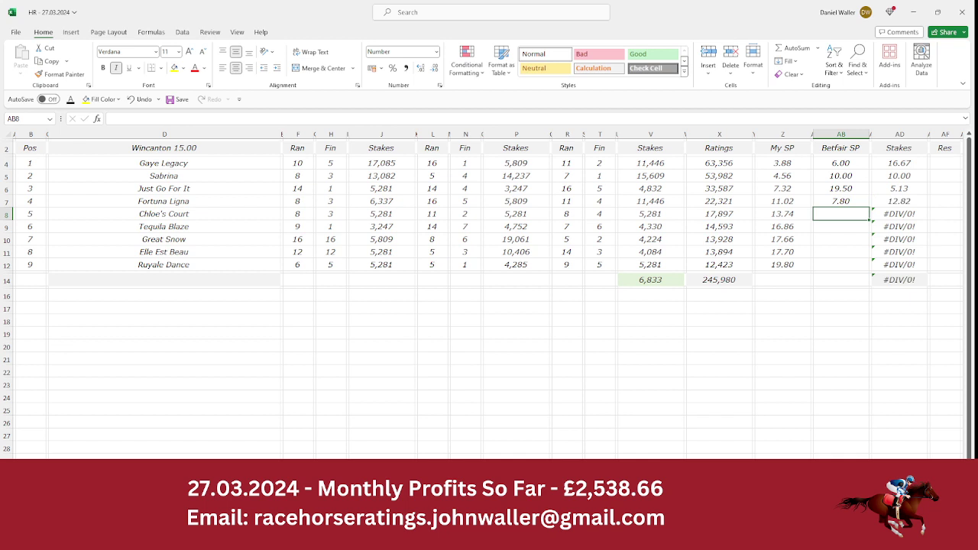
Select the stakes of the top four horses, Gaye Legacy to Fortuna Ligna, to check their total
{"action": "left_click", "coordinate": [894, 163]}
{"action": "right_click", "coordinate": [893, 164]}
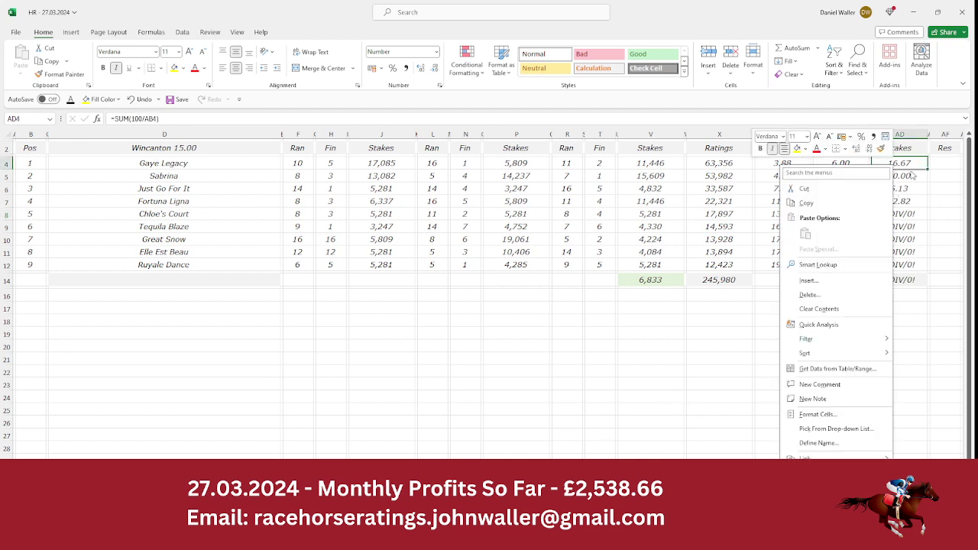
{"action": "key", "text": "Escape"}
{"action": "left_click_drag", "start_coordinate": [910, 164], "coordinate": [910, 190]}
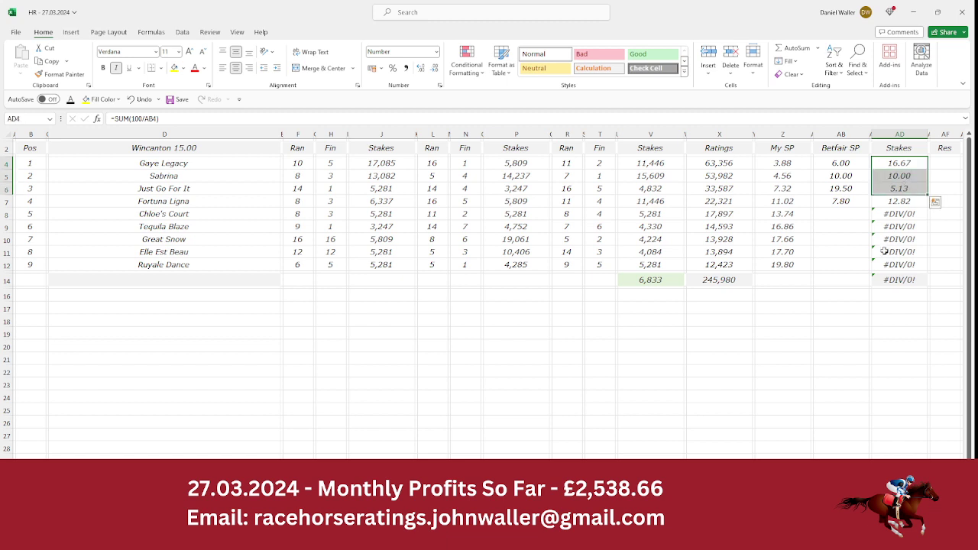
{"action": "left_click", "coordinate": [900, 203]}
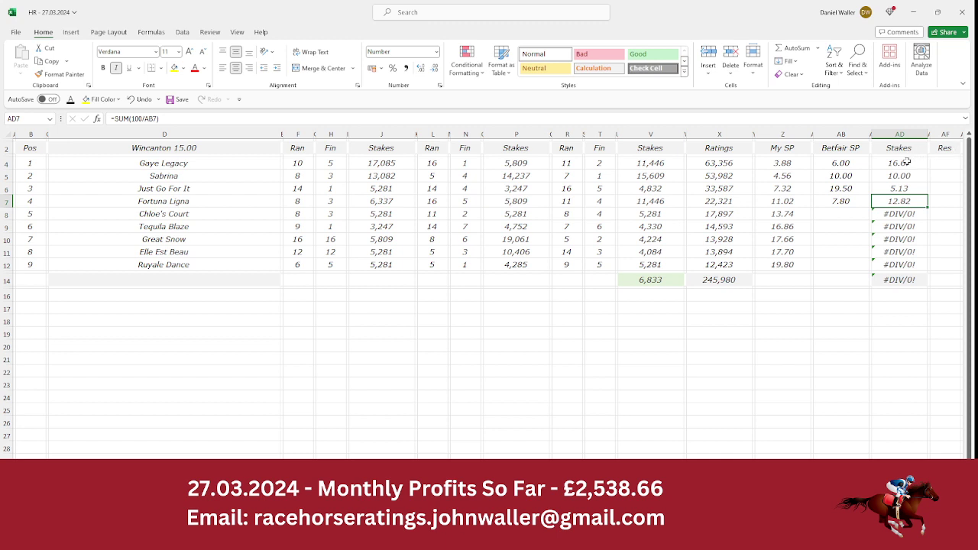
{"action": "left_click_drag", "start_coordinate": [905, 163], "coordinate": [902, 201]}
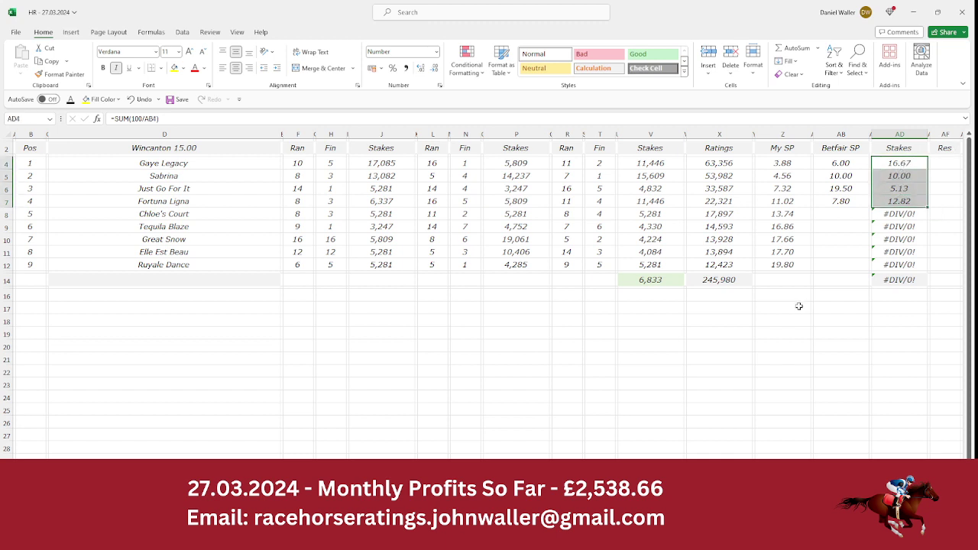
Replace the stake formula for Chloe's Court with a fixed stake of 5.38
{"action": "left_click", "coordinate": [891, 215]}
{"action": "type", "text": "5"}
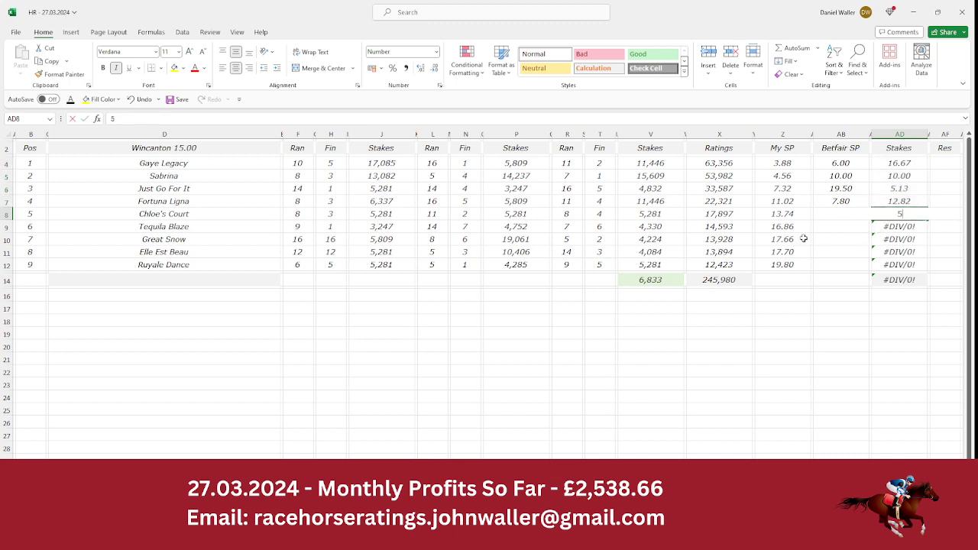
{"action": "type", "text": ".38"}
{"action": "key", "text": "Left"}
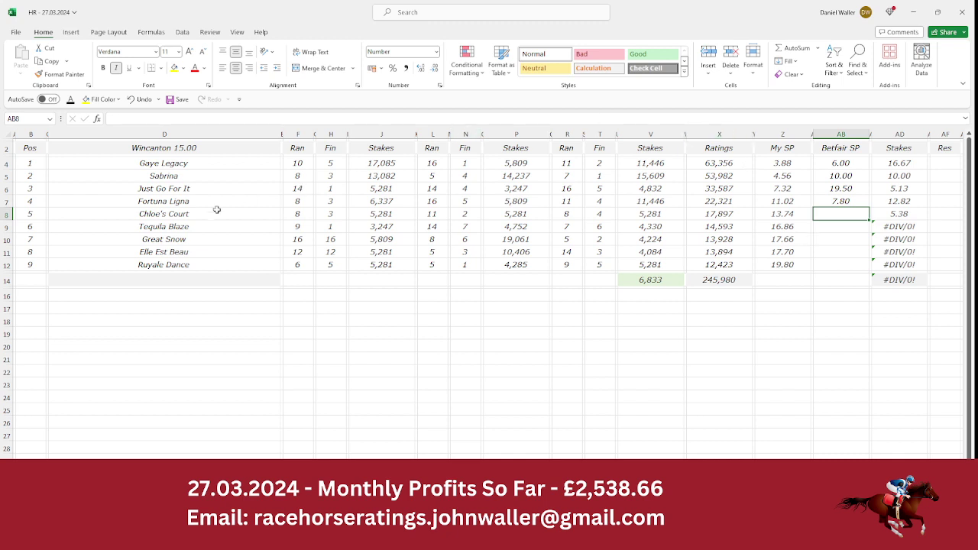
Look up Chloe's Court's back odds on Matchbook and enter 17 as its Betfair SP in Excel
{"action": "key", "text": "alt+Tab"}
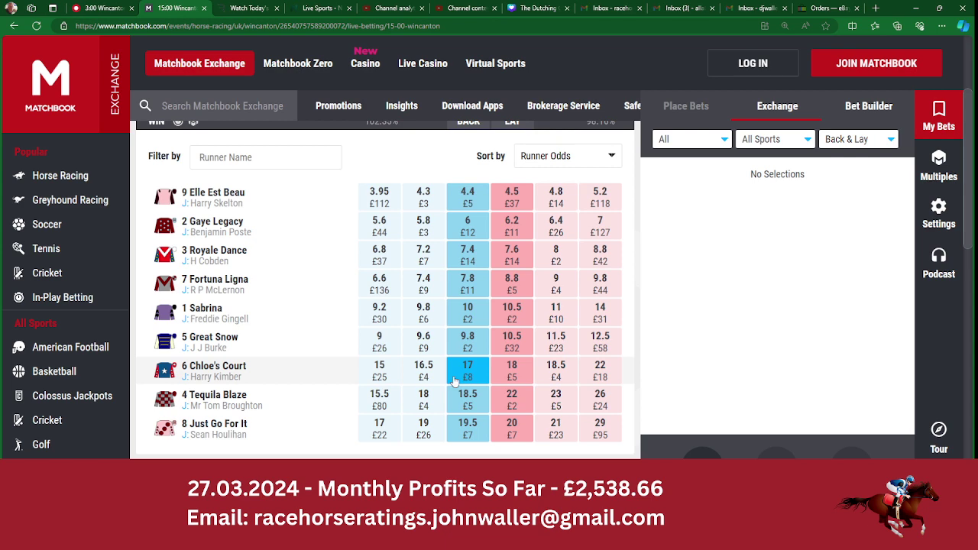
{"action": "key", "text": "alt+Tab"}
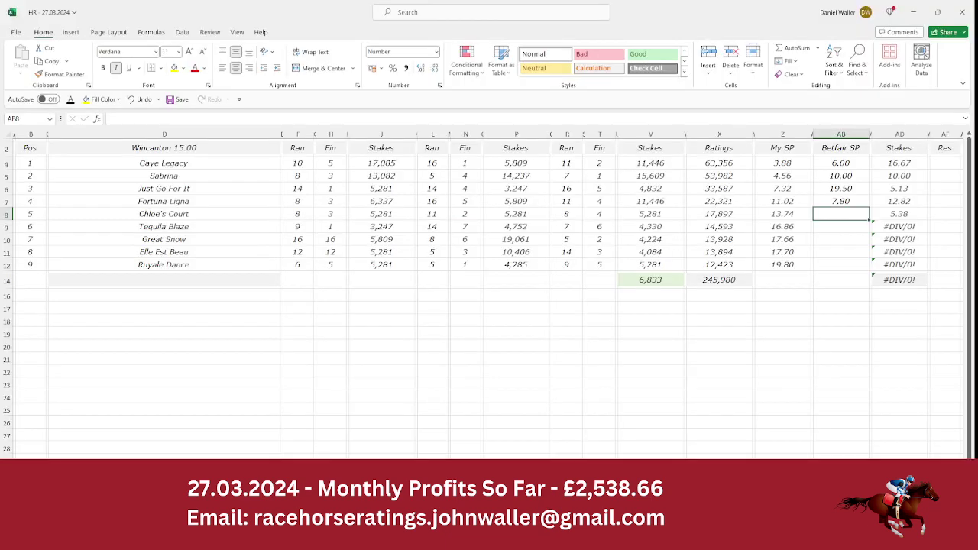
{"action": "type", "text": "1"}
{"action": "key", "text": "Right"}
{"action": "key", "text": "Right"}
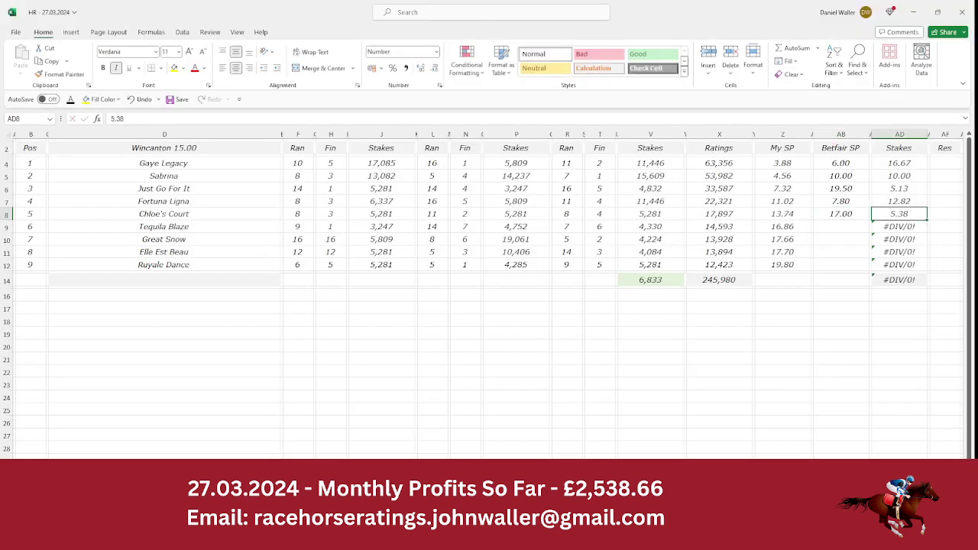
Clear the stake formulas of the four lowest-rated horses, Tequila Blaze to Ruyale Dance
{"action": "key", "text": "Down"}
{"action": "key", "text": "BackSpace"}
{"action": "key", "text": "Down"}
{"action": "key", "text": "BackSpace"}
{"action": "key", "text": "Down"}
{"action": "key", "text": "BackSpace"}
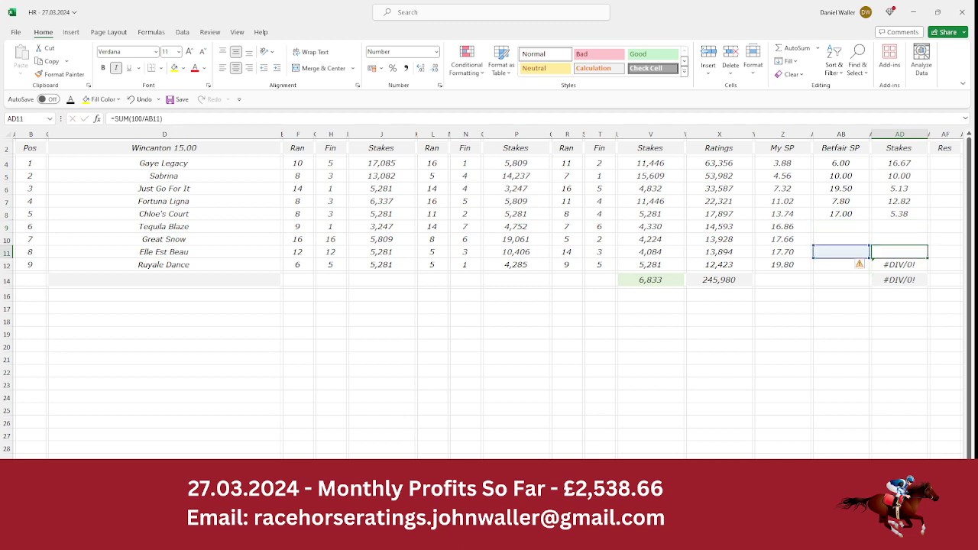
{"action": "key", "text": "Down"}
{"action": "key", "text": "BackSpace"}
{"action": "key", "text": "Up"}
{"action": "key", "text": "Up"}
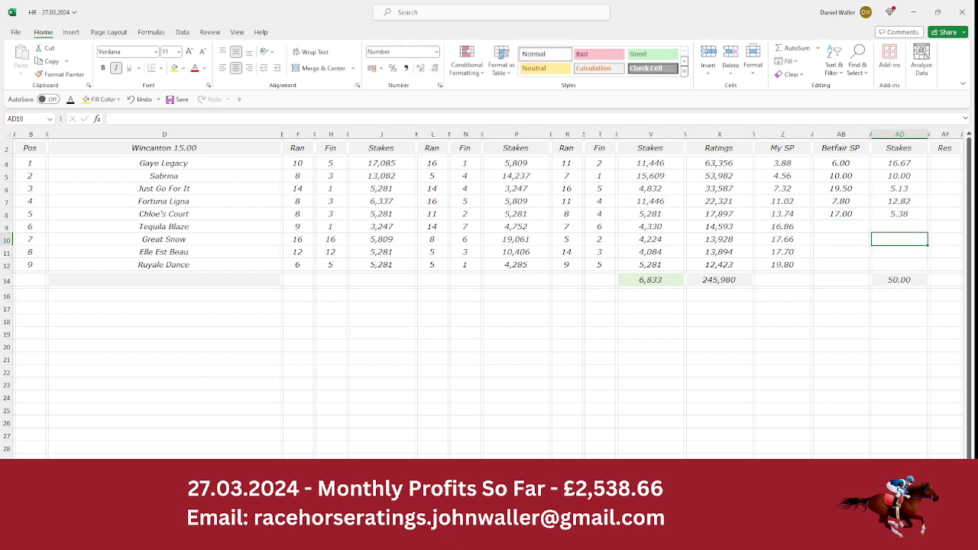
Multiply Chloe's Court's 5.38 stake by its odds of 17 in Calculator to work out the return, and go back to Excel
{"action": "key", "text": "alt+Tab"}
{"action": "right_click", "coordinate": [435, 539]}
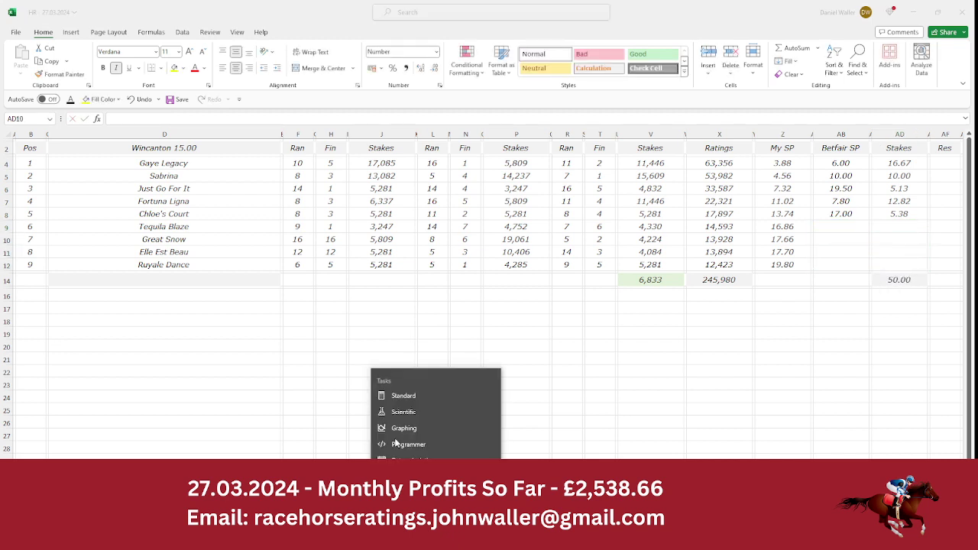
{"action": "left_click", "coordinate": [435, 539]}
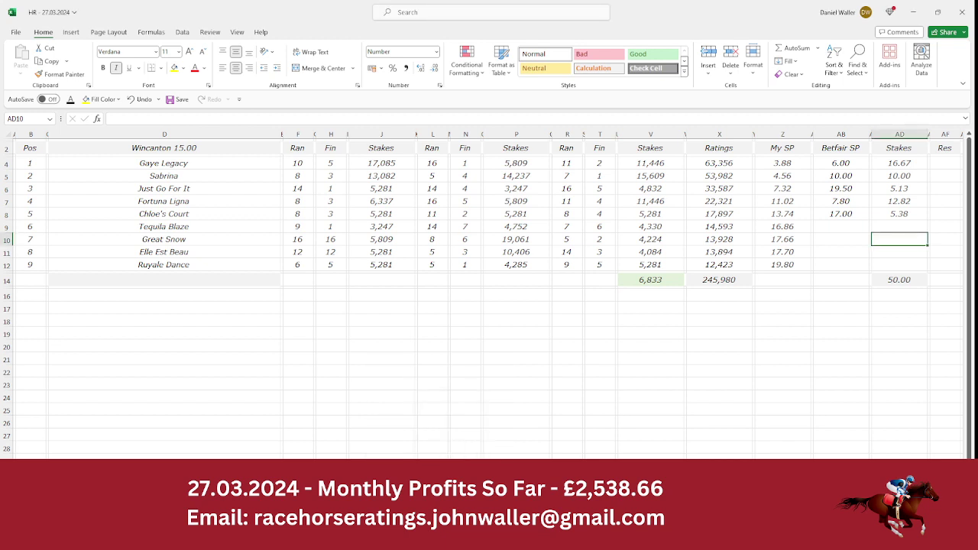
{"action": "left_click", "coordinate": [510, 390]}
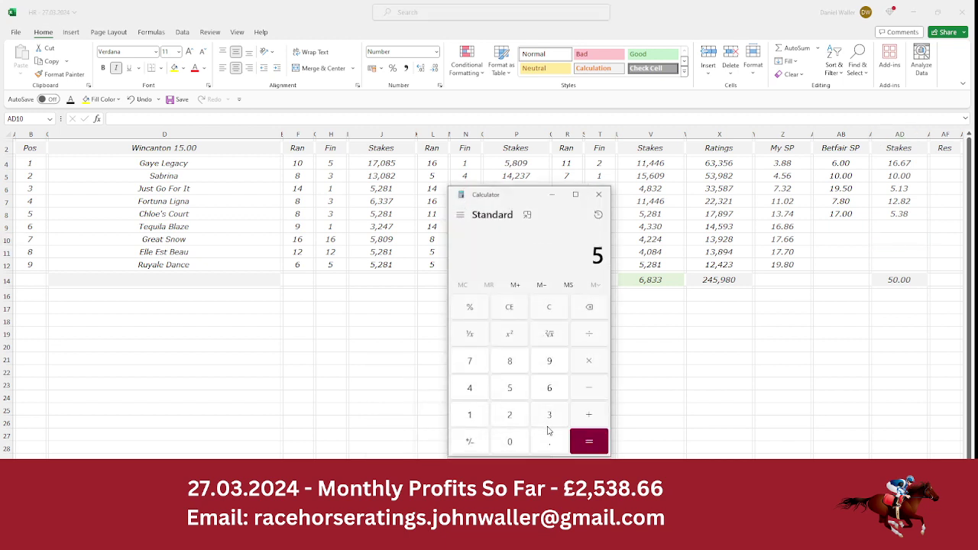
{"action": "left_click", "coordinate": [551, 439]}
{"action": "left_click", "coordinate": [551, 418]}
{"action": "left_click", "coordinate": [523, 367]}
{"action": "left_click", "coordinate": [589, 363]}
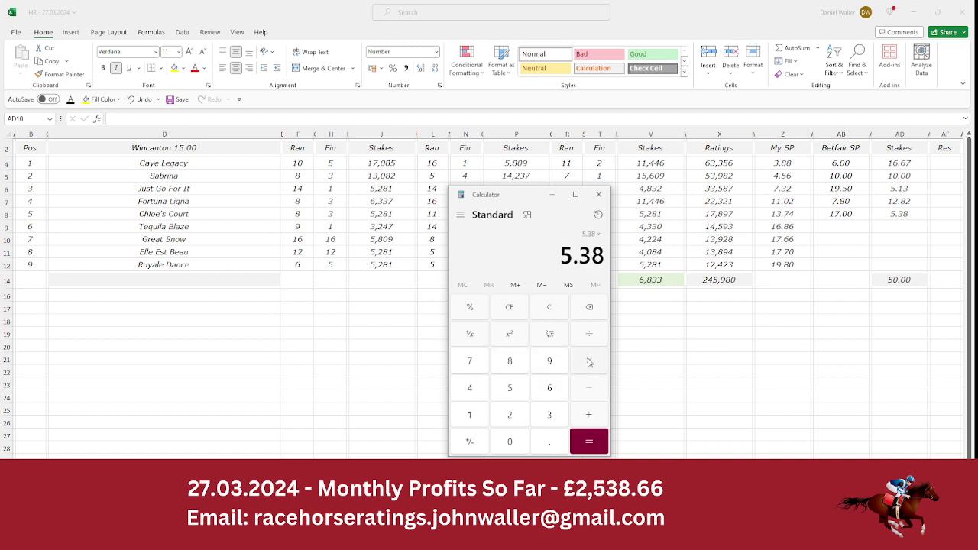
{"action": "left_click", "coordinate": [484, 411]}
{"action": "left_click", "coordinate": [480, 371]}
{"action": "left_click", "coordinate": [589, 448]}
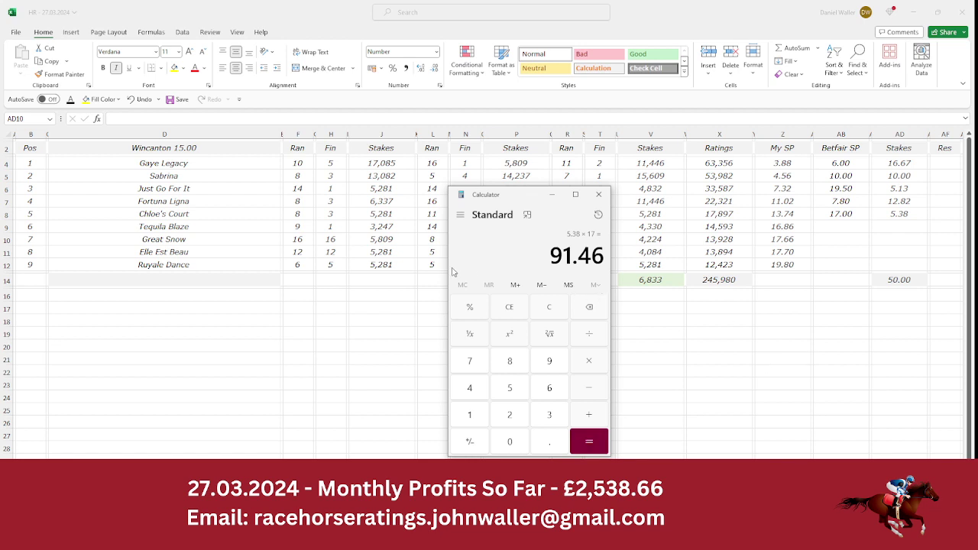
{"action": "left_click", "coordinate": [212, 215]}
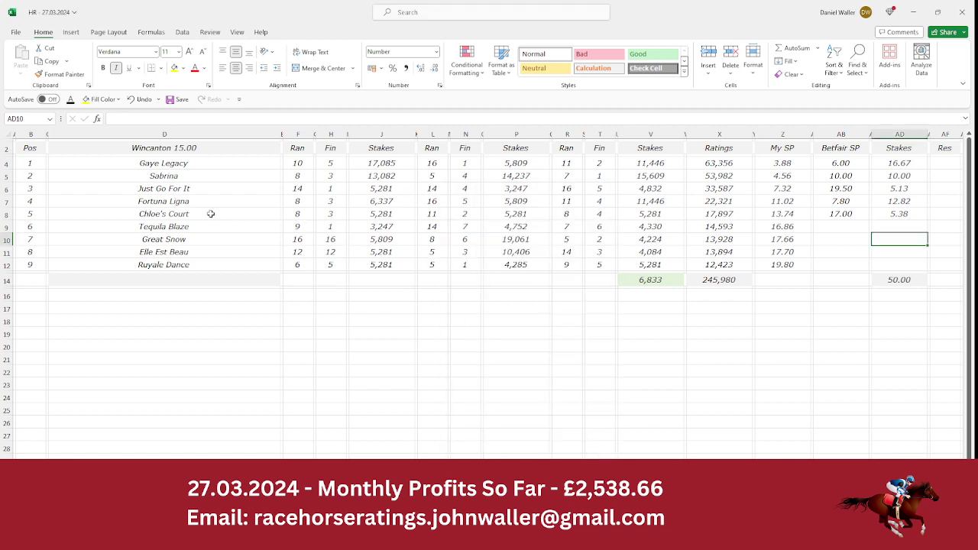
Review the five staked horses from Gaye Legacy to Chloe's Court and check the calculated return again in Calculator
{"action": "left_click", "coordinate": [211, 214]}
{"action": "left_click", "coordinate": [205, 165]}
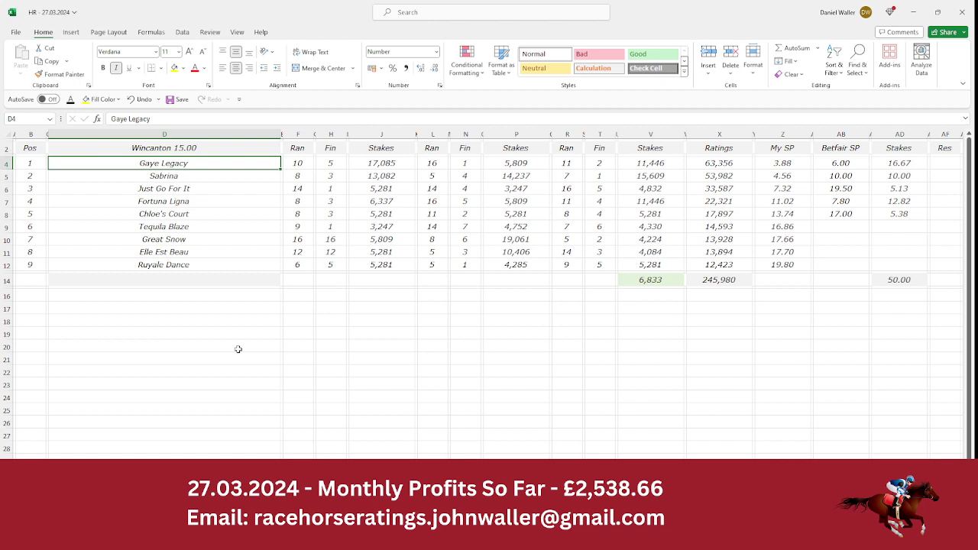
{"action": "key", "text": "Down"}
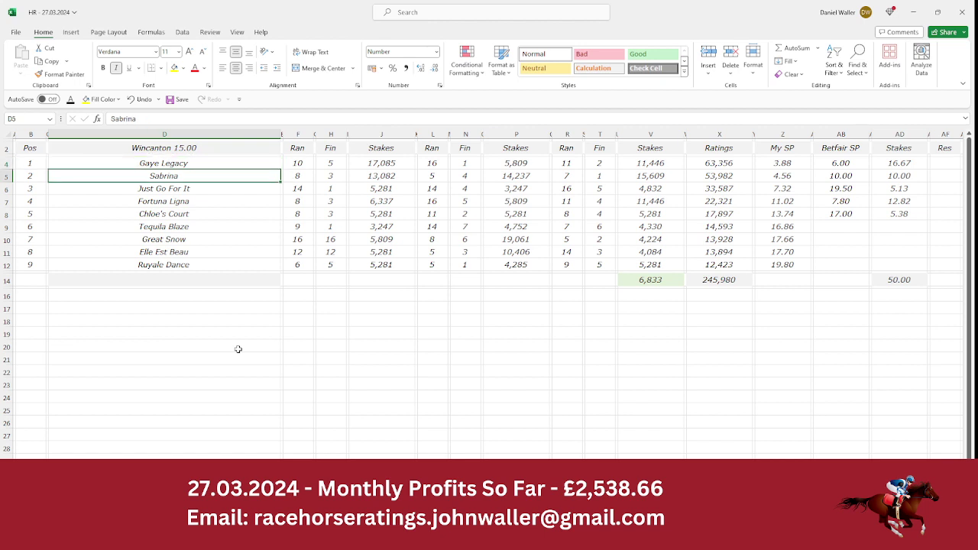
{"action": "key", "text": "Down"}
{"action": "key", "text": "Down"}
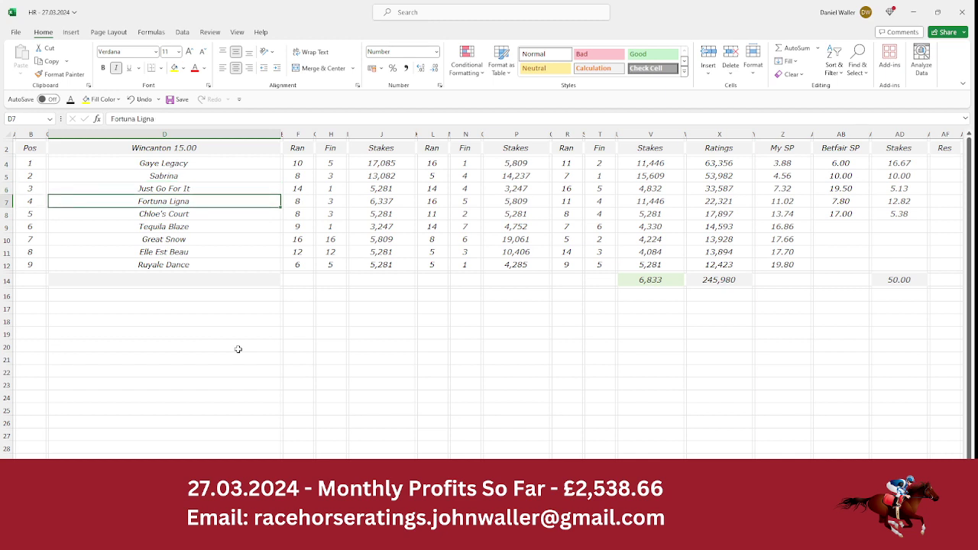
{"action": "key", "text": "Down"}
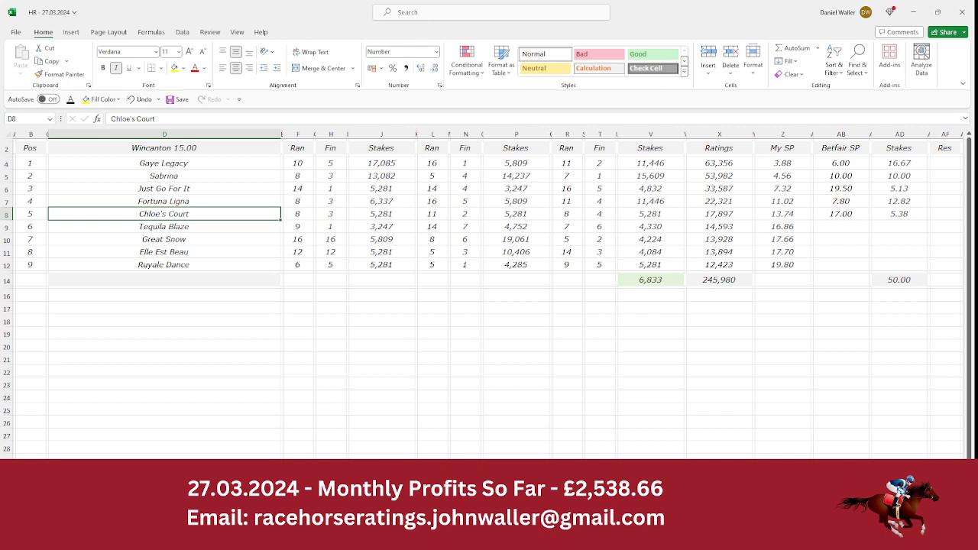
{"action": "key", "text": "alt+Tab"}
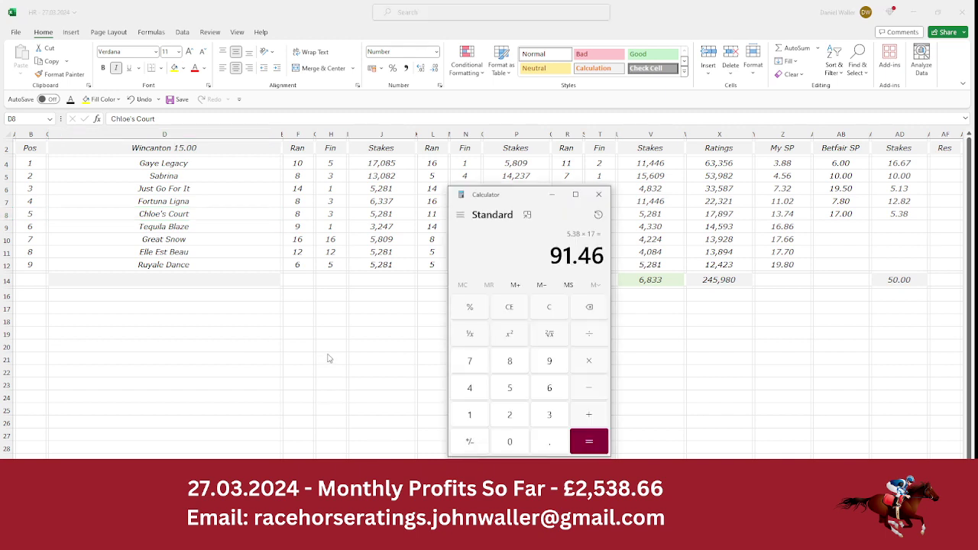
{"action": "key", "text": "alt+Tab"}
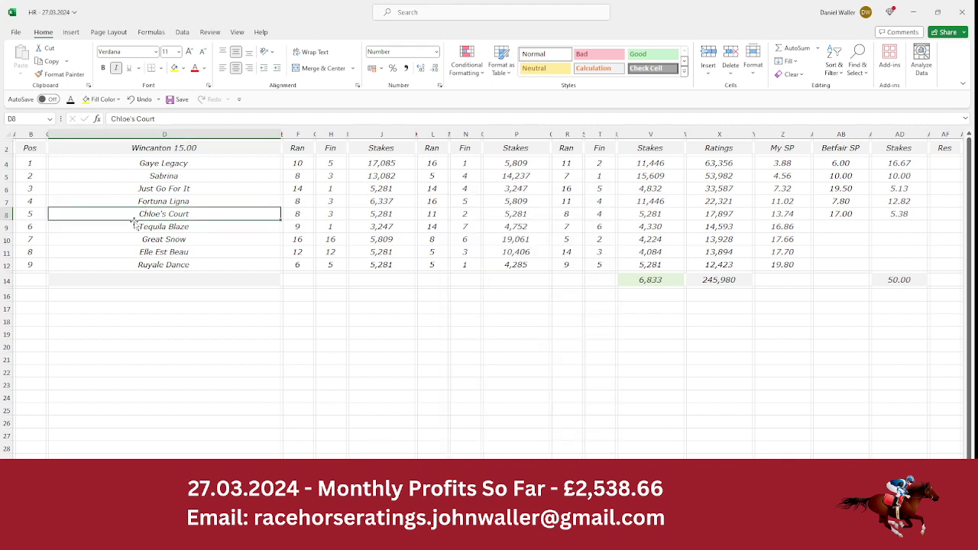
Save the workbook with the Pos header cell of the Wincanton 15.00 sheet selected
{"action": "left_click", "coordinate": [38, 149]}
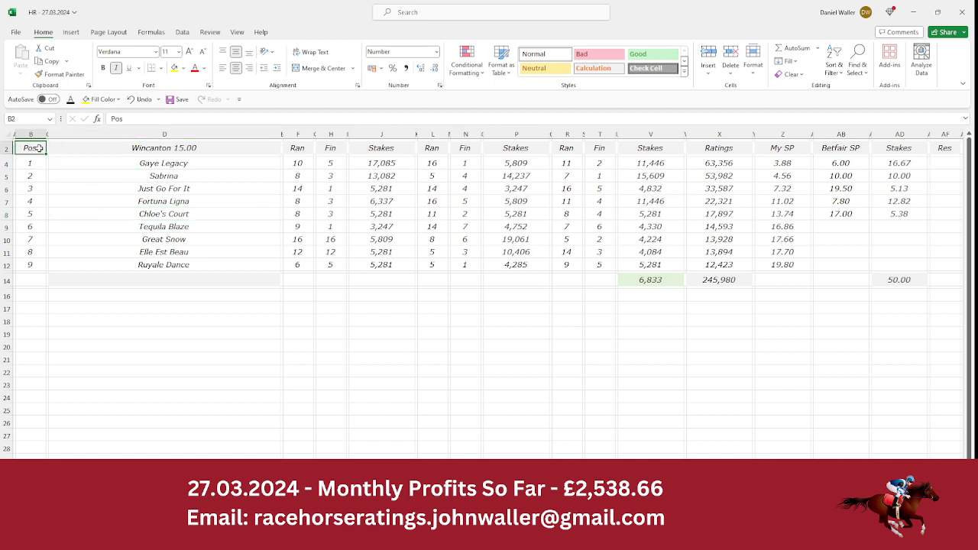
{"action": "left_click", "coordinate": [171, 99]}
Move the Racing Post racecard into its own maximised browser window and check the 3:30 Wincanton runners for non-runners
{"action": "key", "text": "alt+Tab"}
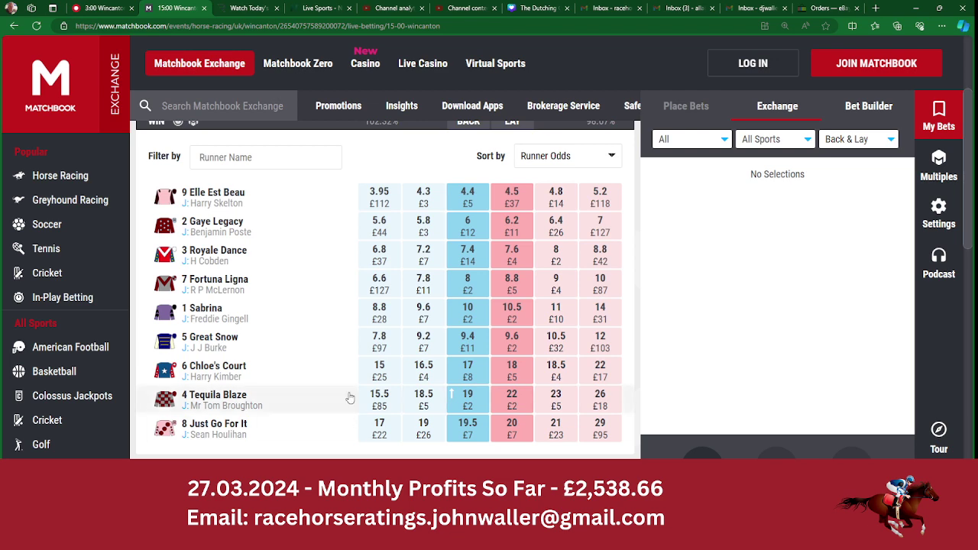
{"action": "left_click", "coordinate": [104, 7]}
{"action": "left_click_drag", "start_coordinate": [104, 4], "coordinate": [258, 162]}
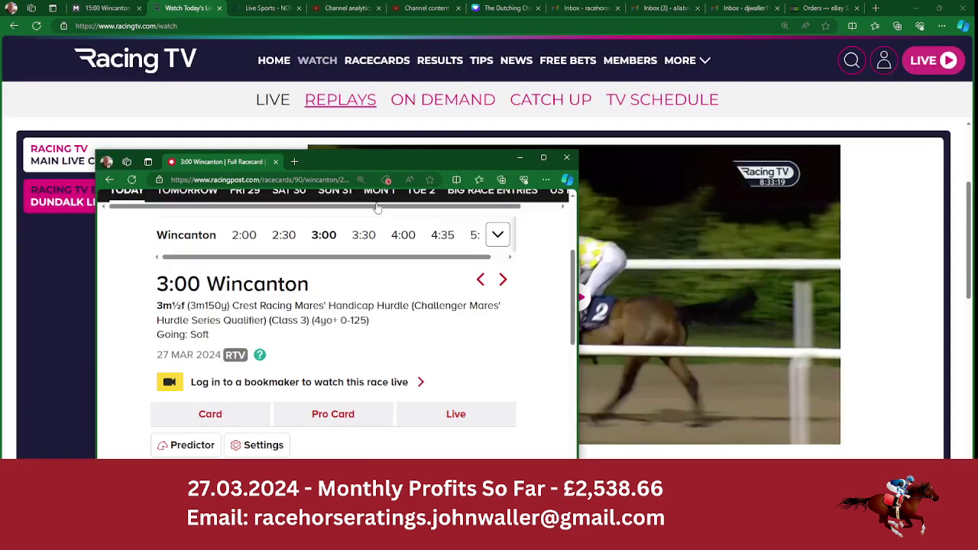
{"action": "left_click", "coordinate": [543, 158]}
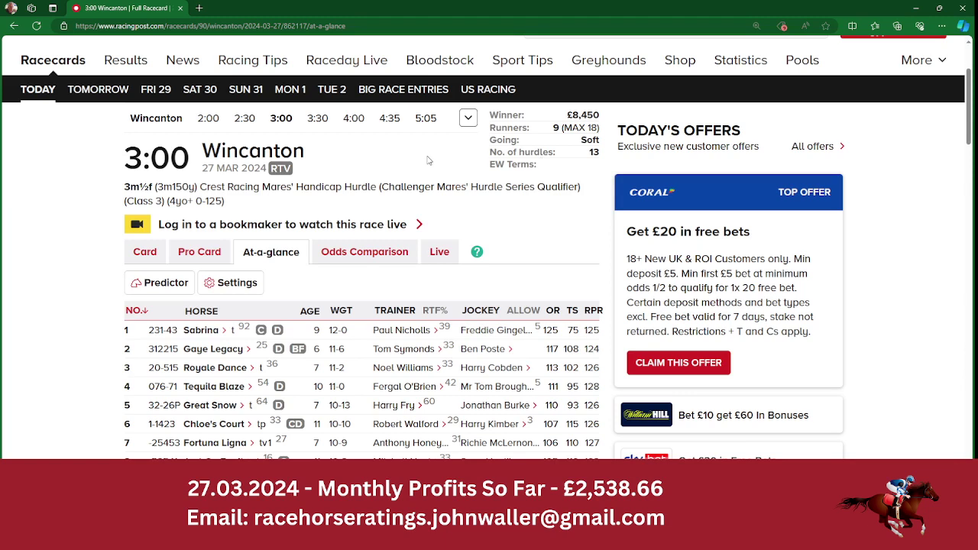
{"action": "left_click", "coordinate": [318, 120]}
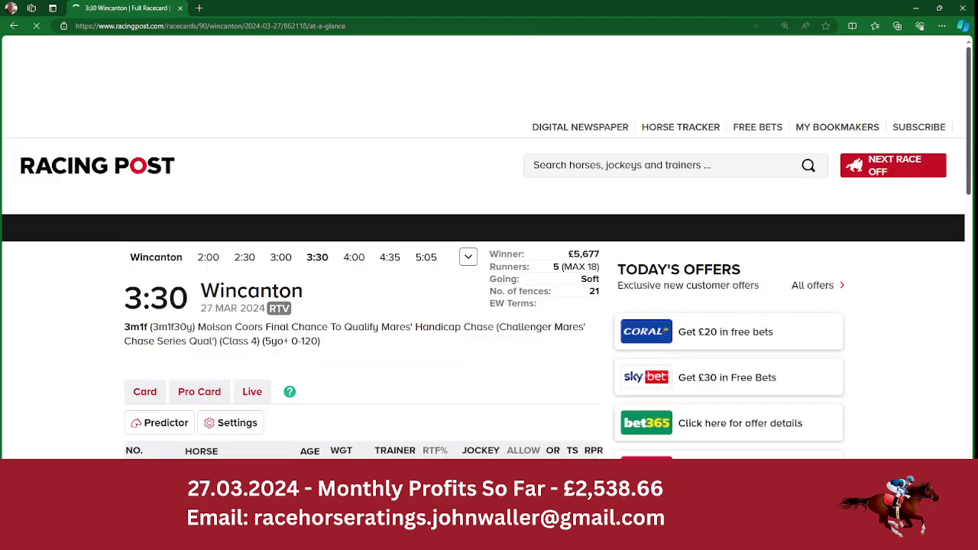
{"action": "left_click_drag", "start_coordinate": [970, 120], "coordinate": [970, 147]}
{"action": "scroll", "coordinate": [970, 147], "scroll_direction": "down", "scroll_amount": 1}
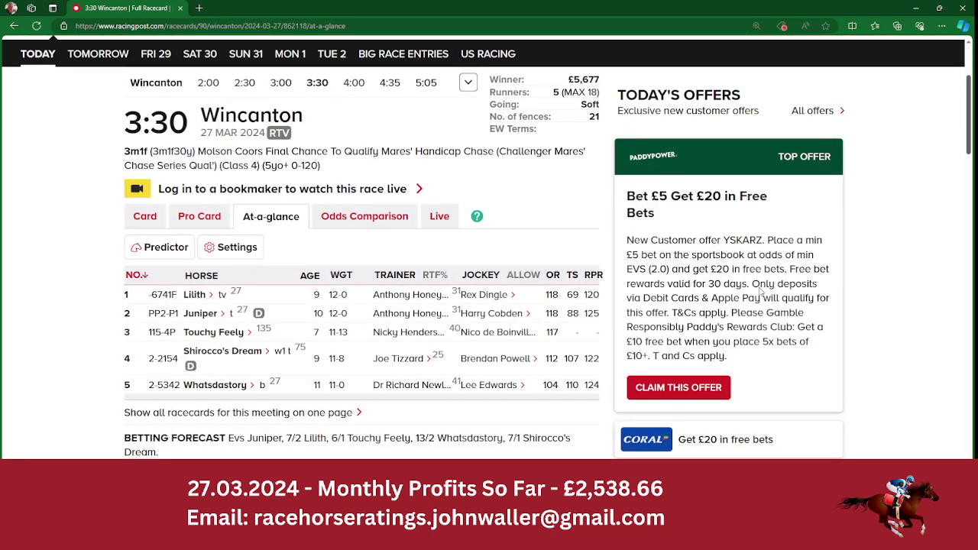
Open the Wincanton 15.30 sheet in Excel, look up Juniper's back odds on Matchbook and enter 1.92 as its Betfair SP
{"action": "key", "text": "alt+Tab"}
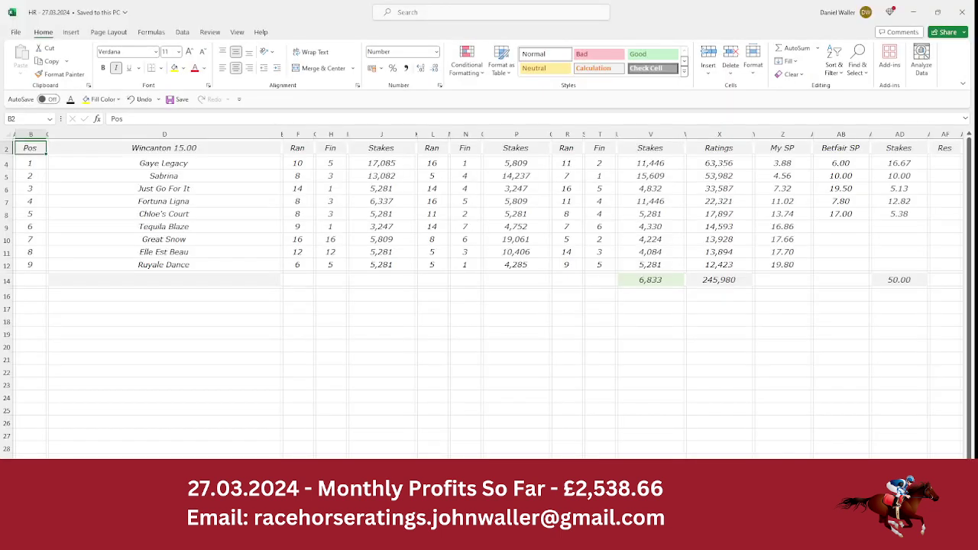
{"action": "left_click", "coordinate": [194, 509]}
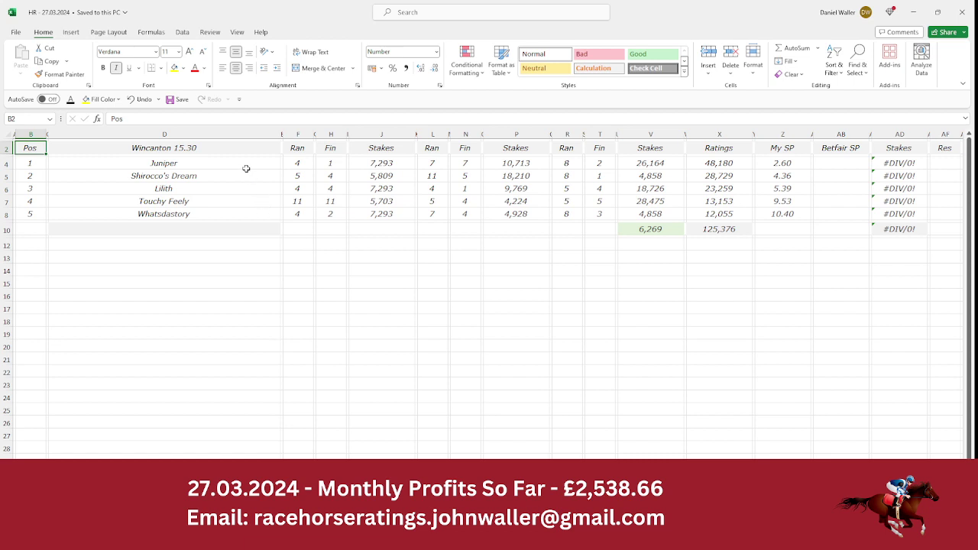
{"action": "left_click", "coordinate": [830, 163]}
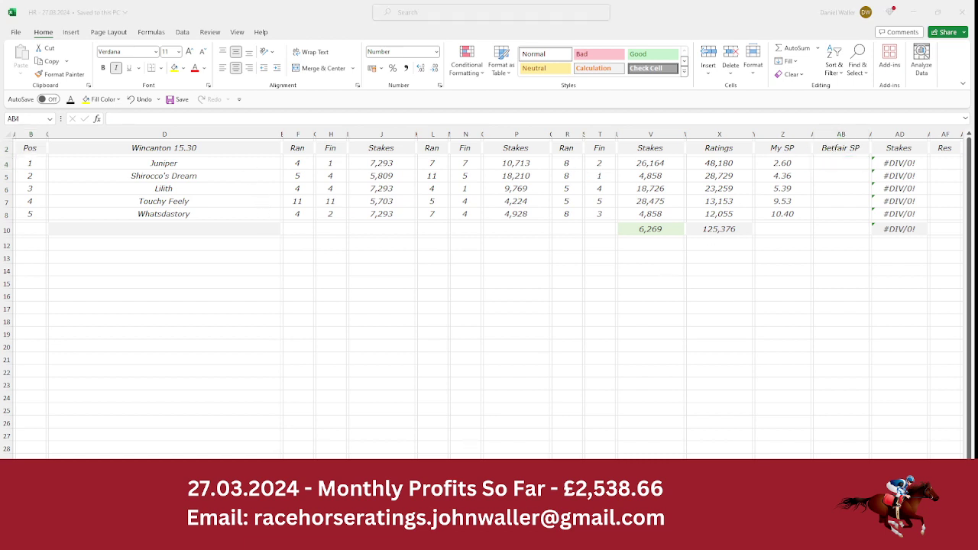
{"action": "key", "text": "alt+Tab"}
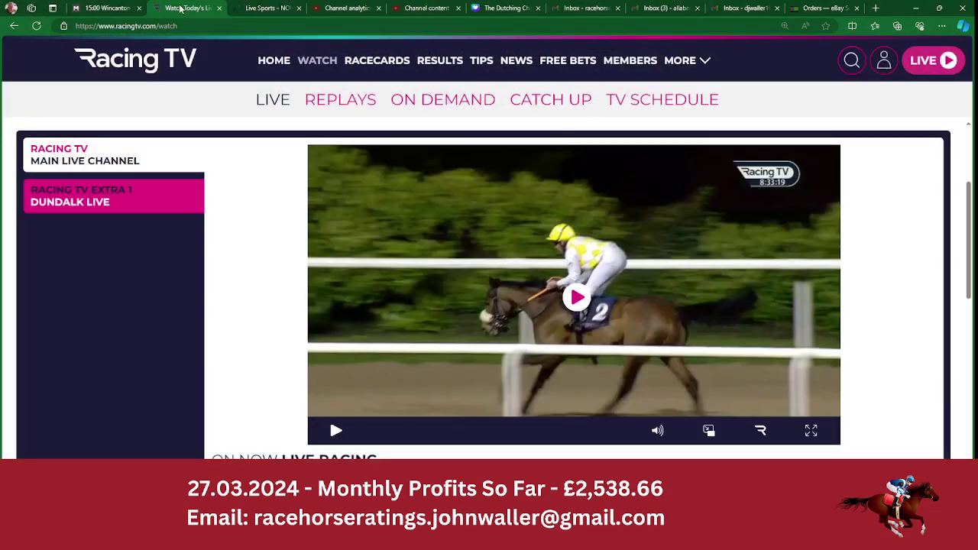
{"action": "left_click", "coordinate": [112, 9]}
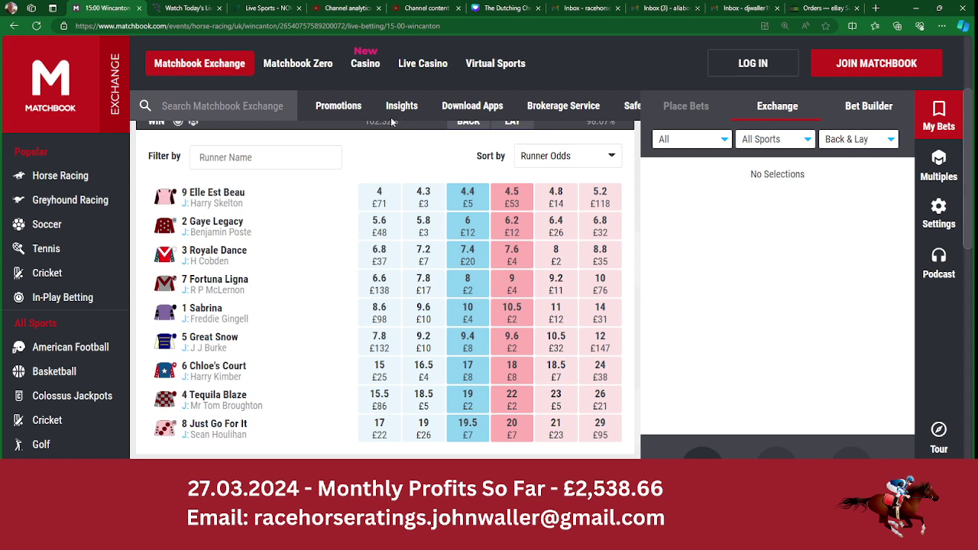
{"action": "scroll", "coordinate": [967, 200], "scroll_direction": "up", "scroll_amount": 2}
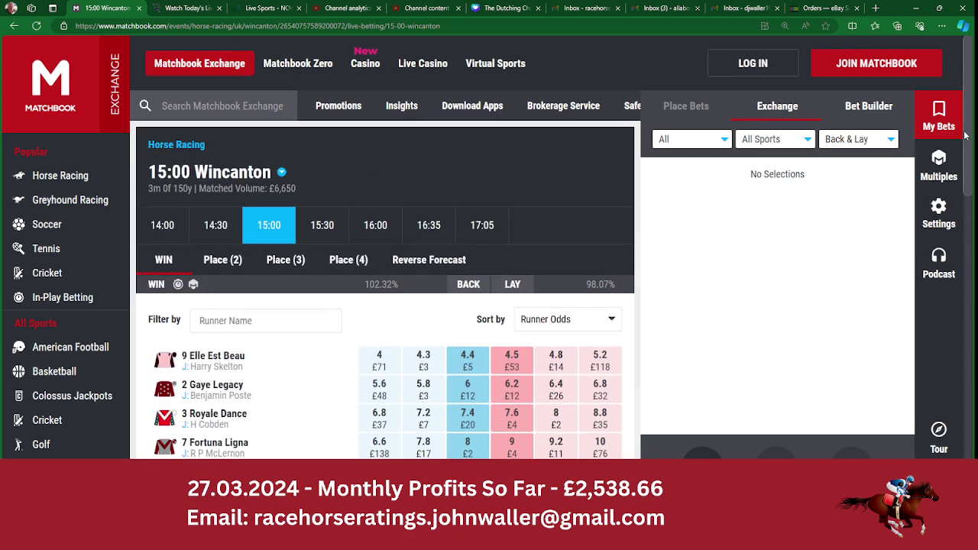
{"action": "left_click", "coordinate": [327, 231]}
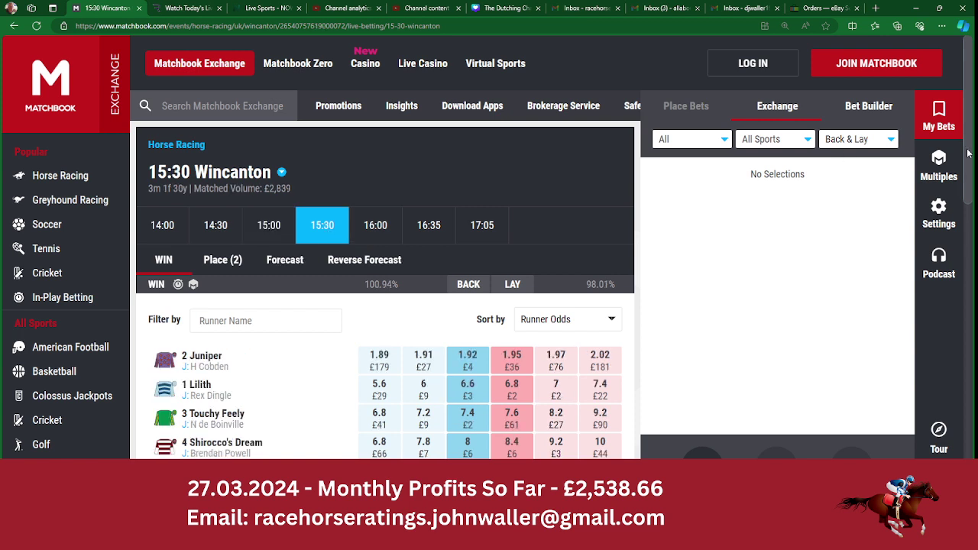
{"action": "scroll", "coordinate": [968, 154], "scroll_direction": "down", "scroll_amount": 2}
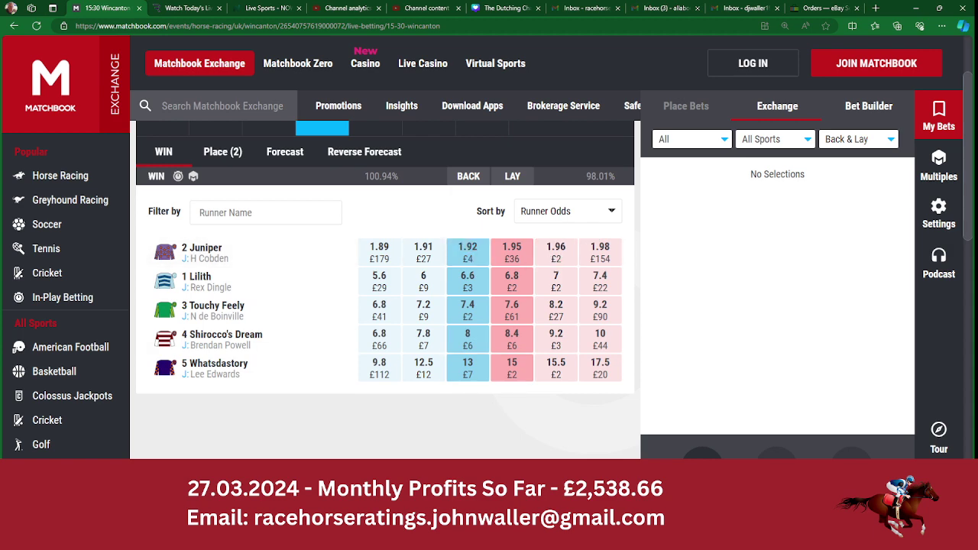
{"action": "key", "text": "alt+Tab"}
{"action": "type", "text": "1"}
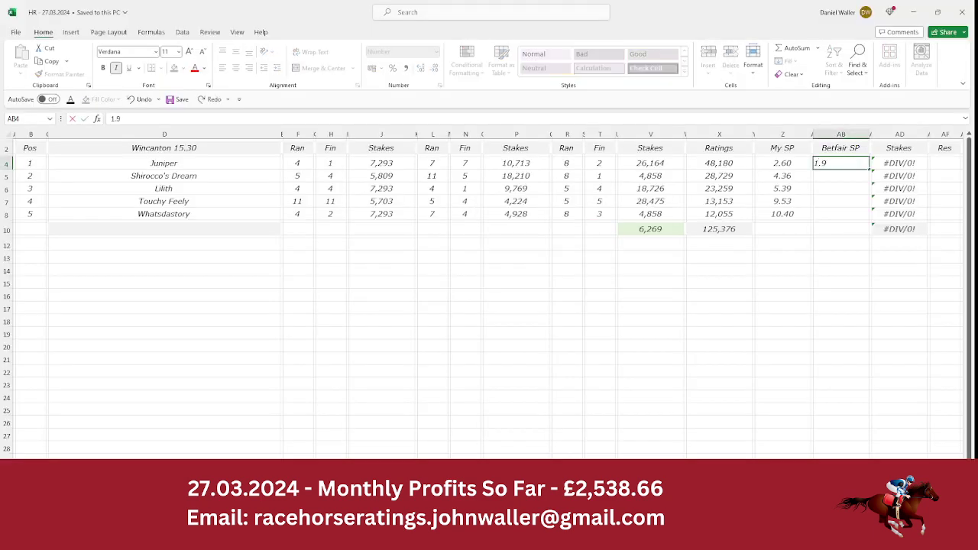
Replace Juniper's stake formula with a fixed stake of 50
{"action": "key", "text": "Right"}
{"action": "key", "text": "Right"}
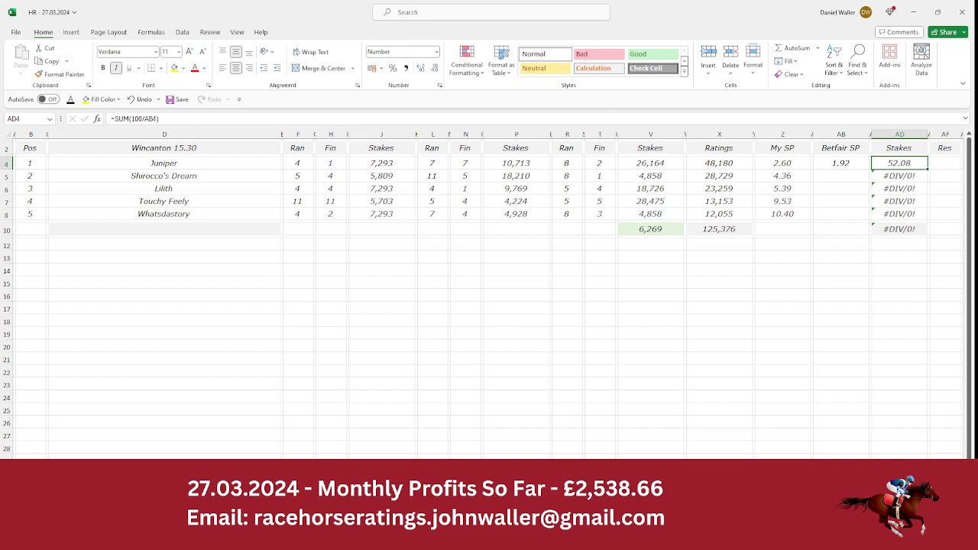
{"action": "key", "text": "BackSpace"}
{"action": "type", "text": "50"}
Clear the stake formulas of the four remaining horses, Shirocco's Dream to Whatsdastory, and return to the Pos header cell
{"action": "key", "text": "Down"}
{"action": "key", "text": "BackSpace"}
{"action": "key", "text": "Down"}
{"action": "key", "text": "BackSpace"}
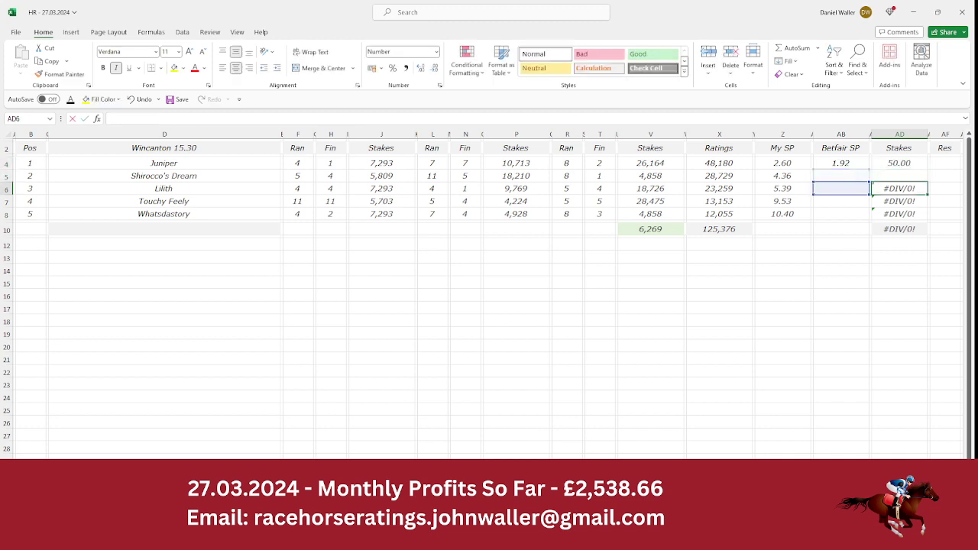
{"action": "key", "text": "Down"}
{"action": "key", "text": "BackSpace"}
{"action": "key", "text": "Down"}
{"action": "key", "text": "BackSpace"}
{"action": "key", "text": "Up"}
{"action": "key", "text": "Up"}
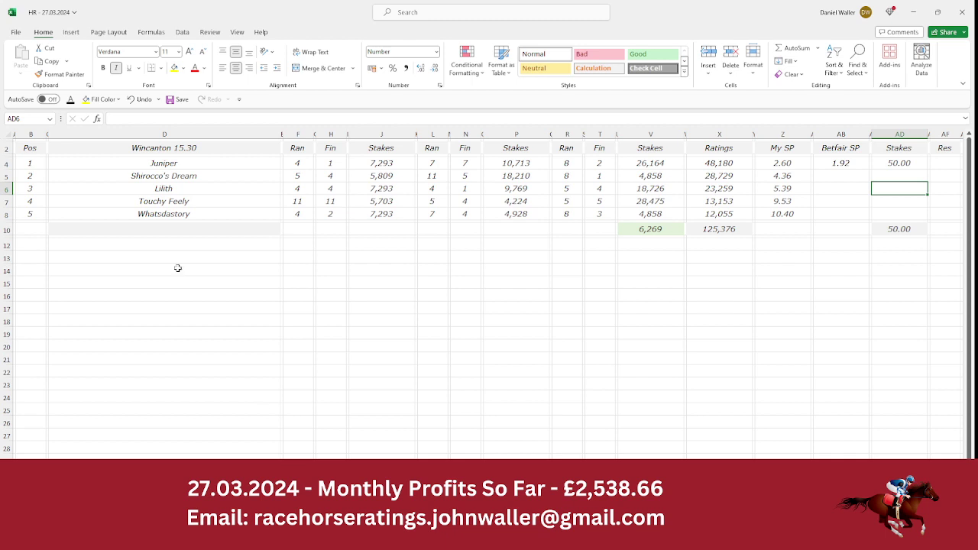
{"action": "left_click", "coordinate": [35, 148]}
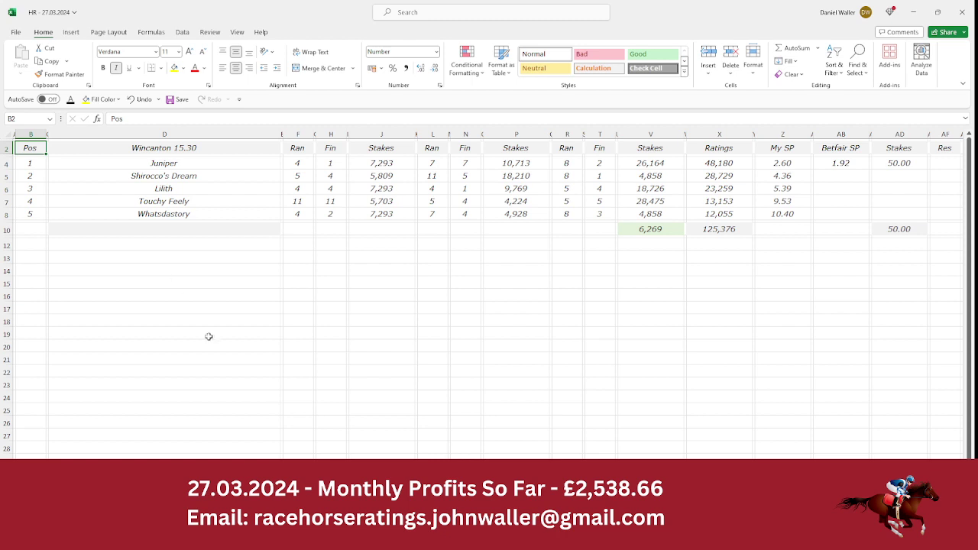
Switch to Racing Post and check the 4:00 Wincanton racecard for its runners and their previous form
{"action": "left_click", "coordinate": [386, 539]}
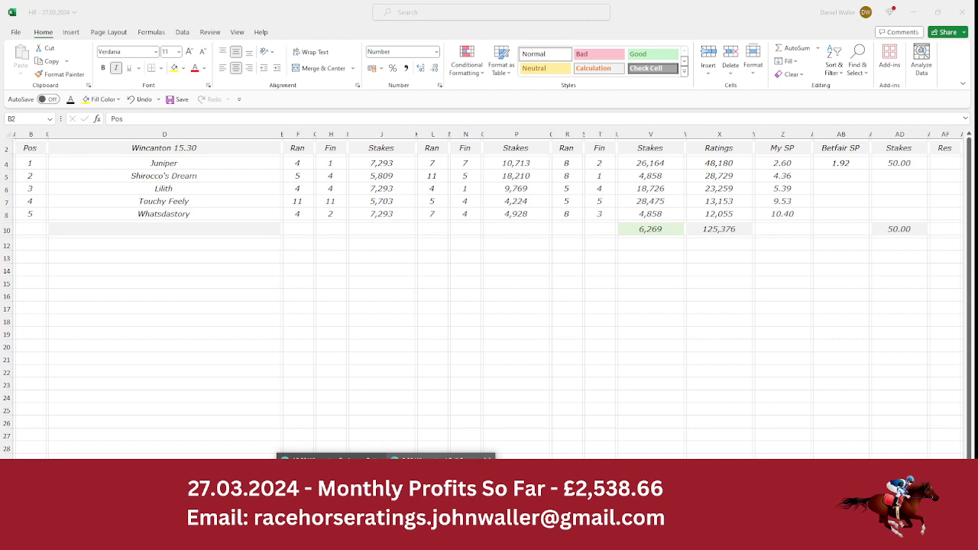
{"action": "left_click", "coordinate": [441, 493]}
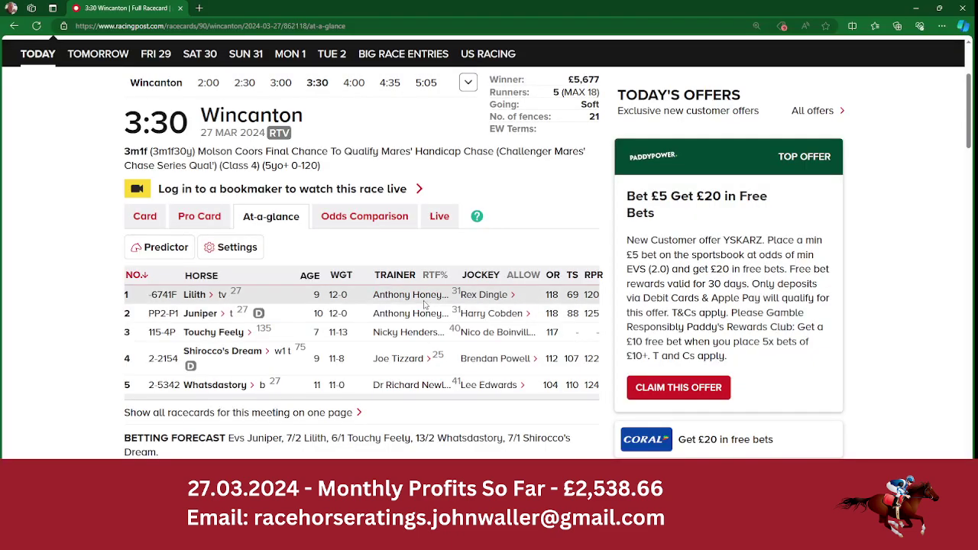
{"action": "left_click", "coordinate": [353, 84]}
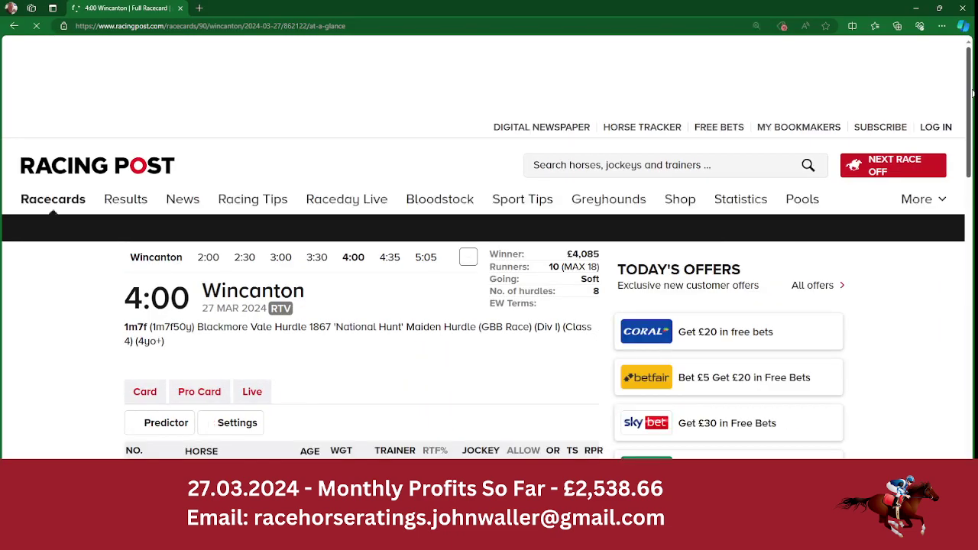
{"action": "scroll", "coordinate": [973, 93], "scroll_direction": "down", "scroll_amount": 3}
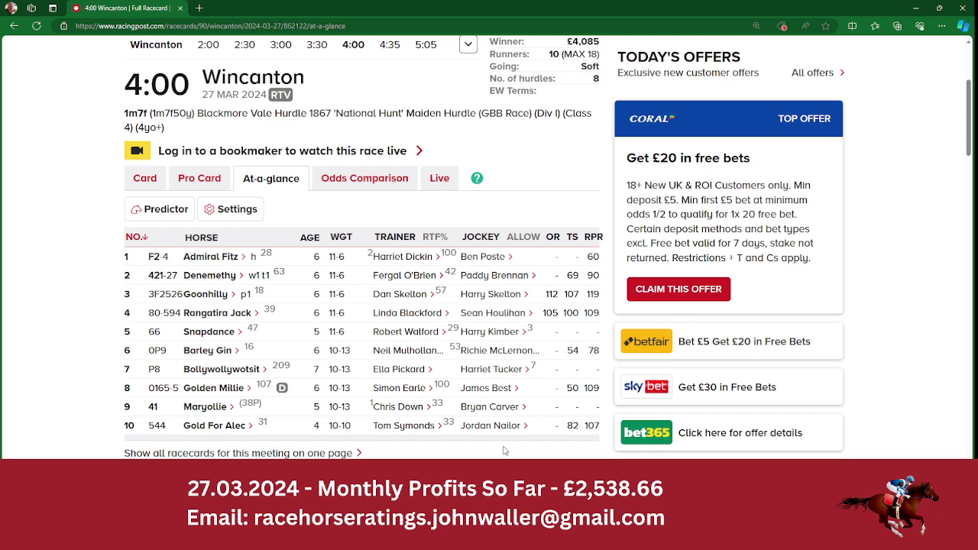
Examine Maryollie's race record and form, close her profile and view the Wincanton 16.00 sheet in Excel
{"action": "left_click", "coordinate": [207, 407]}
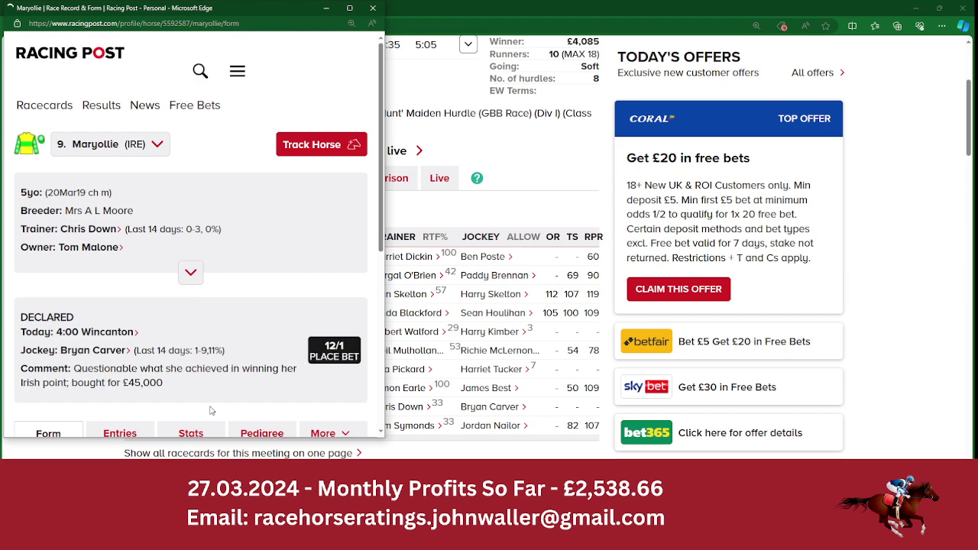
{"action": "left_click_drag", "start_coordinate": [382, 227], "coordinate": [391, 403]}
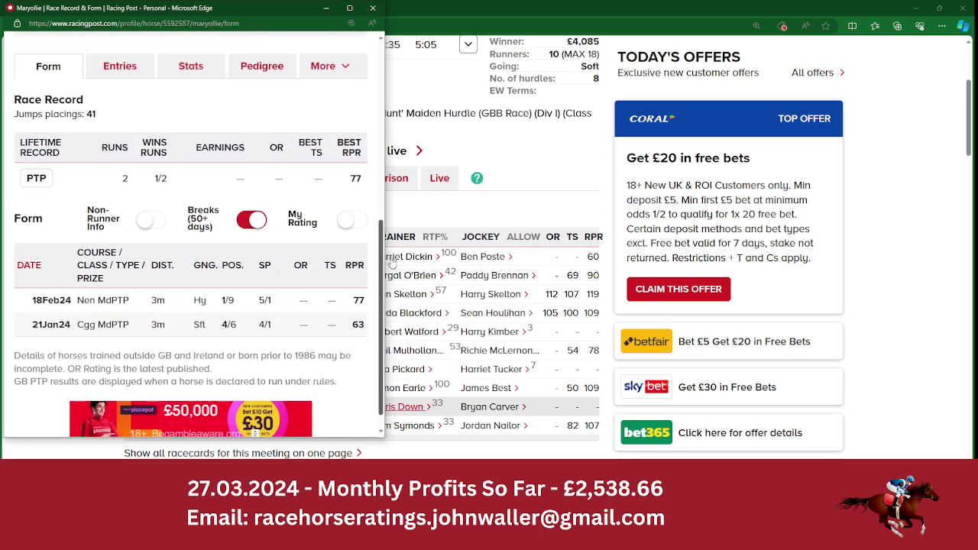
{"action": "left_click", "coordinate": [372, 8]}
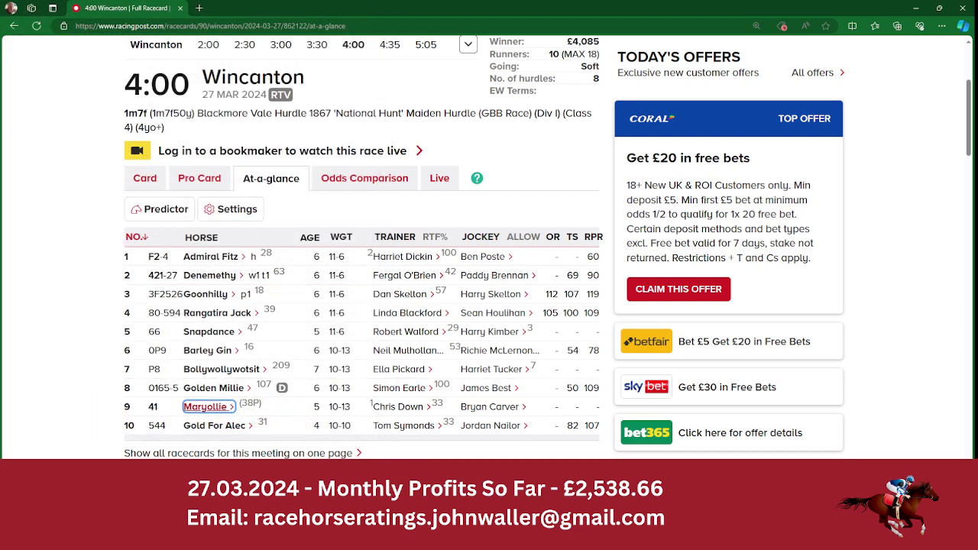
{"action": "key", "text": "alt+Tab"}
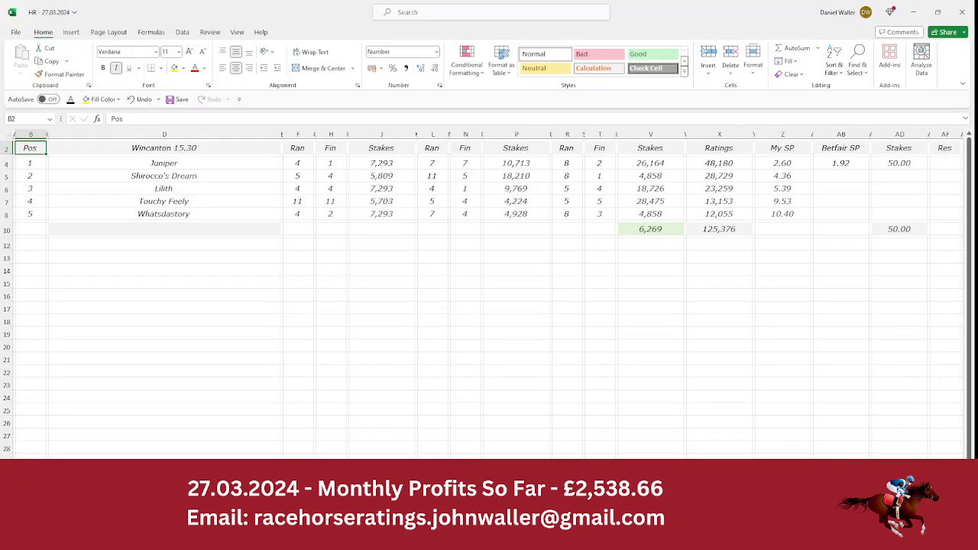
{"action": "key", "text": "ctrl+Page_Down"}
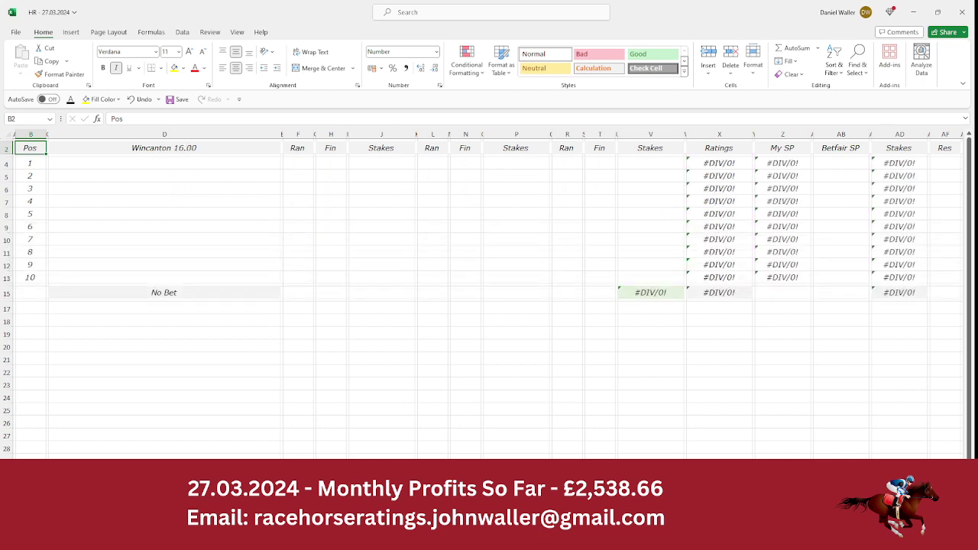
Switch back to Racing Post and check the 4:35 Wincanton racecard for non-runners
{"action": "key", "text": "alt+Tab"}
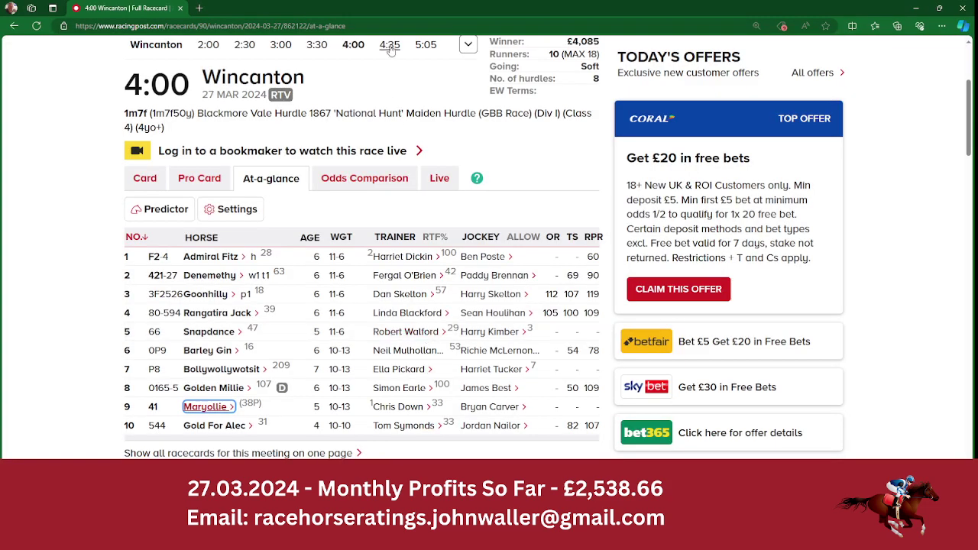
{"action": "left_click", "coordinate": [390, 44]}
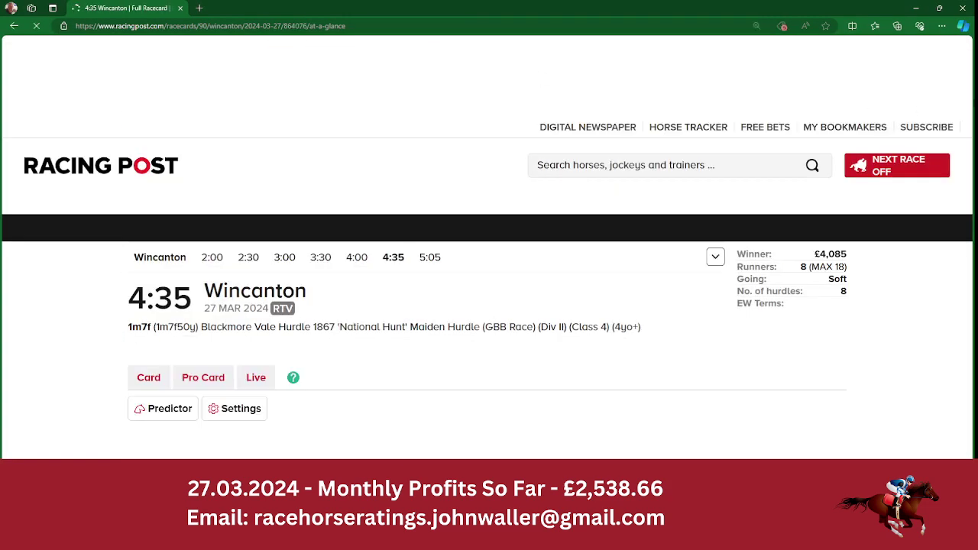
{"action": "left_click_drag", "start_coordinate": [972, 101], "coordinate": [972, 137]}
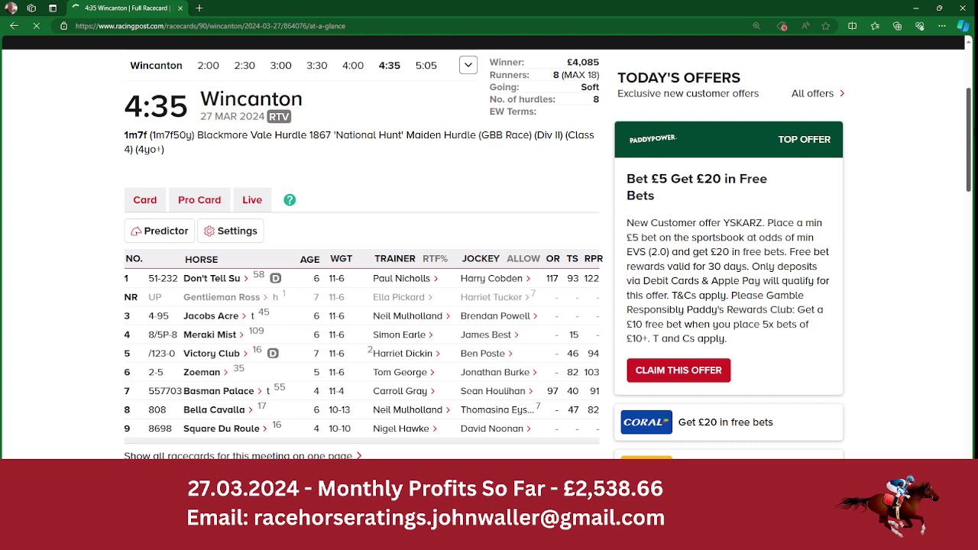
{"action": "scroll", "coordinate": [969, 111], "scroll_direction": "up", "scroll_amount": 3}
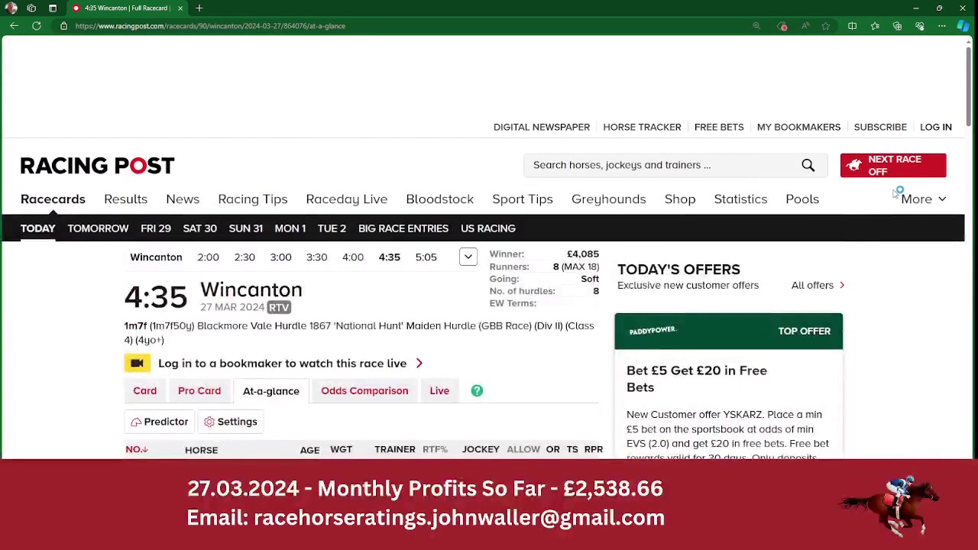
{"action": "scroll", "coordinate": [969, 111], "scroll_direction": "down", "scroll_amount": 3}
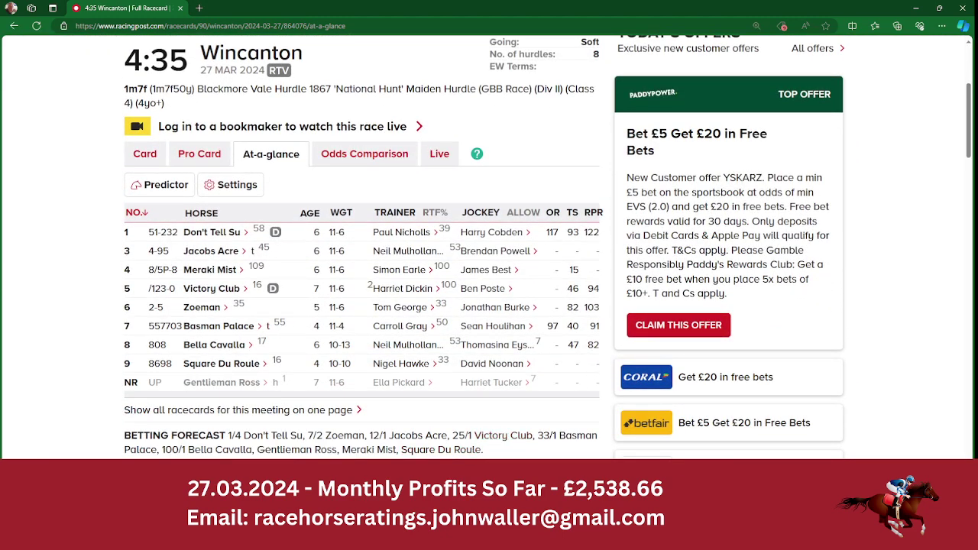
Switch to Excel, delete non-runner Gentlieman Ross's row from the Wincanton 16.35 sheet and renumber Meraki Mist as position 8
{"action": "key", "text": "alt+Tab"}
{"action": "key", "text": "ctrl+Page_Down"}
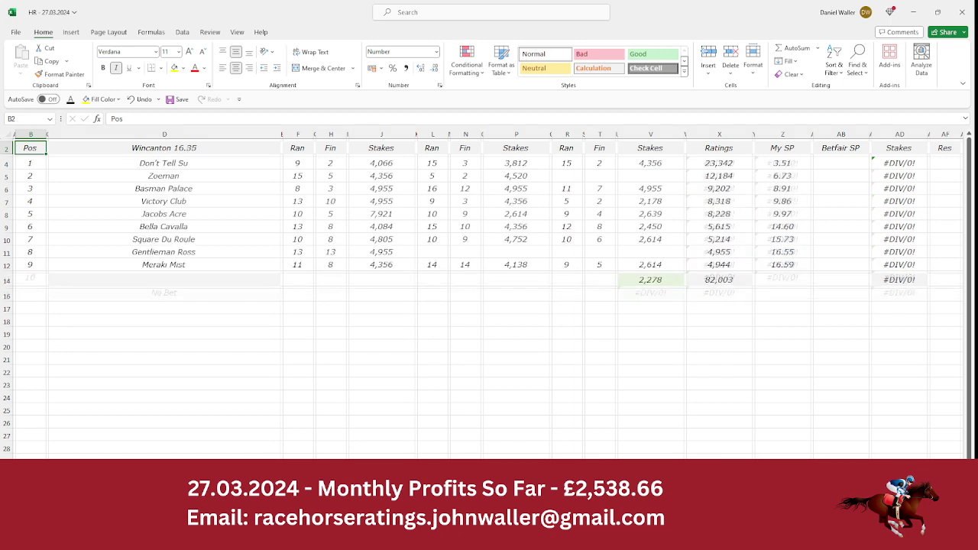
{"action": "left_click", "coordinate": [8, 251]}
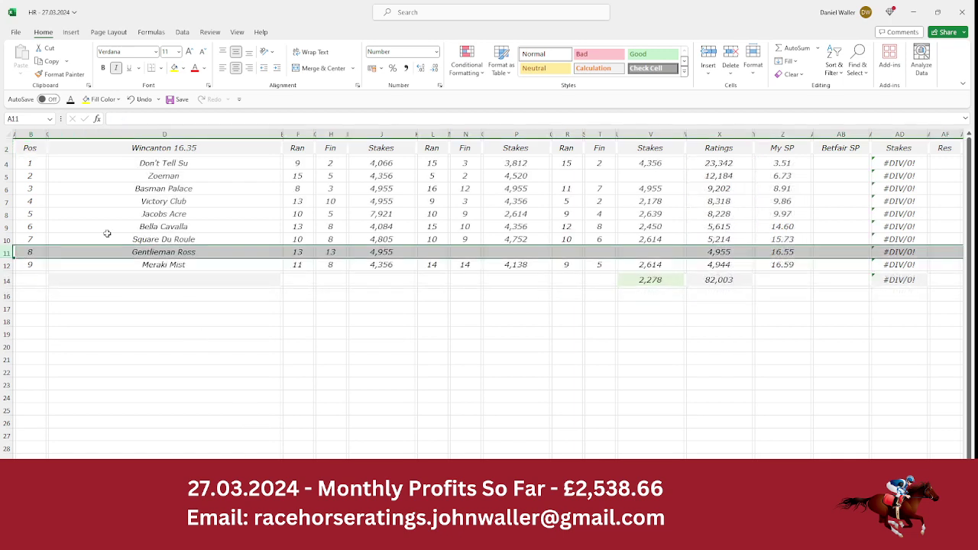
{"action": "left_click", "coordinate": [732, 55]}
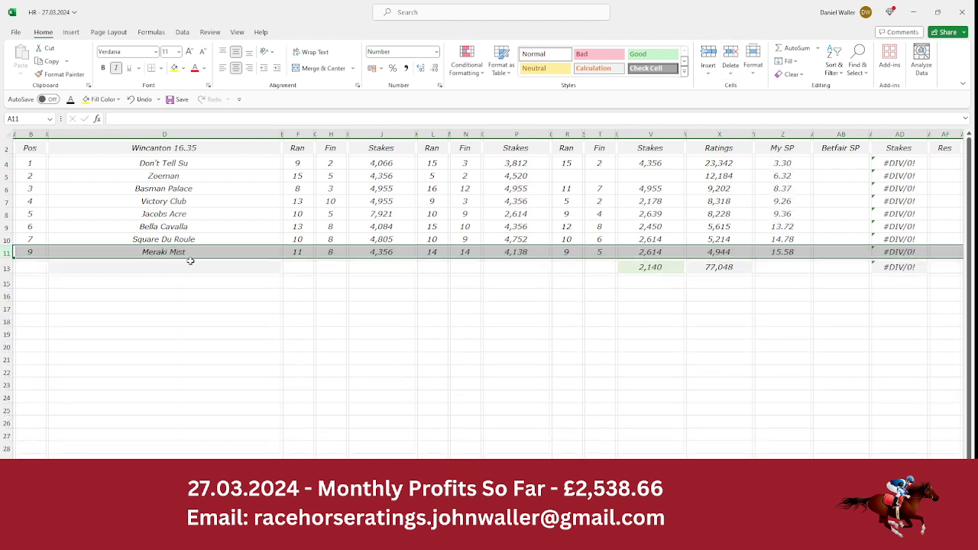
{"action": "left_click", "coordinate": [34, 252]}
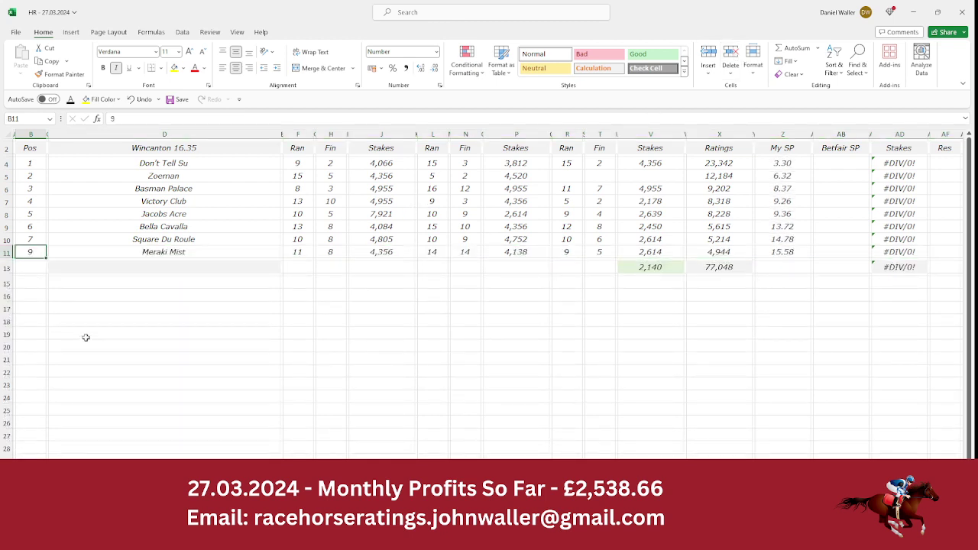
{"action": "type", "text": "8"}
{"action": "key", "text": "Up"}
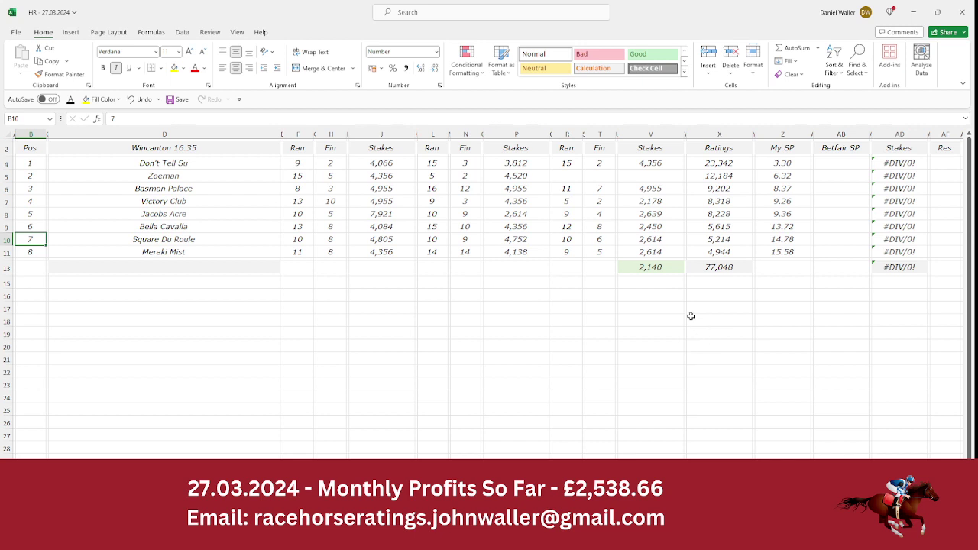
Change the divisor in the average stakes formula under the Wincanton 16.35 runners to 8, making it =SUM(X13/4)/8
{"action": "left_click", "coordinate": [650, 268]}
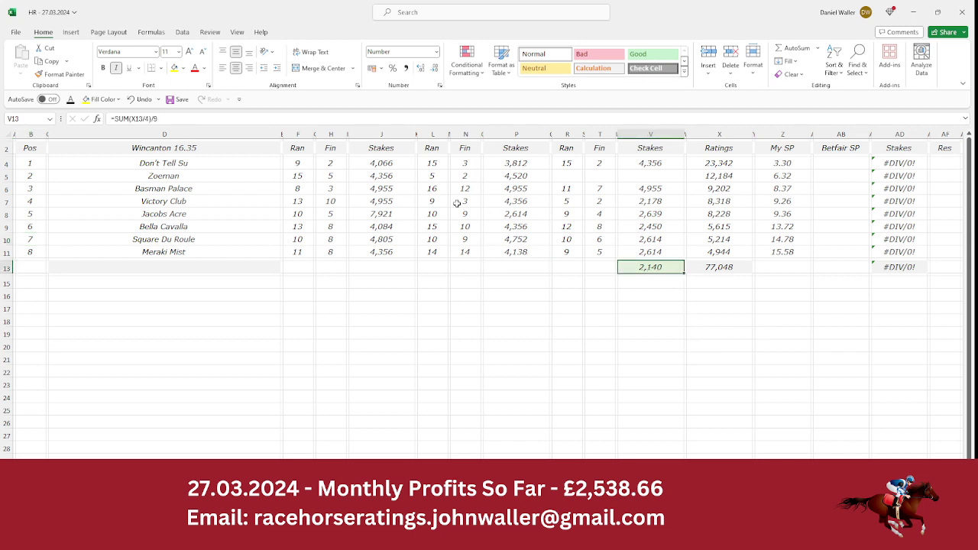
{"action": "left_click", "coordinate": [181, 121]}
{"action": "key", "text": "BackSpace"}
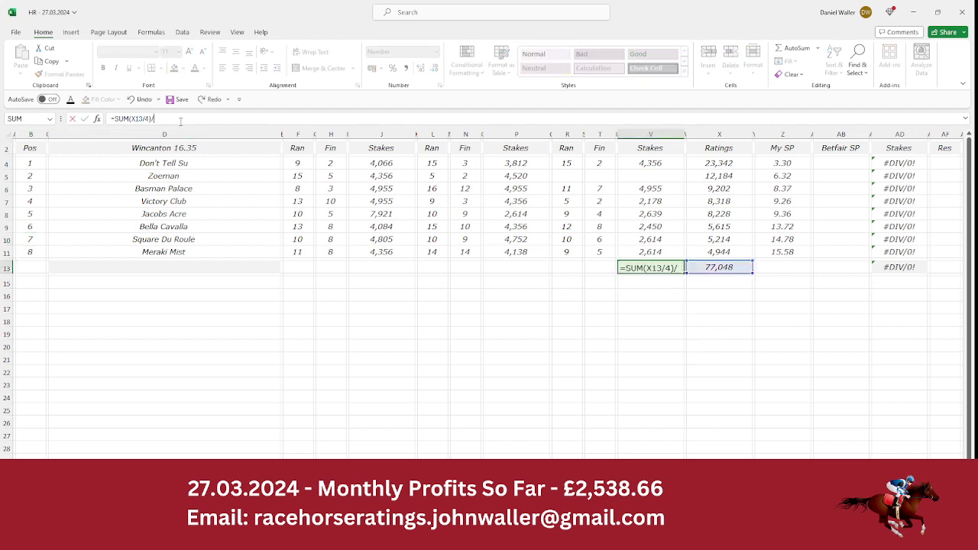
{"action": "type", "text": "8"}
{"action": "key", "text": "ctrl+Return"}
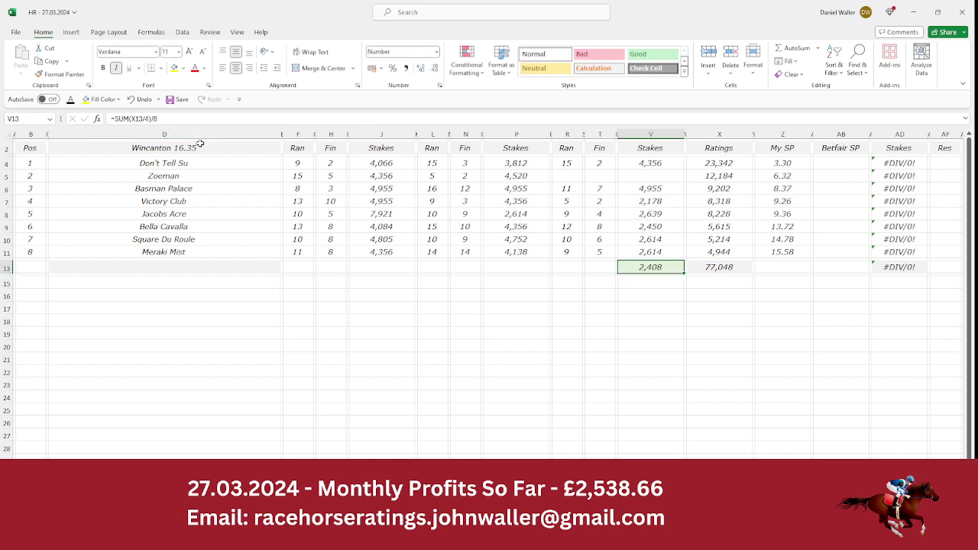
{"action": "left_click", "coordinate": [205, 163]}
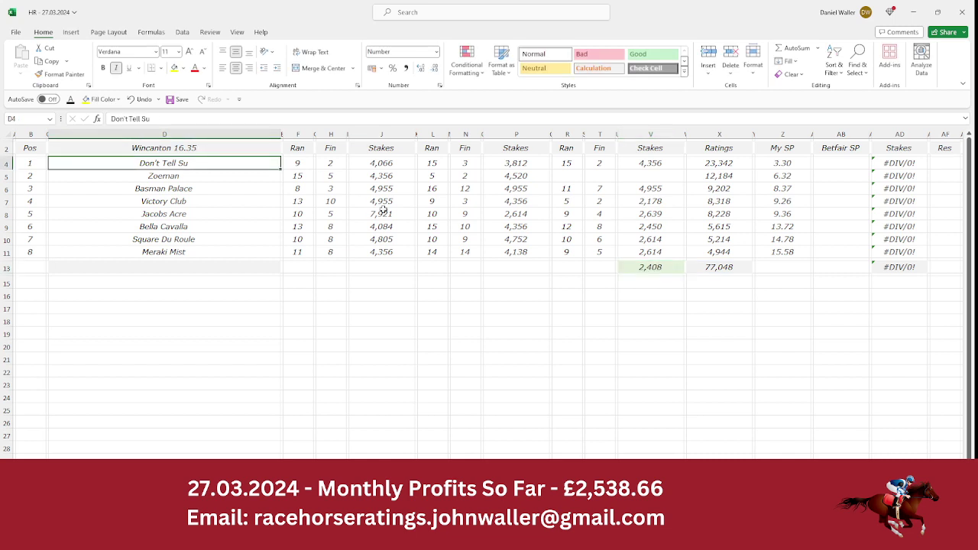
Select Don't Tell Su's Betfair SP cell, then switch to Matchbook and check the win odds for the 16:35 Wincanton race
{"action": "left_click", "coordinate": [818, 164]}
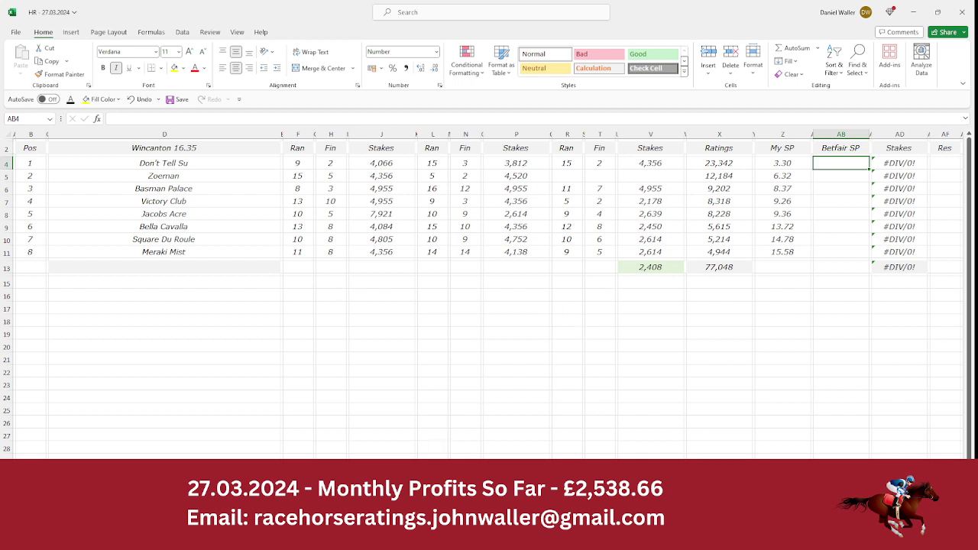
{"action": "left_click", "coordinate": [386, 540]}
{"action": "left_click", "coordinate": [332, 493]}
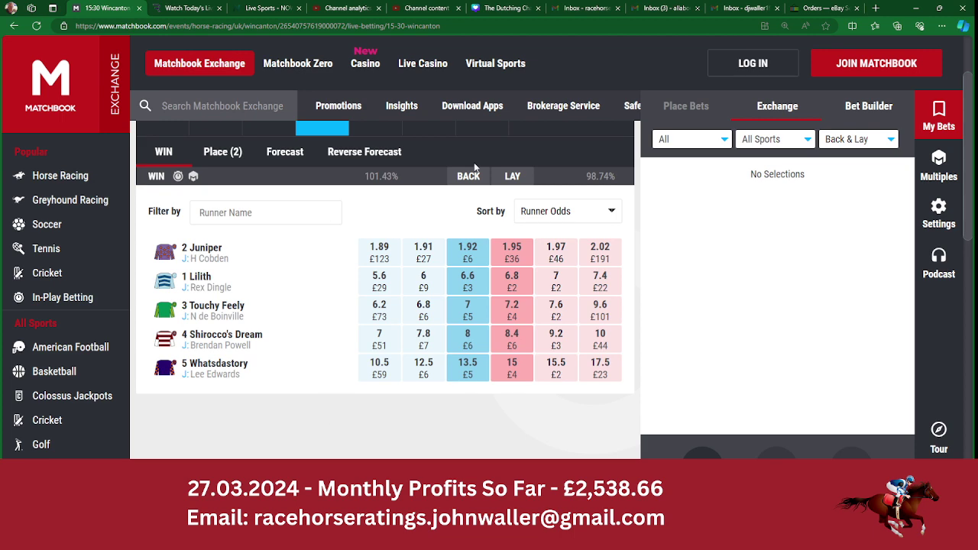
{"action": "scroll", "coordinate": [967, 212], "scroll_direction": "up", "scroll_amount": 2}
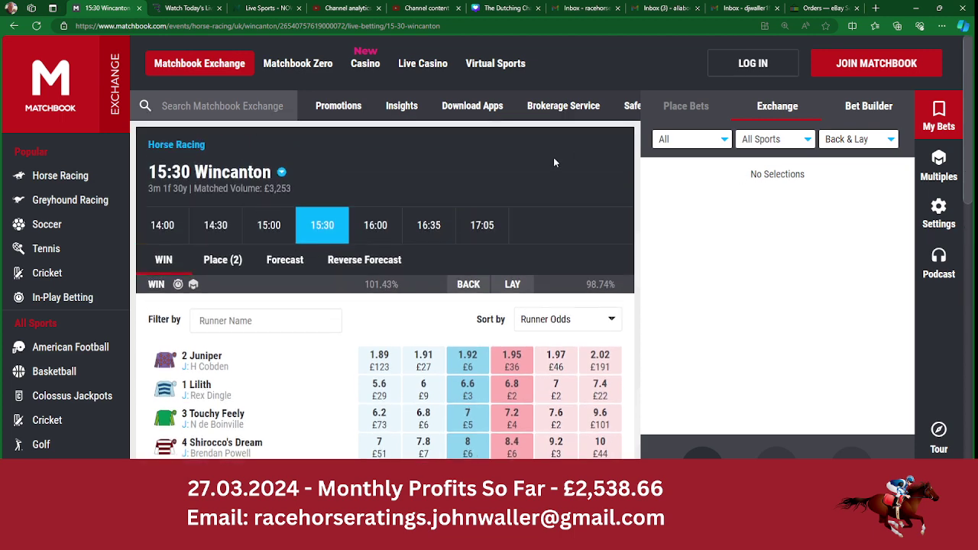
{"action": "left_click", "coordinate": [429, 225]}
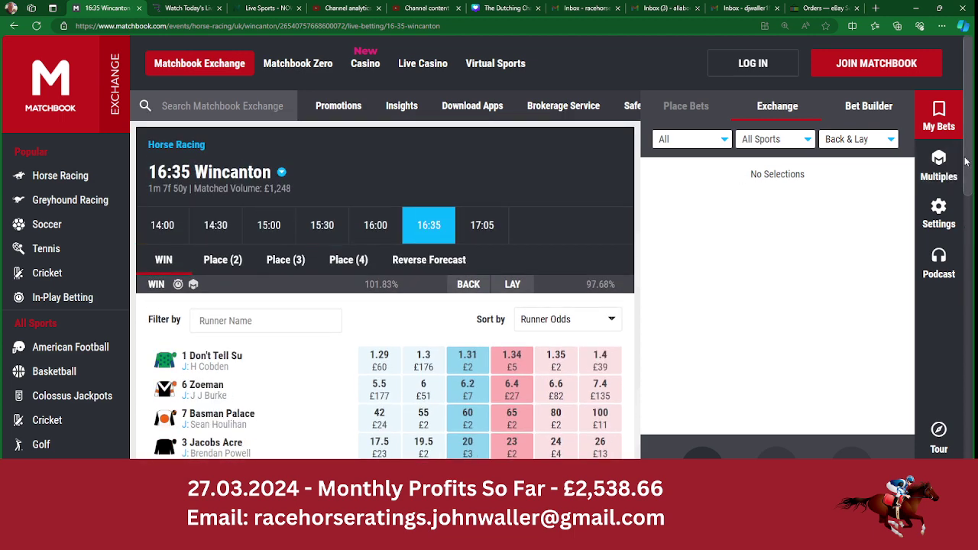
{"action": "left_click_drag", "start_coordinate": [966, 160], "coordinate": [966, 218]}
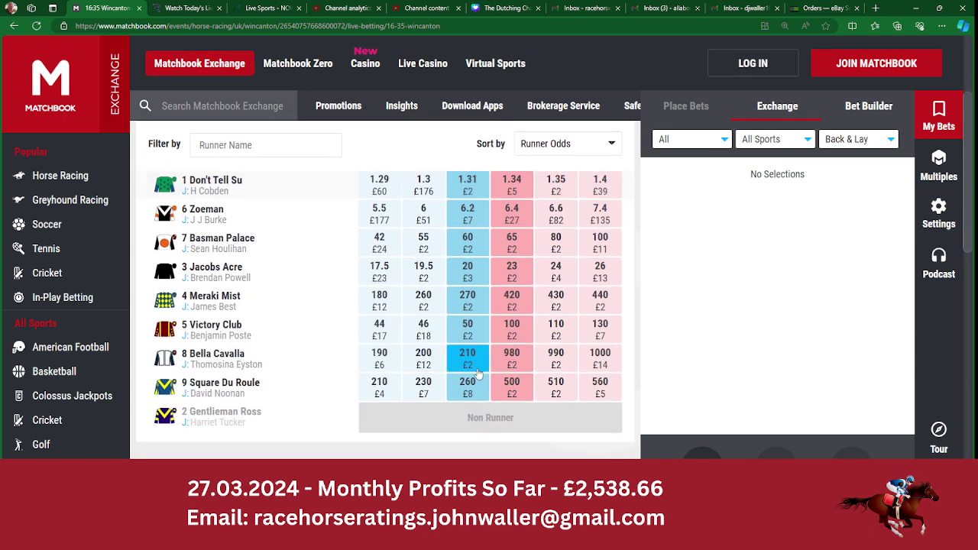
Back in Excel, enter a Betfair SP of 1.31 and a stake of 50 for Don't Tell Su
{"action": "key", "text": "alt+Tab"}
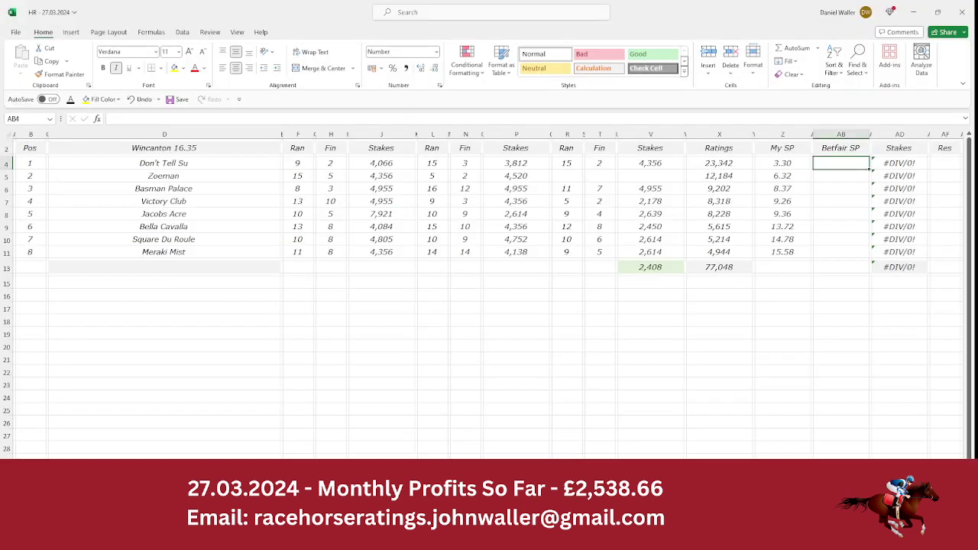
{"action": "type", "text": "1.31"}
{"action": "key", "text": "Tab"}
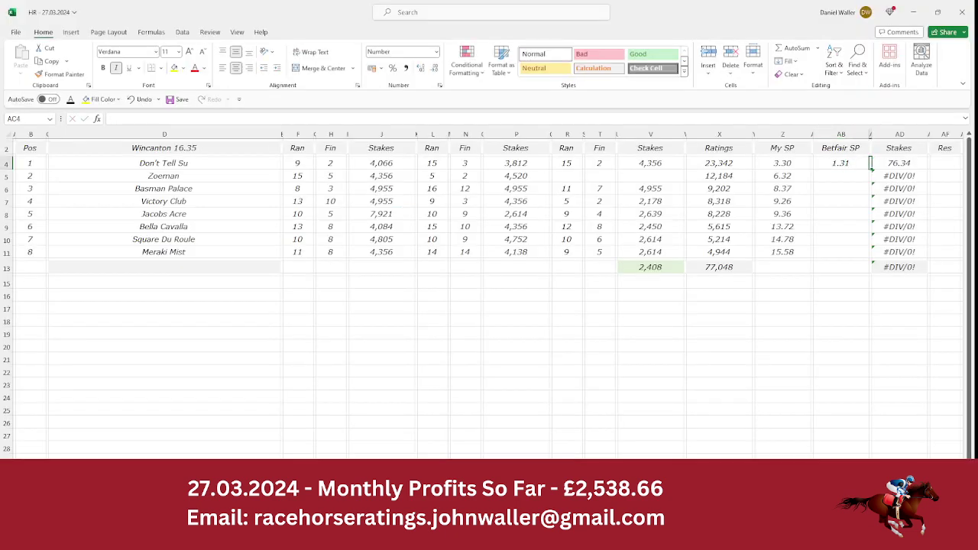
{"action": "type", "text": "50"}
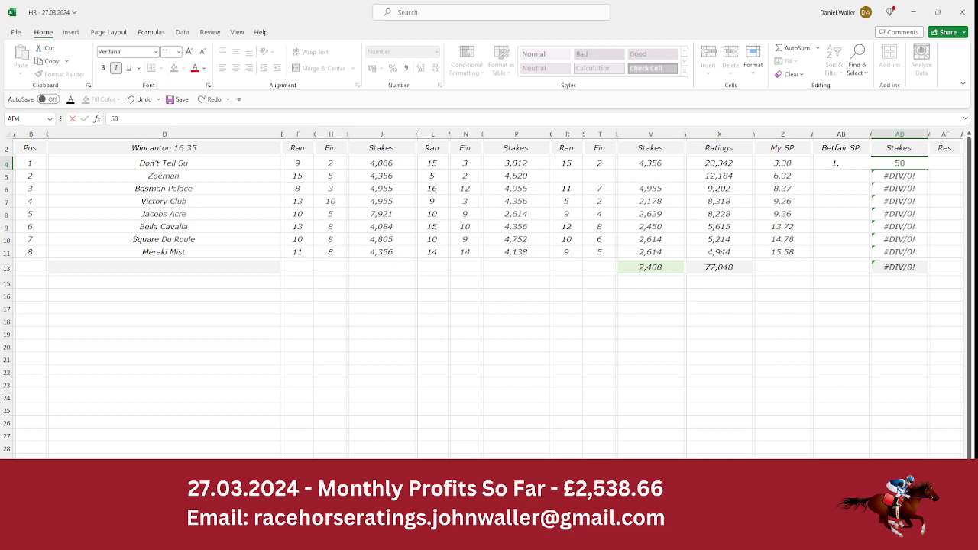
Clear the stake formulas of the seven other horses, Zoeman to Meraki Mist, and return to the Pos header cell
{"action": "key", "text": "Down"}
{"action": "key", "text": "BackSpace"}
{"action": "key", "text": "Down"}
{"action": "key", "text": "BackSpace"}
{"action": "key", "text": "Down"}
{"action": "key", "text": "BackSpace"}
{"action": "key", "text": "Down"}
{"action": "key", "text": "BackSpace"}
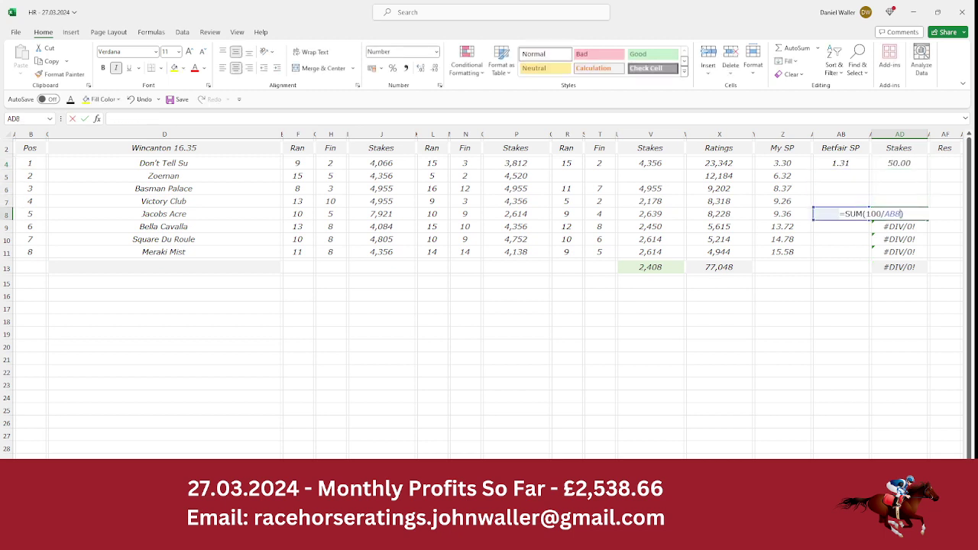
{"action": "key", "text": "Down"}
{"action": "key", "text": "BackSpace"}
{"action": "key", "text": "Down"}
{"action": "key", "text": "BackSpace"}
{"action": "key", "text": "Down"}
{"action": "key", "text": "BackSpace"}
{"action": "key", "text": "Up"}
{"action": "key", "text": "Up"}
{"action": "key", "text": "Up"}
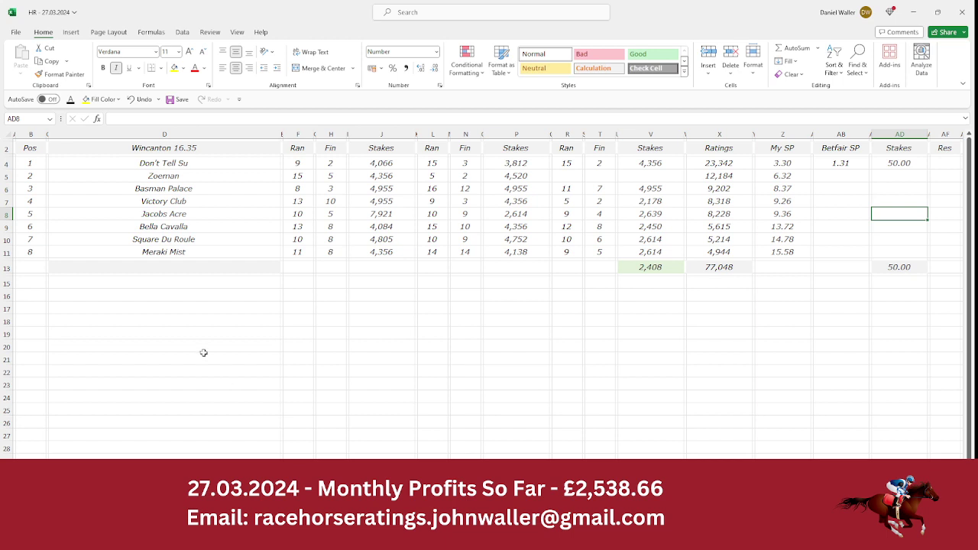
{"action": "left_click", "coordinate": [36, 149]}
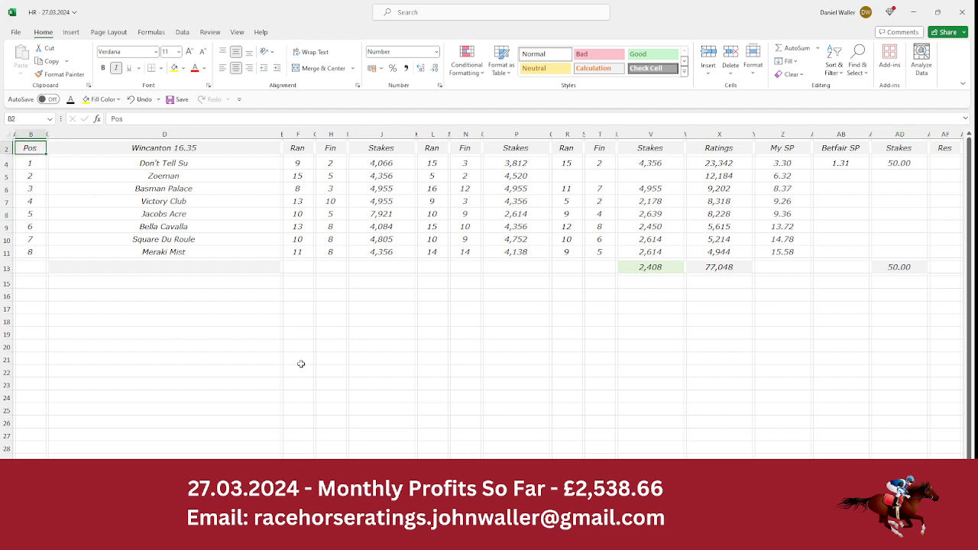
Switch to Racing Post and check the 5:05 Wincanton racecard for its runners and non-runners
{"action": "left_click", "coordinate": [386, 538]}
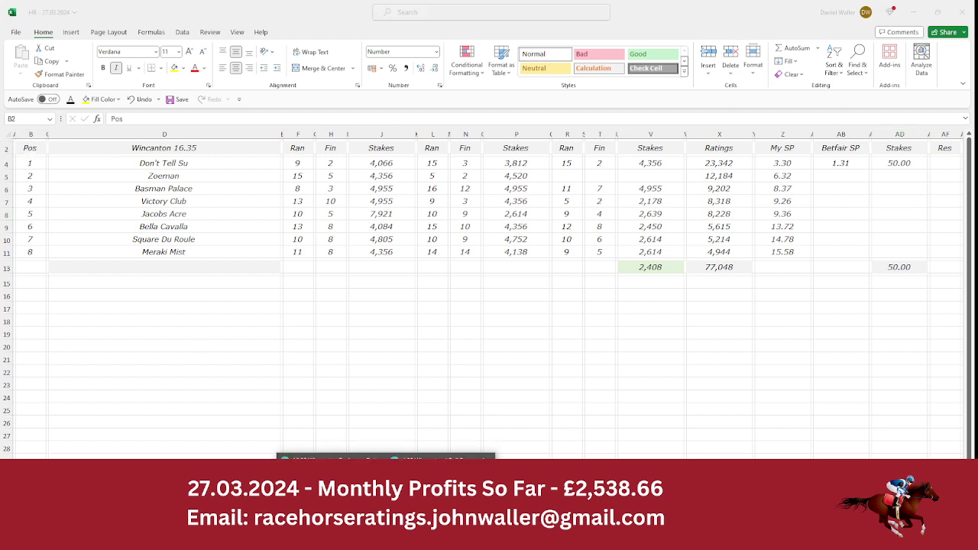
{"action": "left_click", "coordinate": [441, 493]}
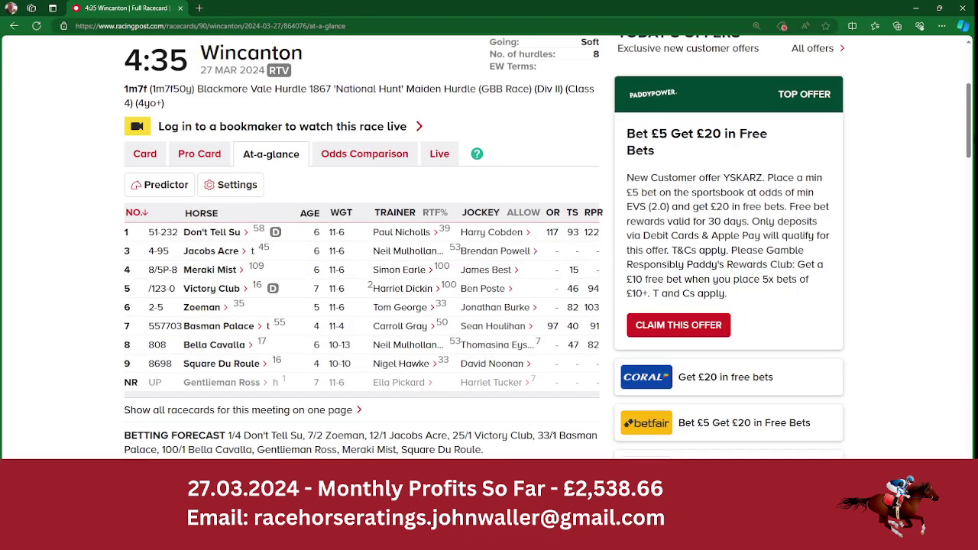
{"action": "left_click_drag", "start_coordinate": [971, 130], "coordinate": [970, 113]}
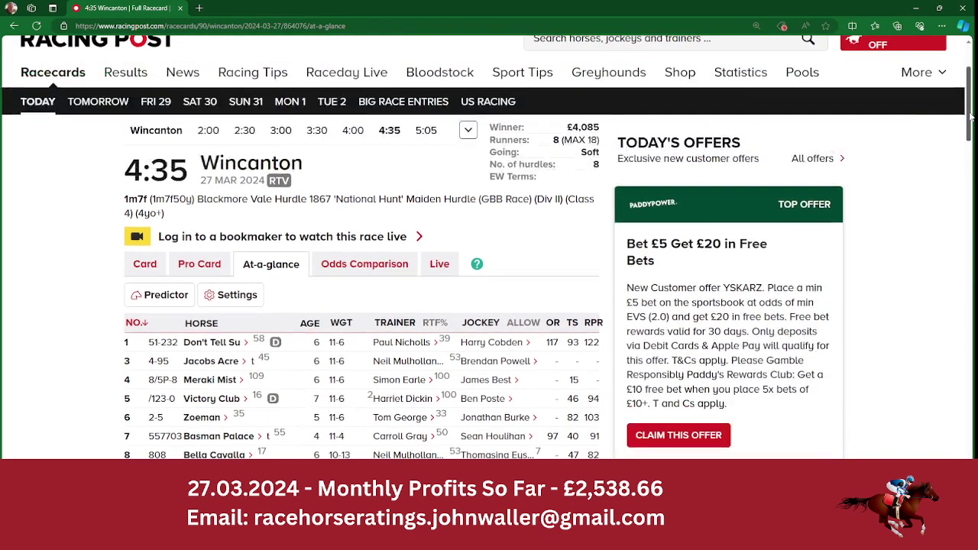
{"action": "left_click", "coordinate": [427, 132]}
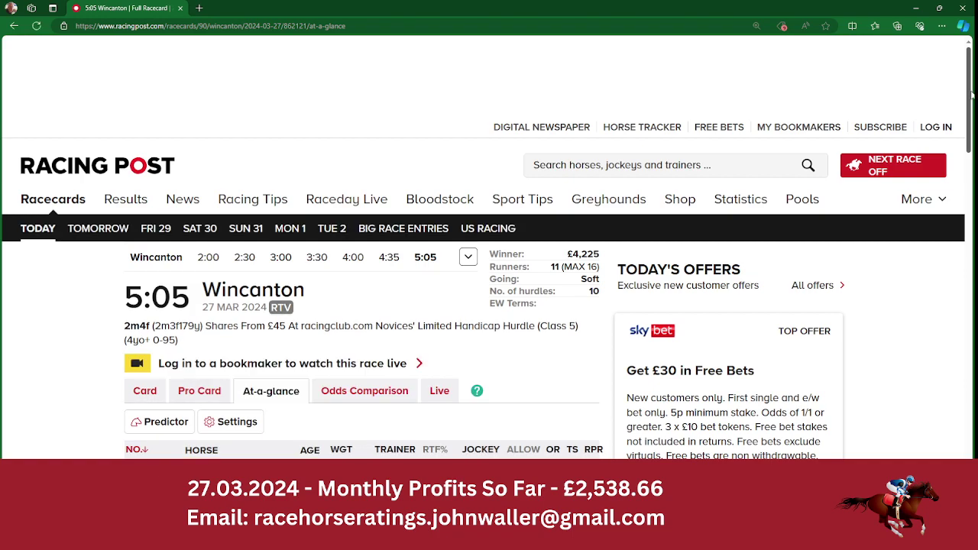
{"action": "scroll", "coordinate": [490, 252], "scroll_direction": "down", "scroll_amount": 4}
{"action": "scroll", "coordinate": [489, 253], "scroll_direction": "up", "scroll_amount": 1}
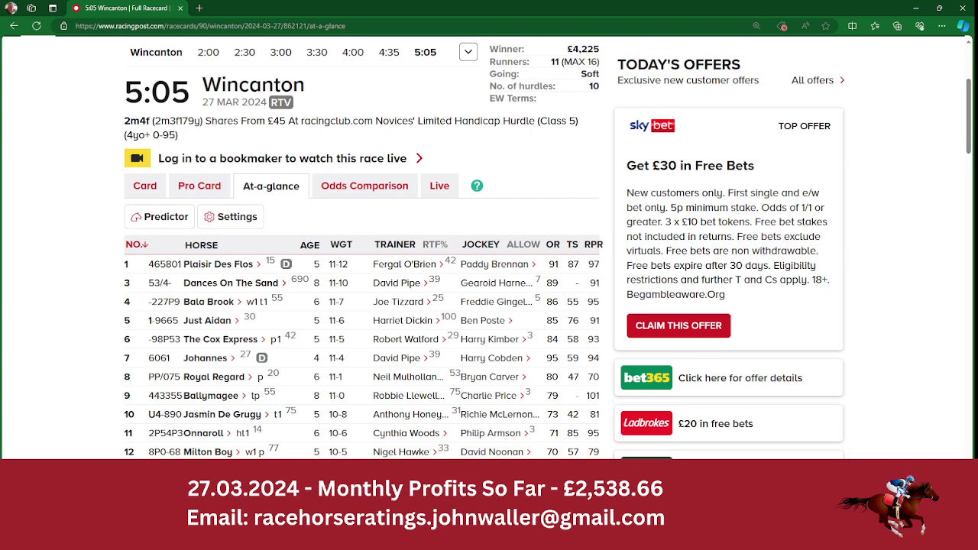
In Excel's Wincanton 17.05 sheet, copy positions 1 to 11 down one row to start at Johannes, and delete Clinton Lane's row
{"action": "key", "text": "alt+Tab"}
{"action": "key", "text": "ctrl+Page_Down"}
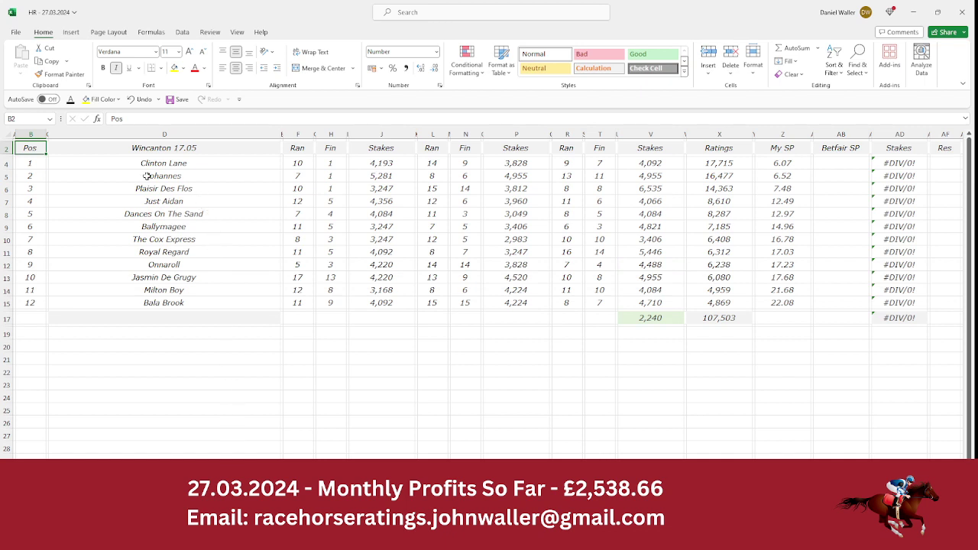
{"action": "left_click_drag", "start_coordinate": [34, 162], "coordinate": [34, 291]}
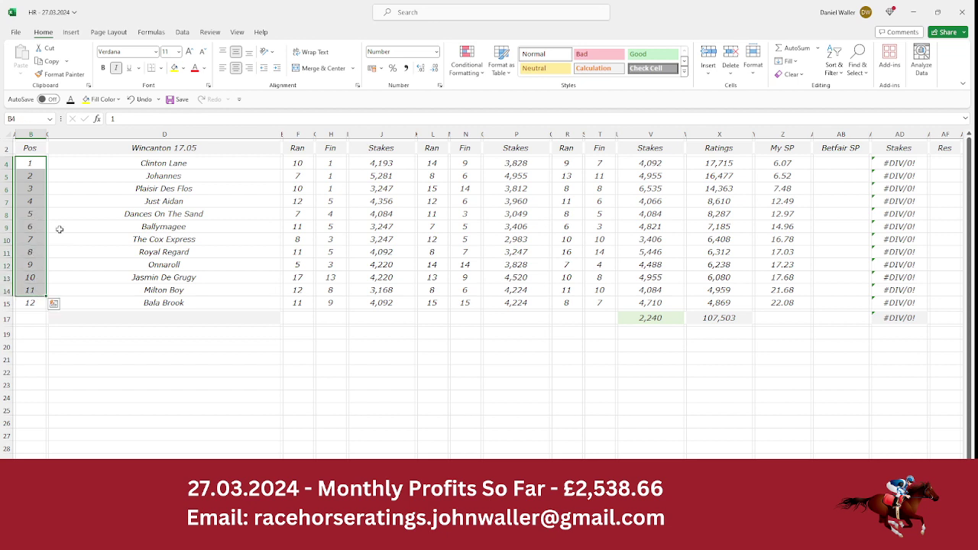
{"action": "left_click", "coordinate": [55, 65]}
{"action": "key", "text": "Down"}
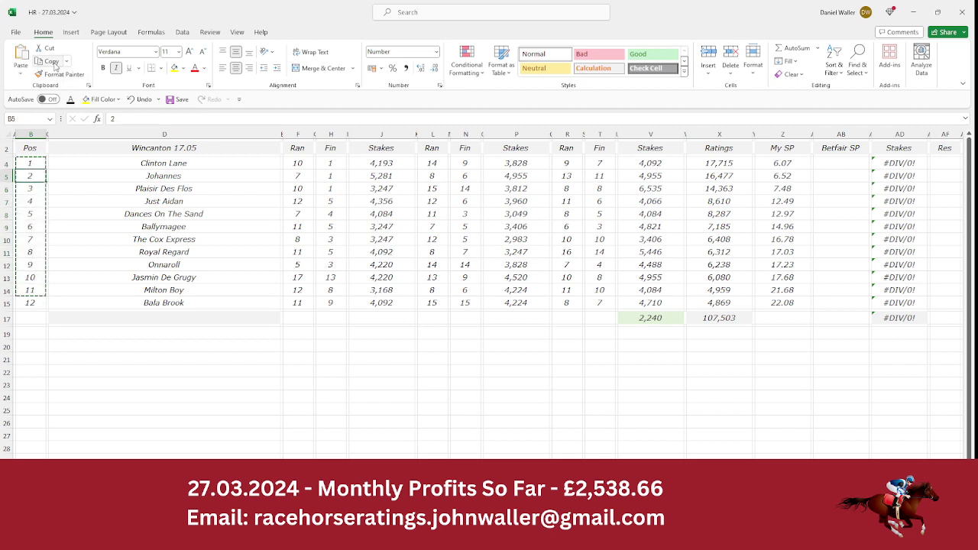
{"action": "key", "text": "ctrl+shift+Down"}
{"action": "left_click", "coordinate": [21, 59]}
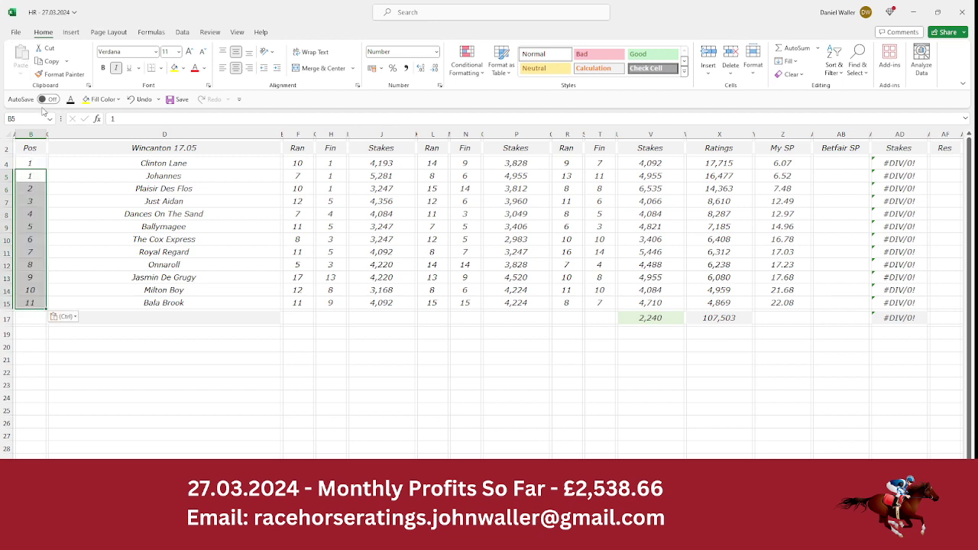
{"action": "left_click", "coordinate": [7, 163]}
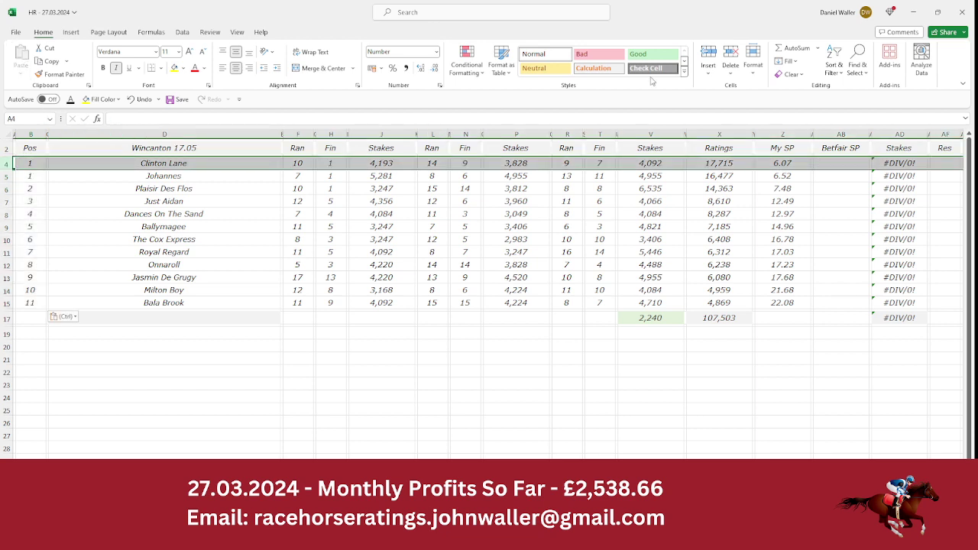
{"action": "left_click", "coordinate": [730, 55]}
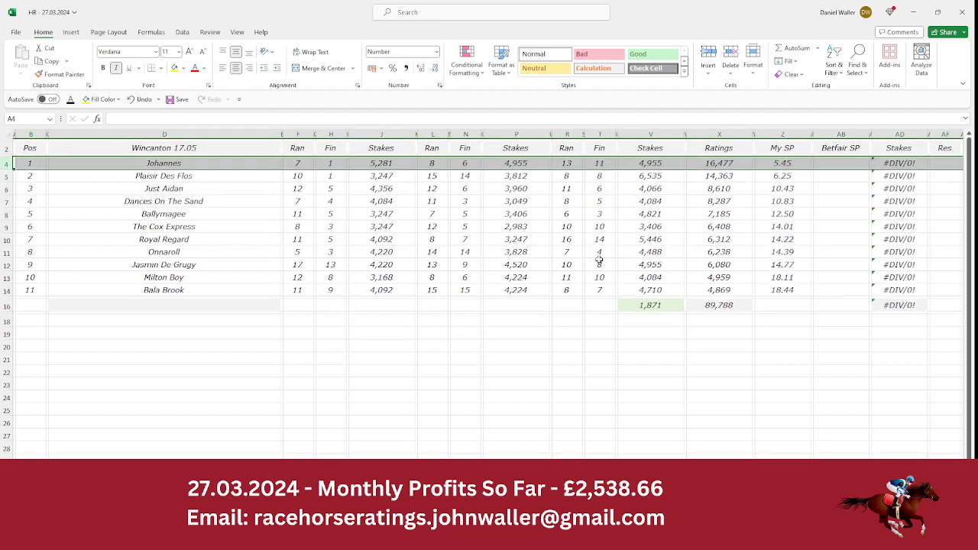
Change the divisor in the average stakes formula under the Wincanton 17.05 runners to 11, then select Johannes
{"action": "left_click", "coordinate": [634, 305]}
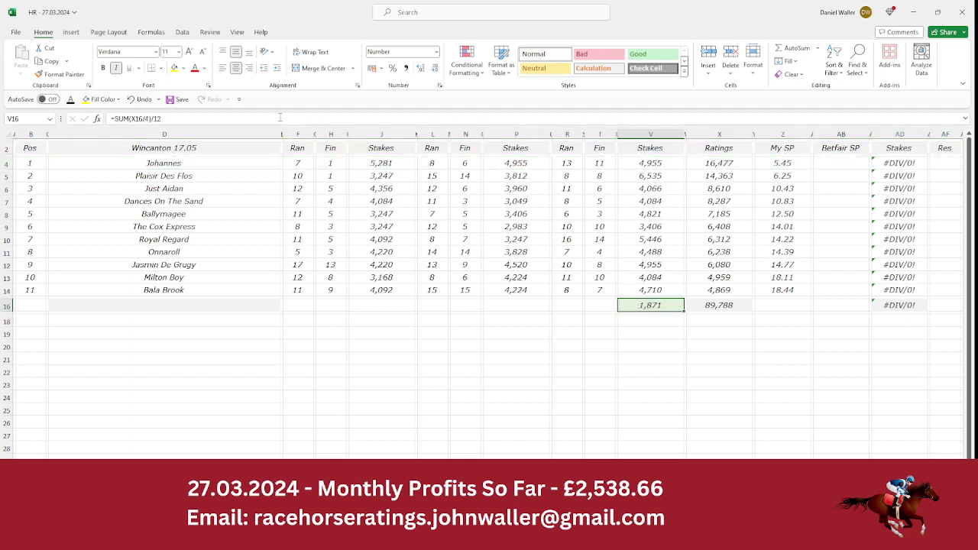
{"action": "left_click", "coordinate": [182, 120]}
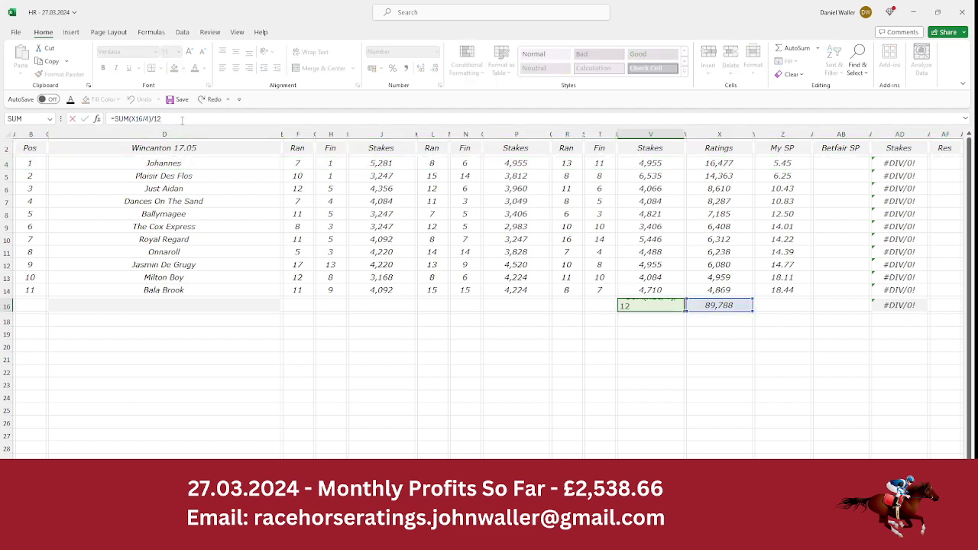
{"action": "key", "text": "BackSpace"}
{"action": "type", "text": "1"}
{"action": "key", "text": "ctrl+Return"}
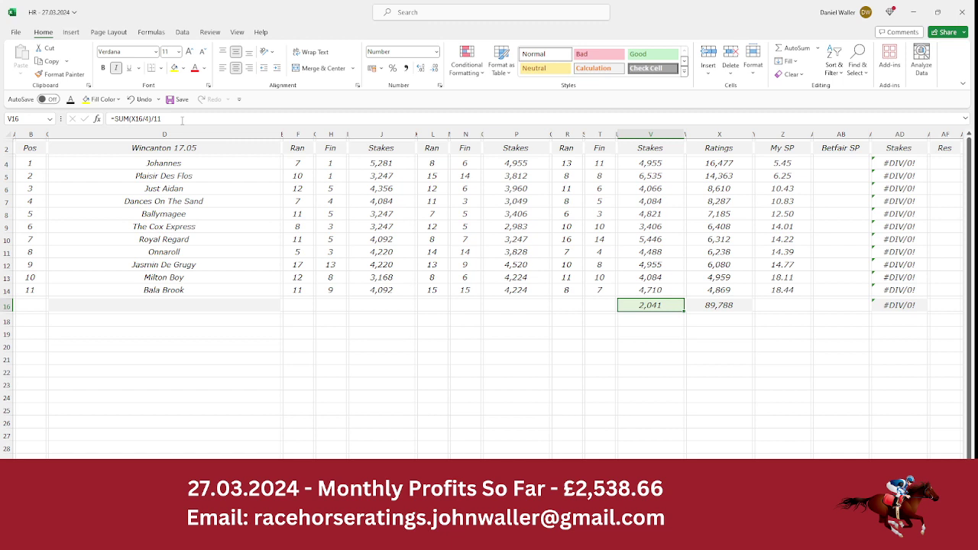
{"action": "left_click", "coordinate": [245, 165]}
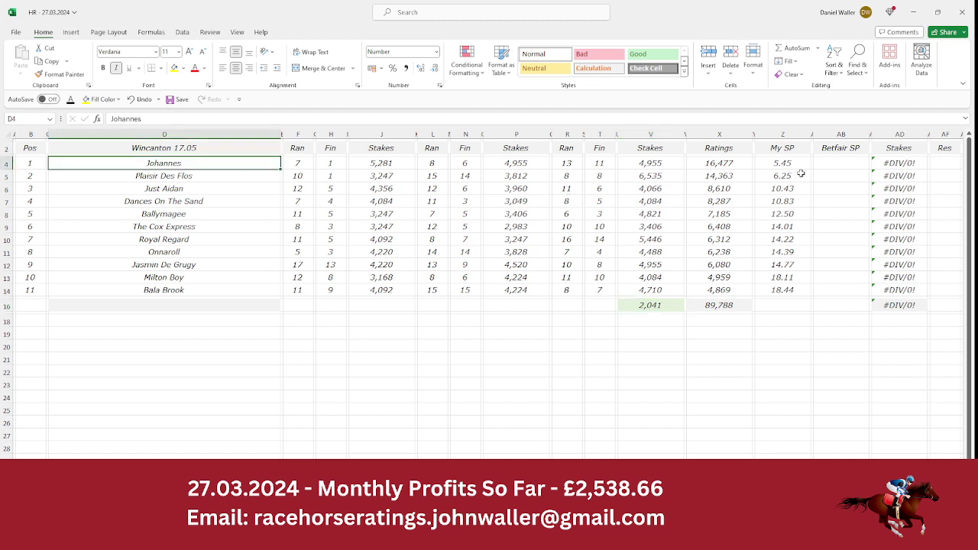
Look up Johannes's back odds for the 17:05 Wincanton race on Matchbook and enter 4.3 as its Betfair SP in Excel
{"action": "left_click", "coordinate": [827, 164]}
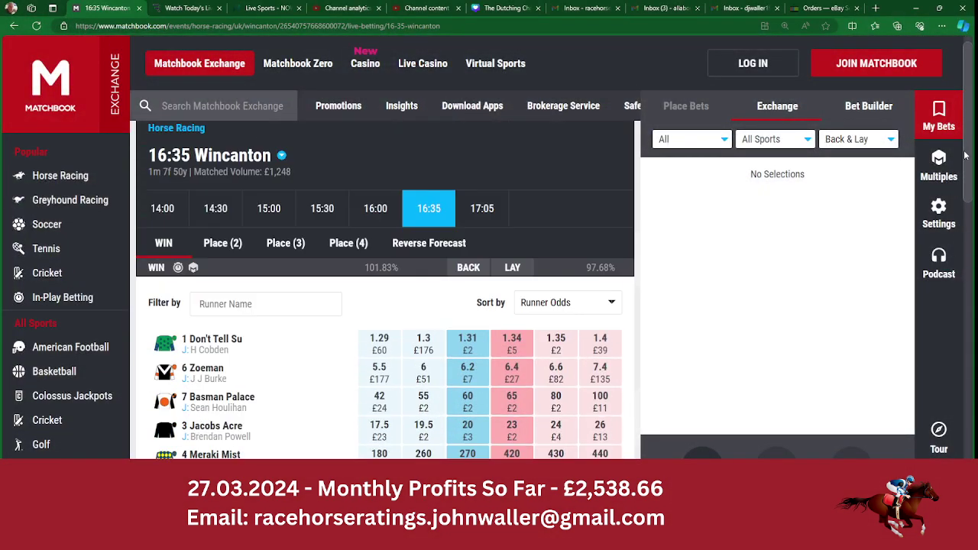
{"action": "left_click", "coordinate": [483, 214]}
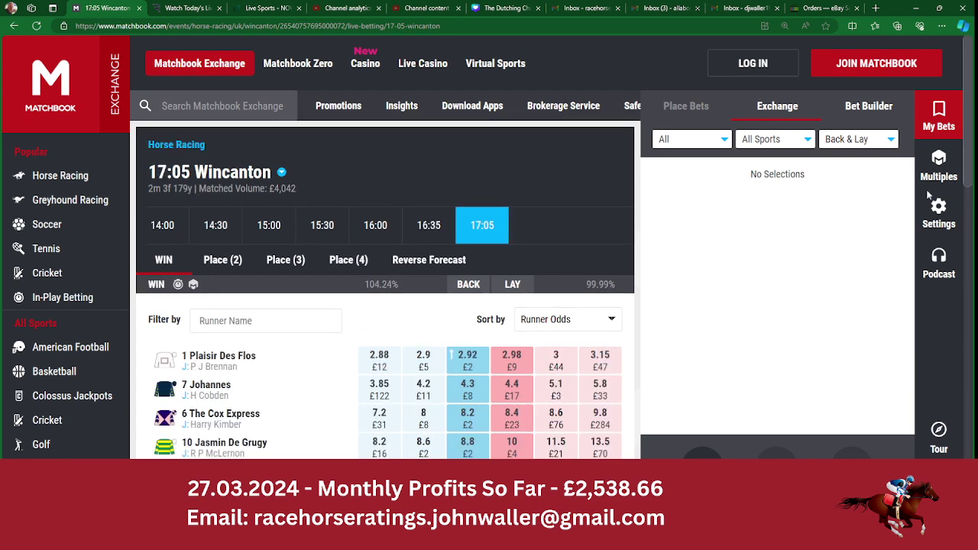
{"action": "left_click_drag", "start_coordinate": [969, 172], "coordinate": [972, 237]}
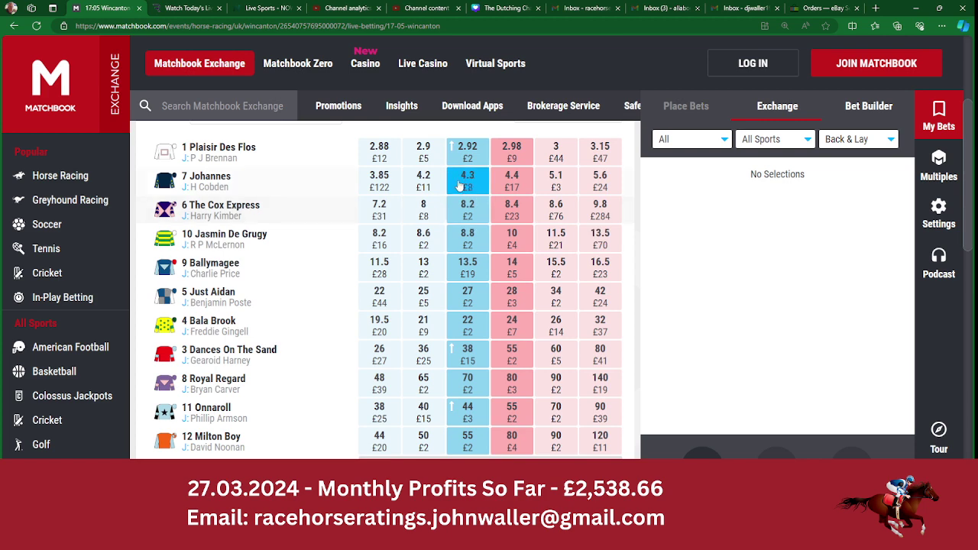
{"action": "key", "text": "alt+Tab"}
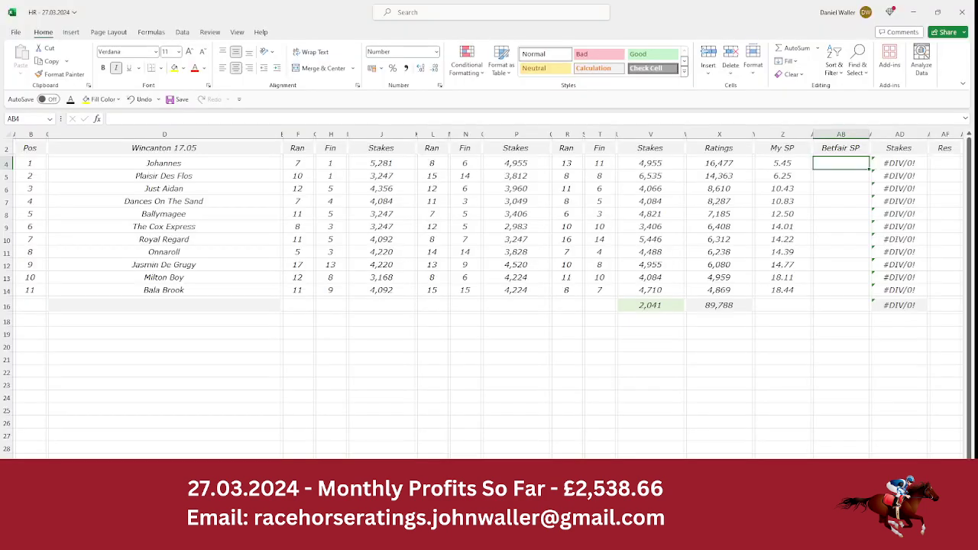
{"action": "type", "text": "4.3"}
{"action": "key", "text": "Tab"}
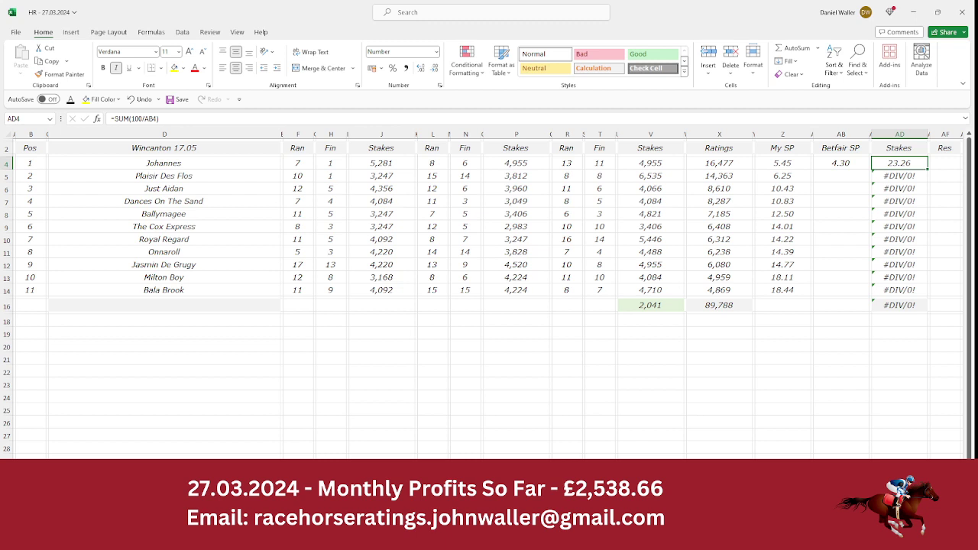
Check Plaisir Des Flos's back odds on Matchbook and enter 2.92 as its Betfair SP in Excel
{"action": "key", "text": "Down"}
{"action": "key", "text": "Left"}
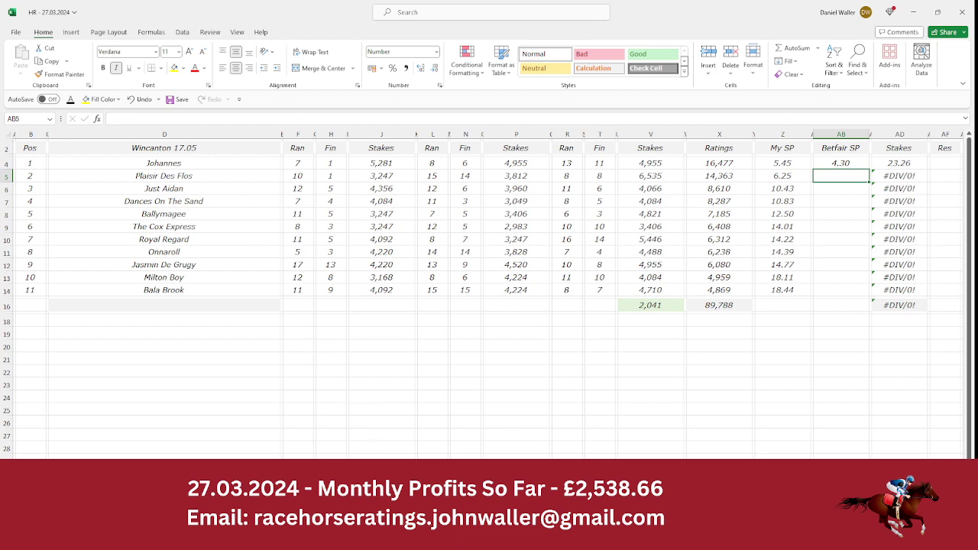
{"action": "left_click", "coordinate": [387, 538]}
{"action": "left_click", "coordinate": [333, 497]}
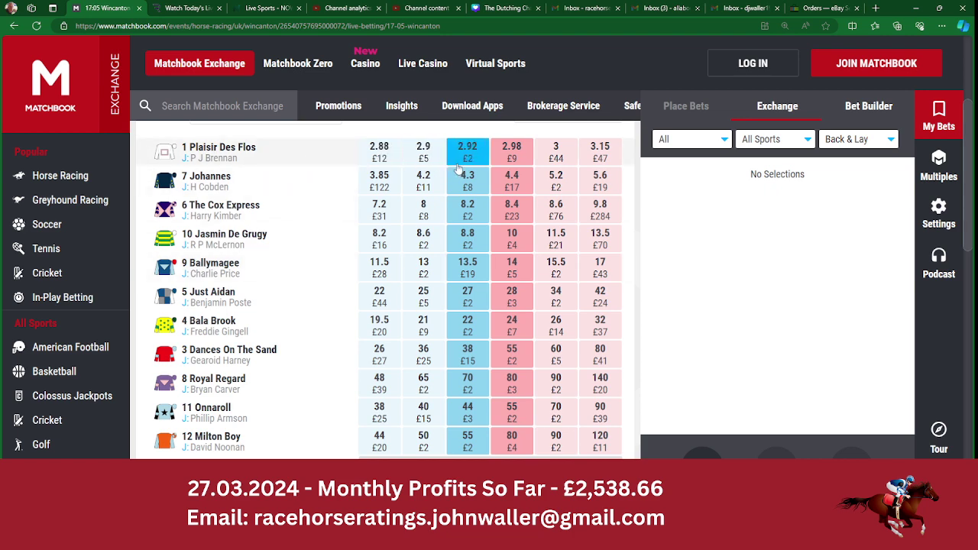
{"action": "key", "text": "alt+Tab"}
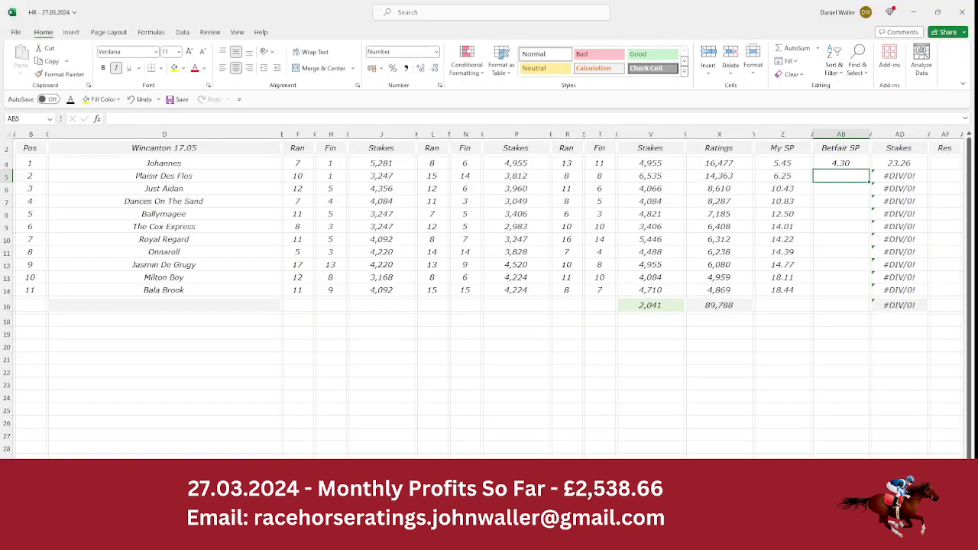
{"action": "type", "text": "2.92"}
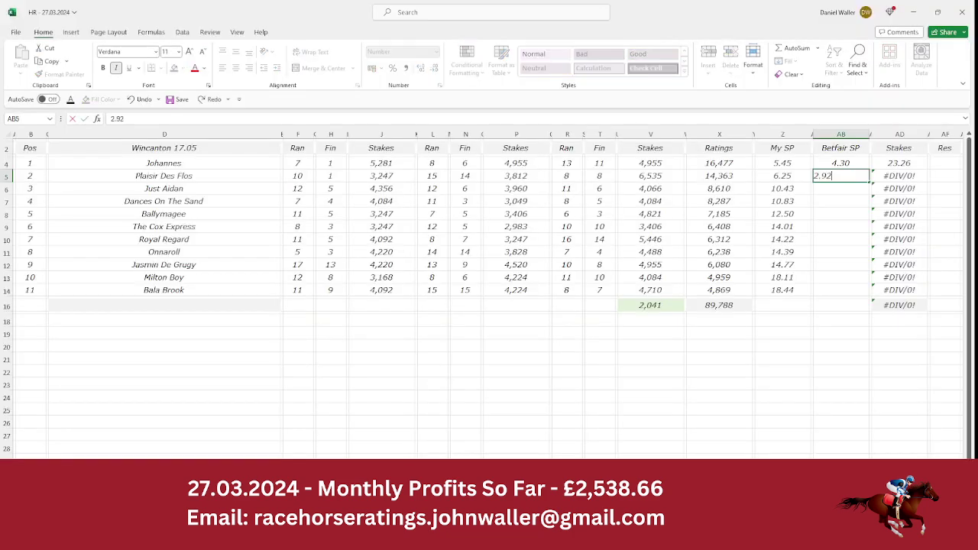
{"action": "key", "text": "Right"}
{"action": "key", "text": "Right"}
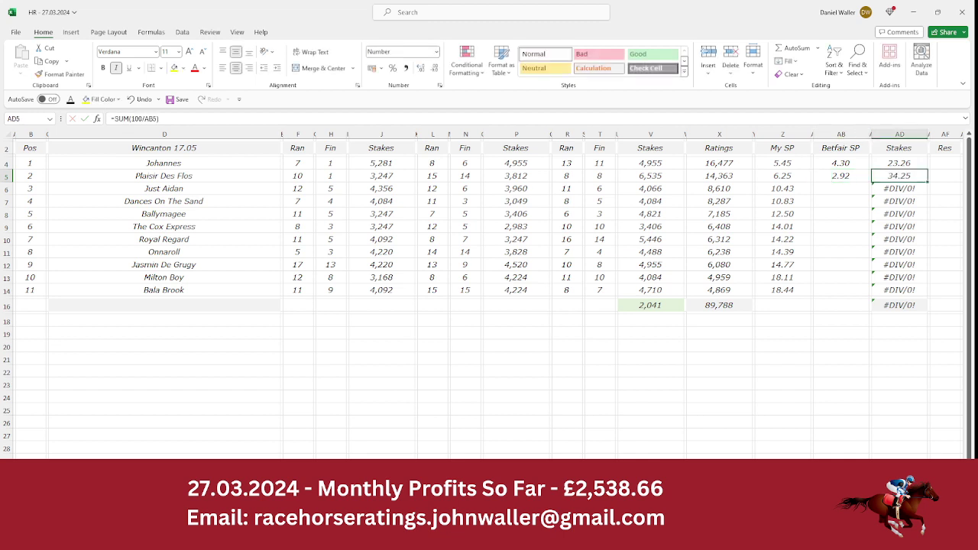
Replace Plaisir Des Flos's stake formula with a fixed stake of 26.74
{"action": "type", "text": "2"}
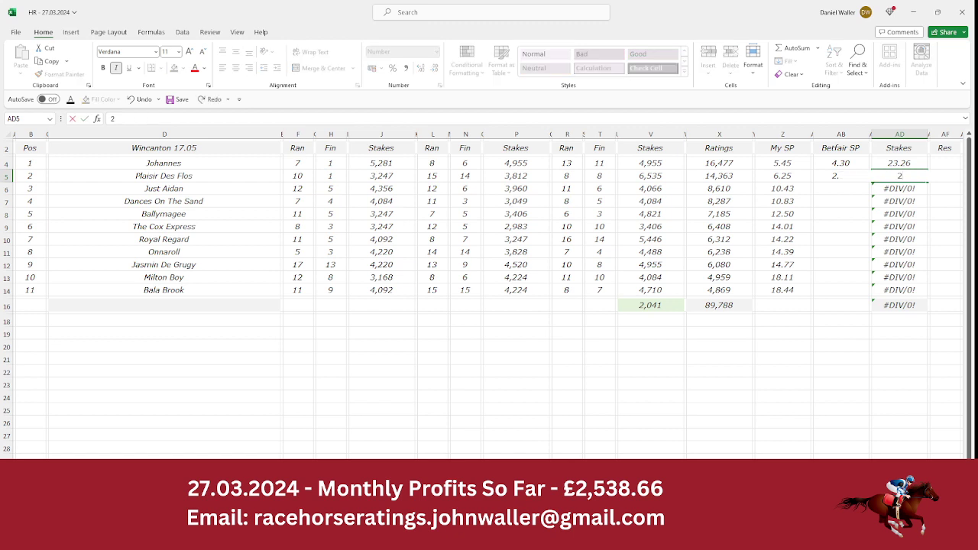
{"action": "type", "text": "6.74"}
{"action": "key", "text": "Return"}
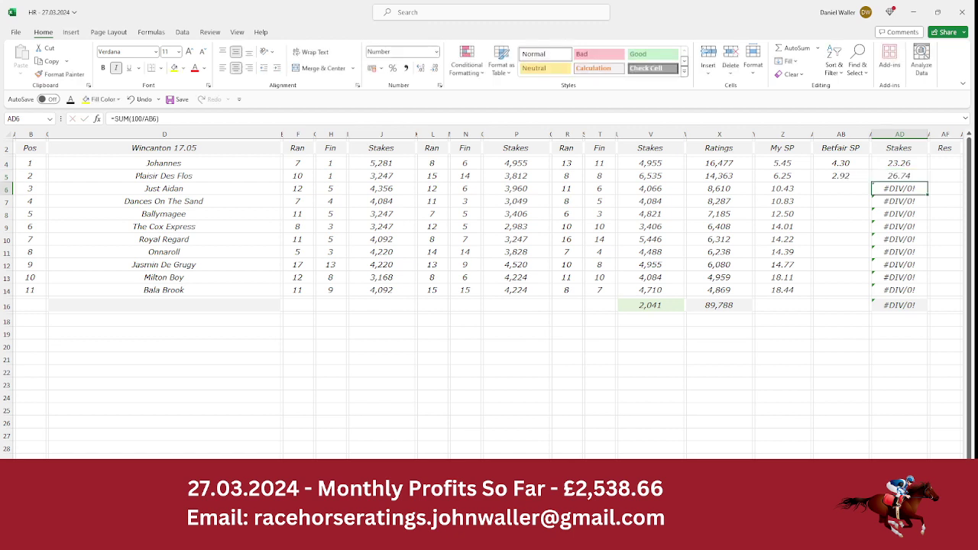
Clear the stake formulas of the nine remaining horses, from Just Aidan to Bala Brook
{"action": "key", "text": "BackSpace"}
{"action": "key", "text": "Return"}
{"action": "key", "text": "BackSpace"}
{"action": "key", "text": "Return"}
{"action": "key", "text": "BackSpace"}
{"action": "key", "text": "Return"}
{"action": "key", "text": "BackSpace"}
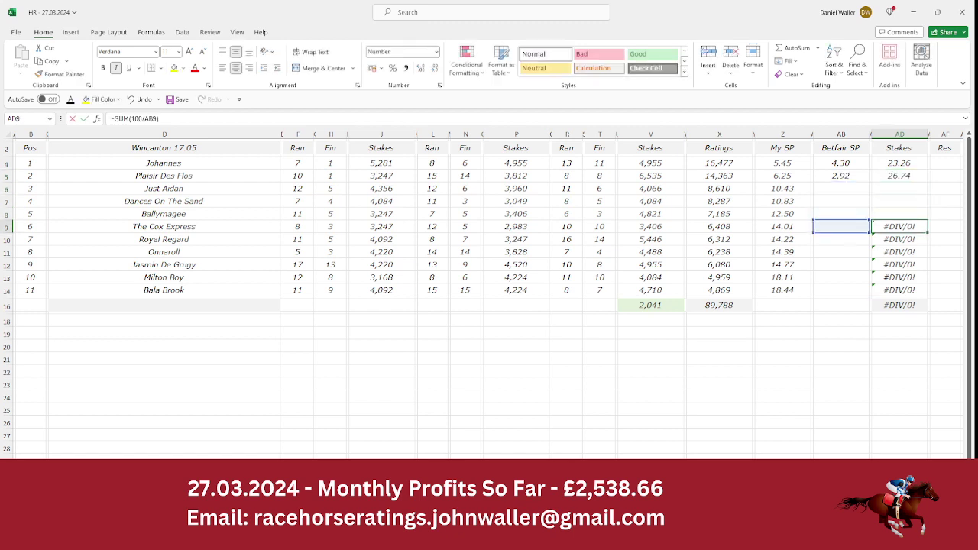
{"action": "key", "text": "Return"}
{"action": "key", "text": "BackSpace"}
{"action": "key", "text": "Return"}
{"action": "key", "text": "BackSpace"}
{"action": "key", "text": "Return"}
{"action": "key", "text": "BackSpace"}
{"action": "key", "text": "Return"}
{"action": "key", "text": "BackSpace"}
{"action": "key", "text": "Return"}
{"action": "key", "text": "BackSpace"}
{"action": "key", "text": "Return"}
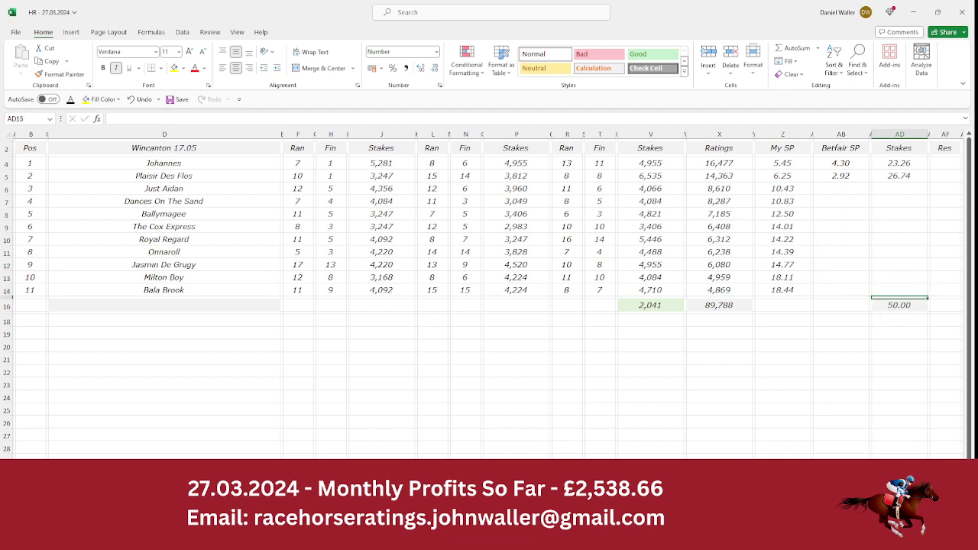
{"action": "key", "text": "Up"}
{"action": "key", "text": "Up"}
{"action": "key", "text": "Up"}
{"action": "key", "text": "Up"}
{"action": "key", "text": "Up"}
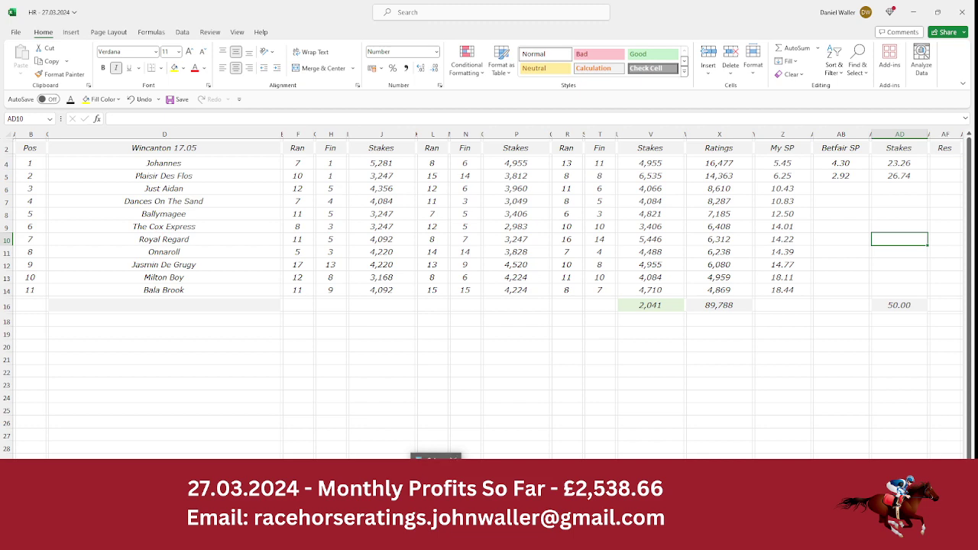
In Calculator, multiply Plaisir Des Flos's 26.74 stake by its 2.92 odds
{"action": "left_click", "coordinate": [436, 492]}
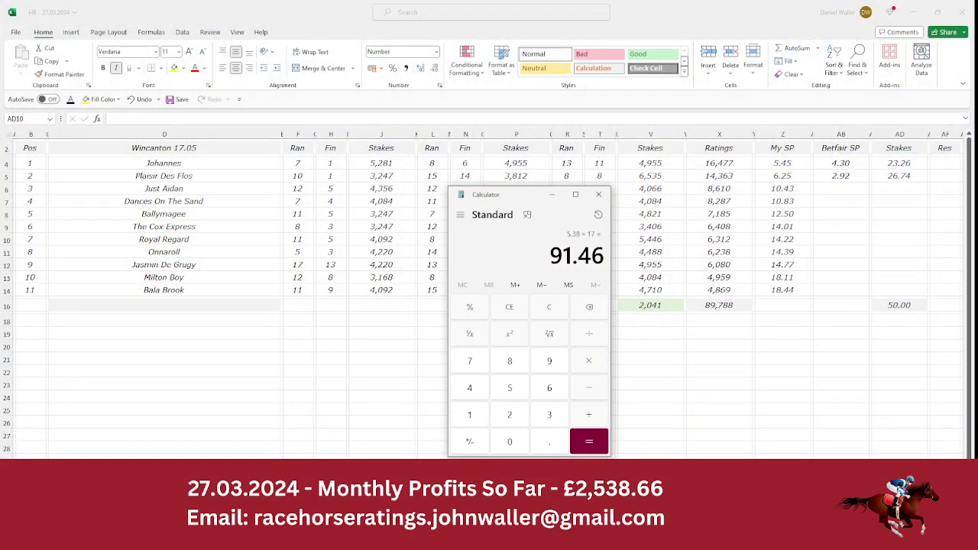
{"action": "left_click", "coordinate": [509, 415]}
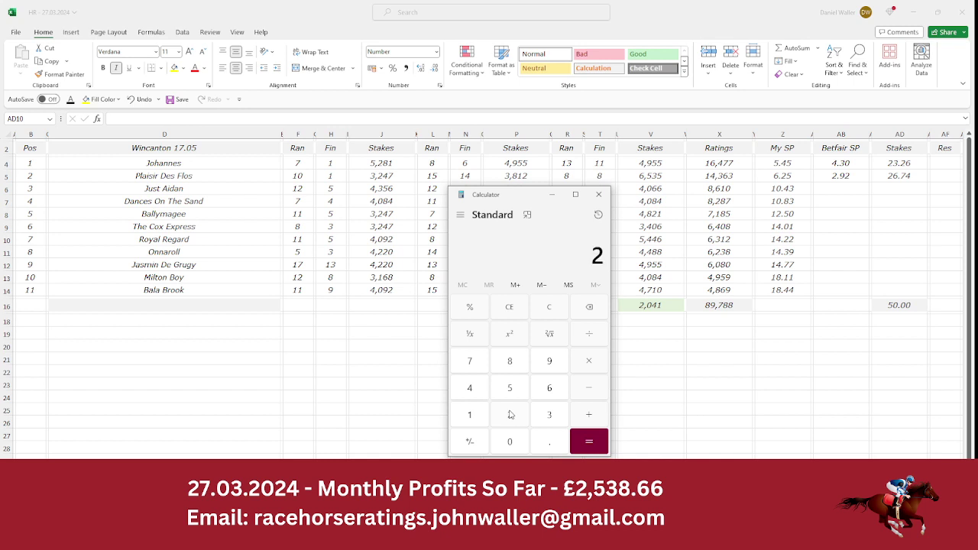
{"action": "left_click", "coordinate": [540, 393]}
{"action": "left_click", "coordinate": [545, 441]}
{"action": "left_click", "coordinate": [476, 372]}
{"action": "left_click", "coordinate": [477, 387]}
{"action": "left_click", "coordinate": [589, 364]}
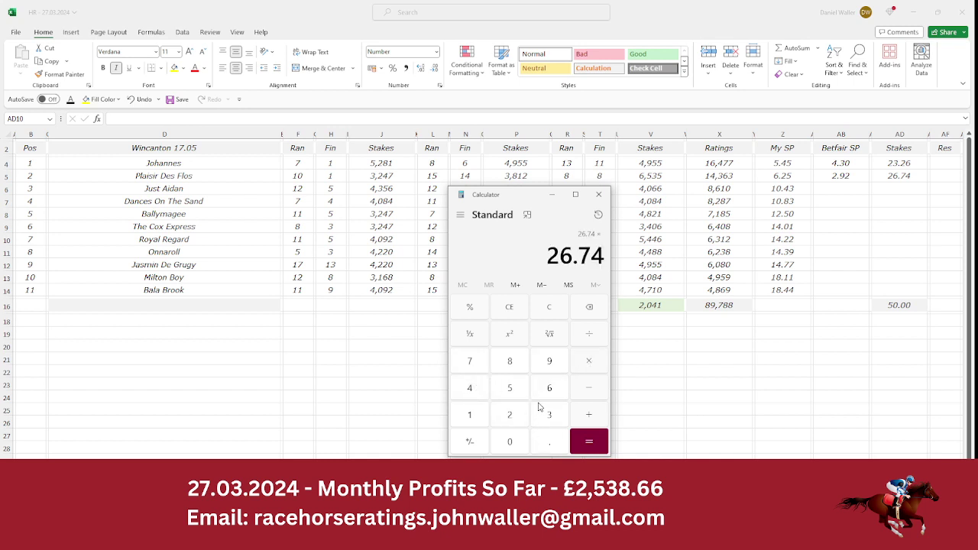
{"action": "left_click", "coordinate": [521, 419]}
{"action": "left_click", "coordinate": [549, 444]}
{"action": "left_click", "coordinate": [549, 370]}
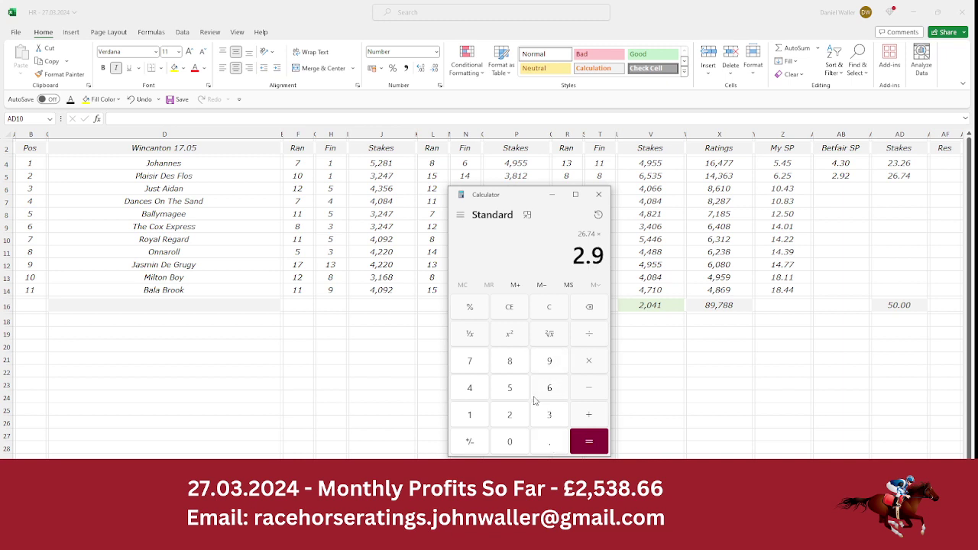
{"action": "left_click", "coordinate": [522, 422]}
{"action": "left_click", "coordinate": [589, 443]}
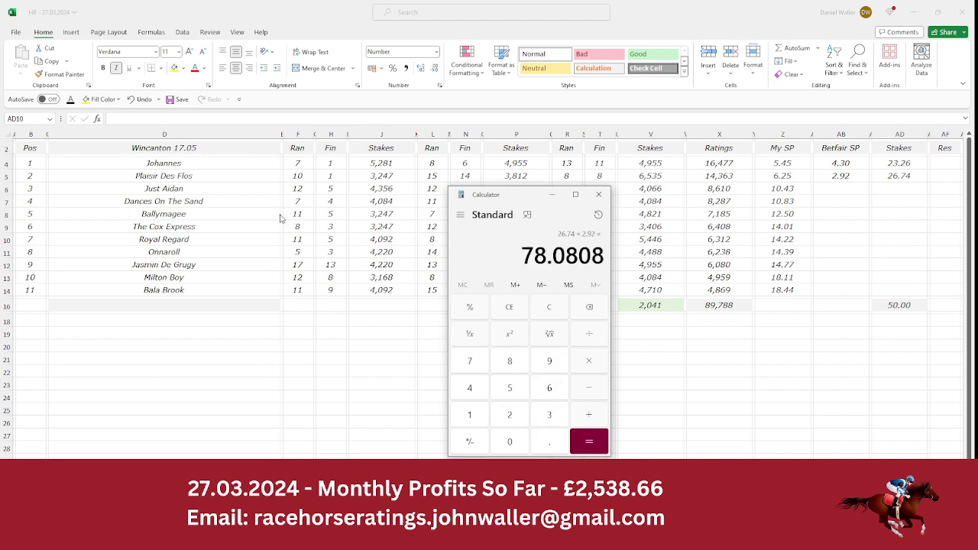
Return to Excel's Wincanton 17.05 sheet, select the Pos header cell and save the workbook
{"action": "left_click", "coordinate": [199, 176]}
{"action": "left_click", "coordinate": [199, 176]}
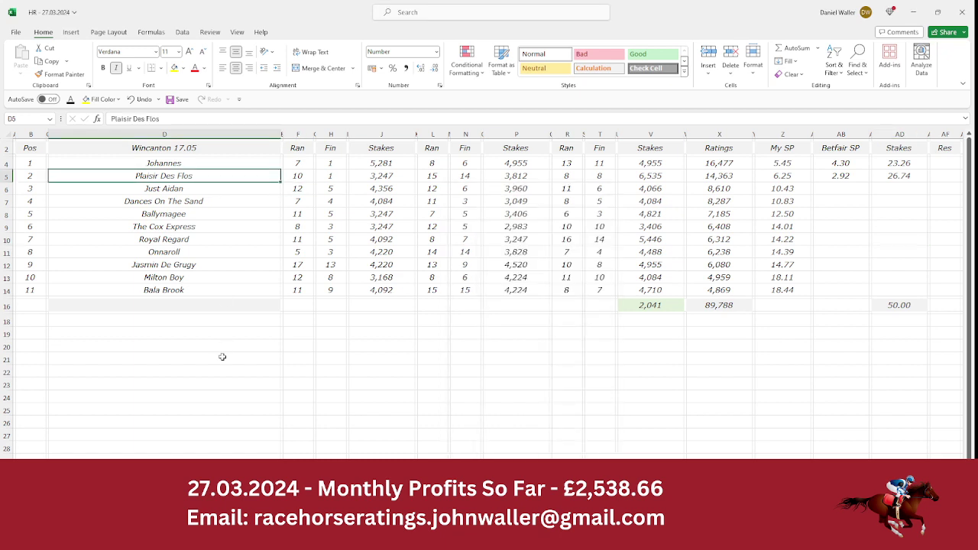
{"action": "key", "text": "Up"}
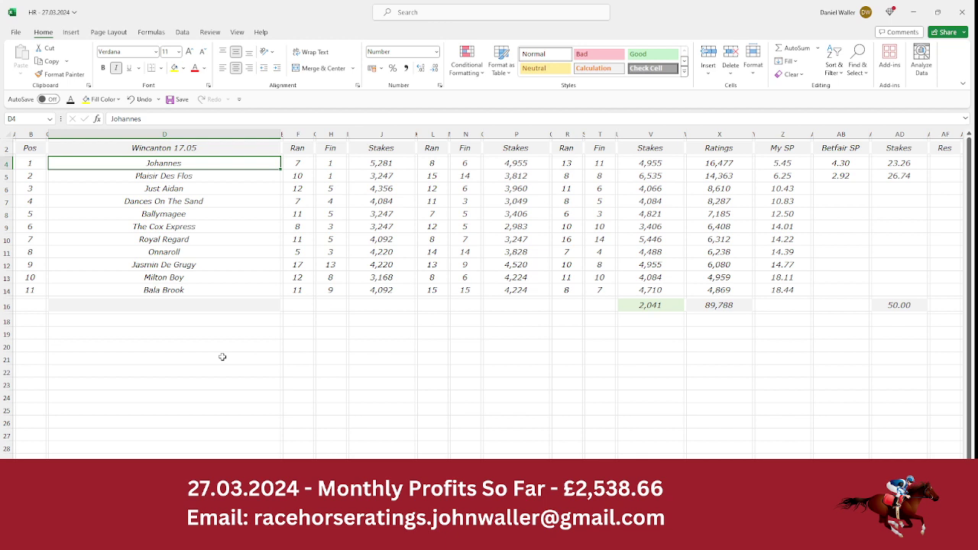
{"action": "left_click", "coordinate": [44, 148]}
{"action": "left_click", "coordinate": [173, 101]}
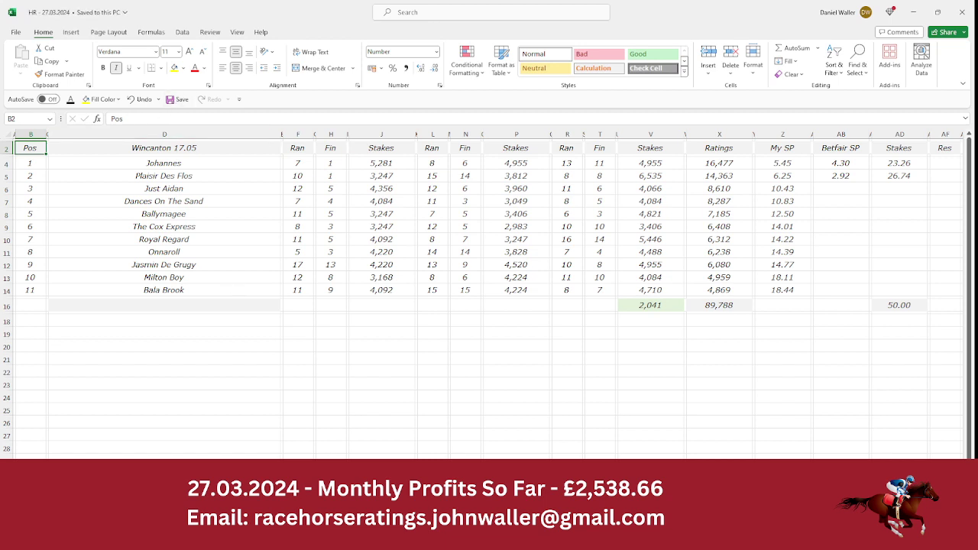
Review the Wincanton 14.00 and 14.30 sheets, go back to the 17.05 sheet and save the workbook again
{"action": "left_click", "coordinate": [77, 490]}
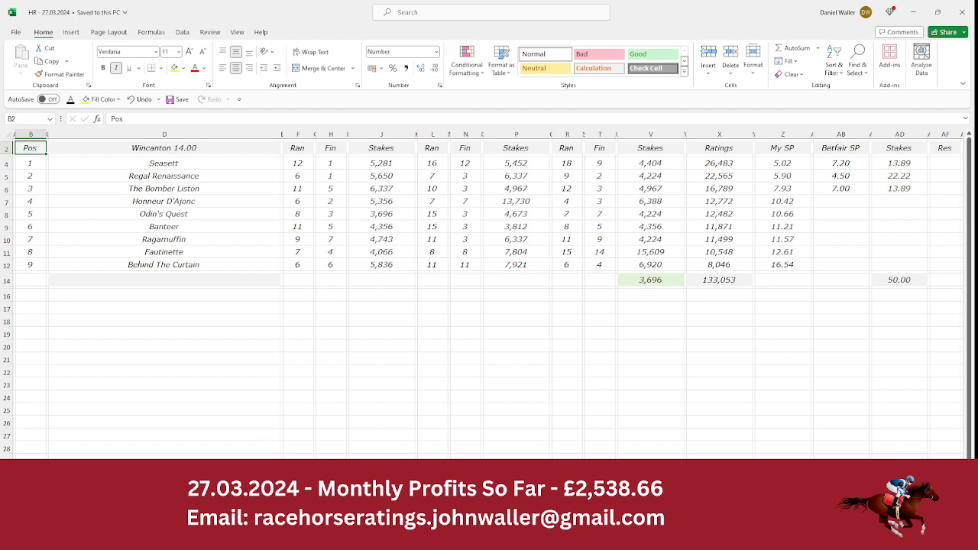
{"action": "left_click", "coordinate": [228, 503]}
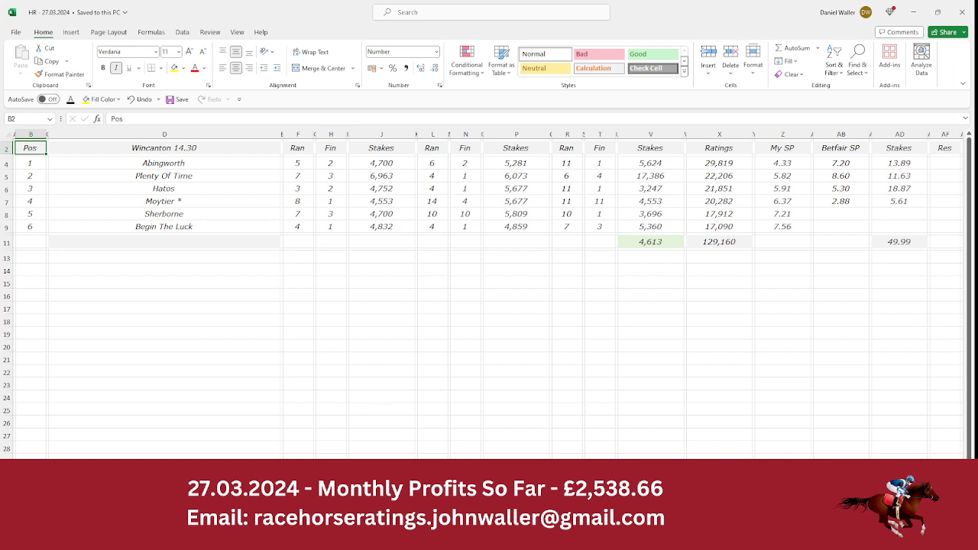
{"action": "left_click", "coordinate": [382, 506]}
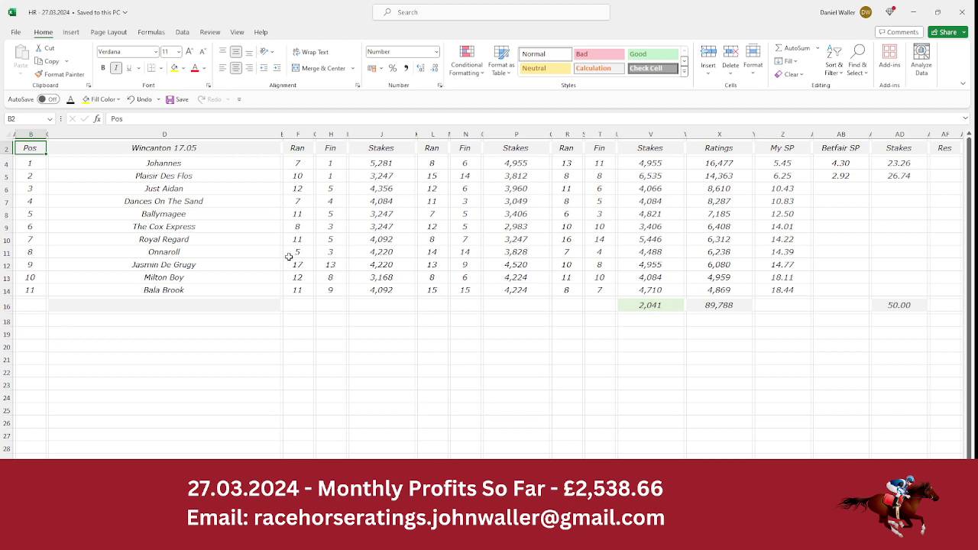
{"action": "left_click", "coordinate": [172, 104]}
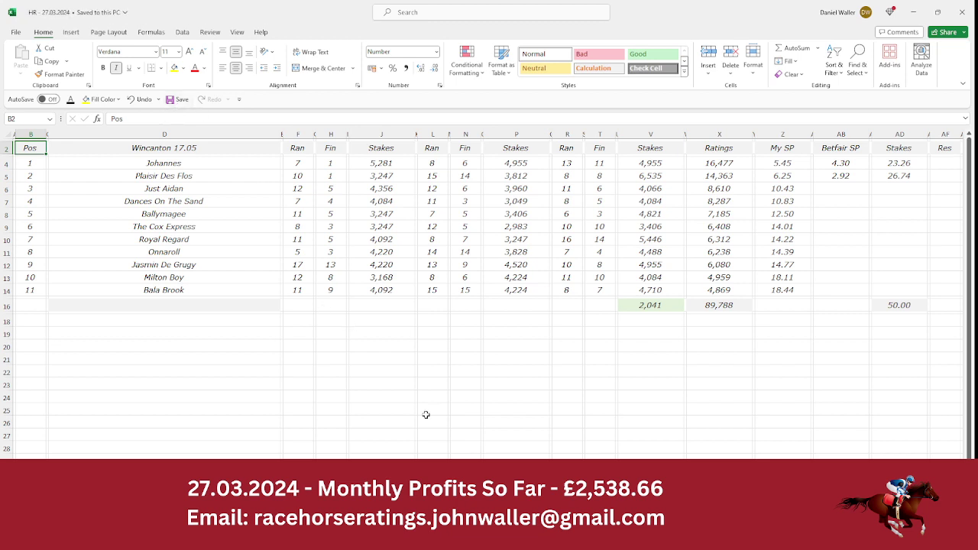